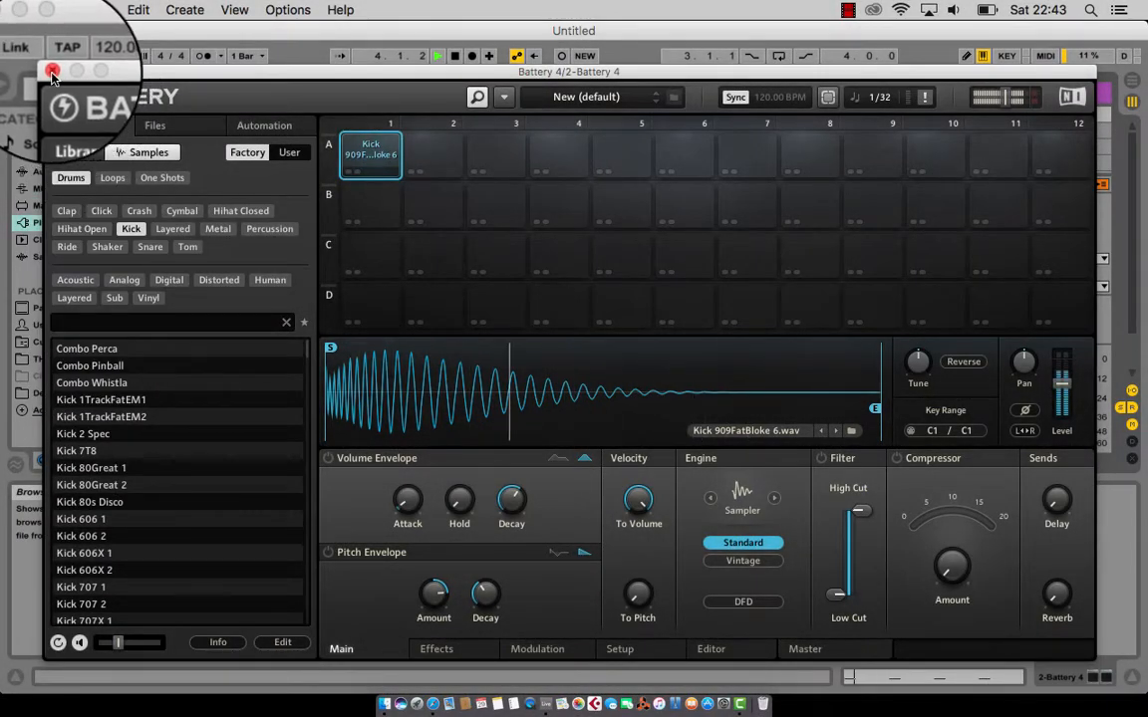
Close the Battery 4 plug-in window and solo track 3 Battery 4
left_click(52, 72)
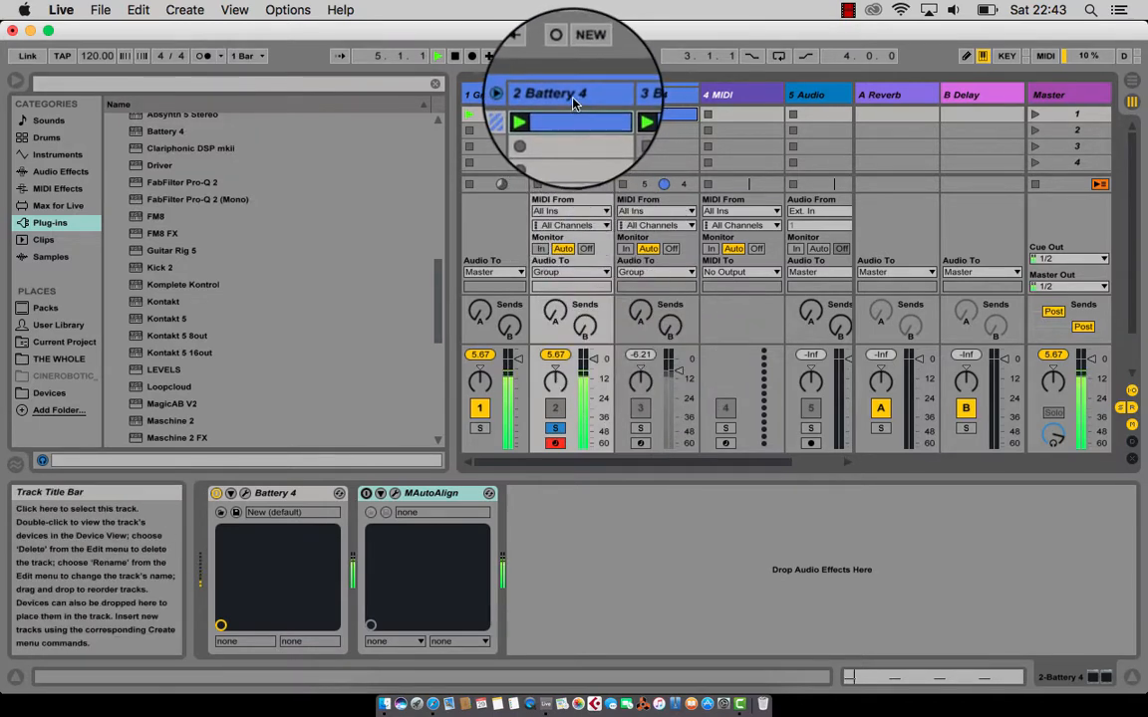
left_click(660, 94)
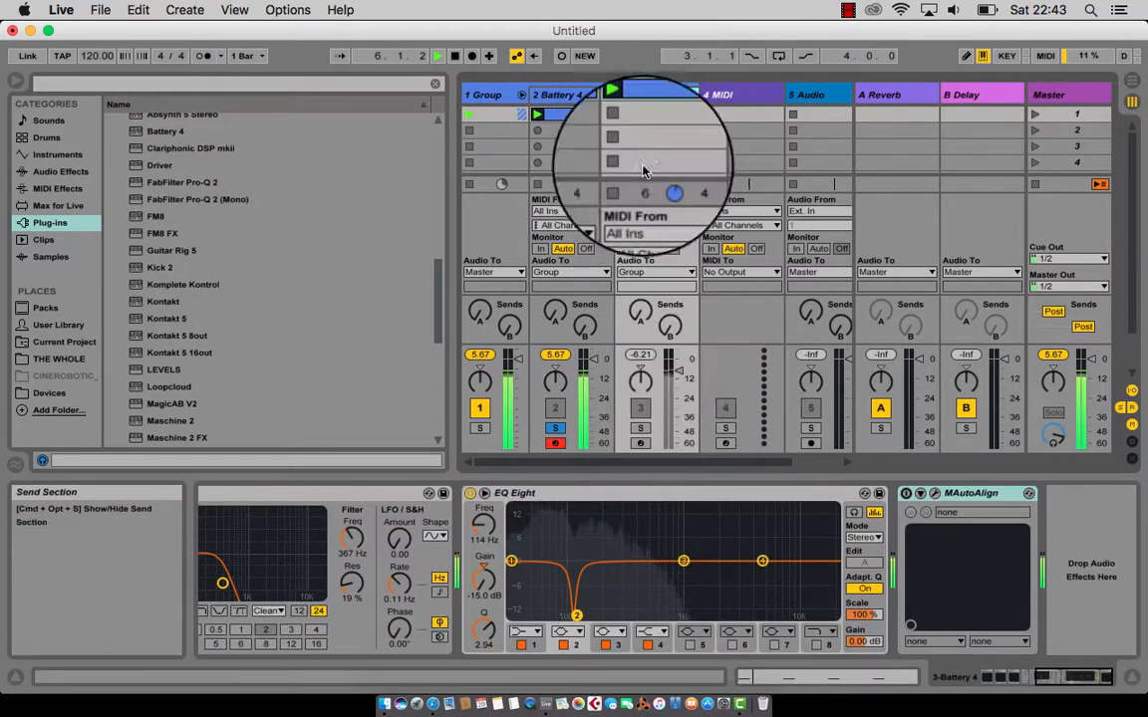
left_click(645, 430)
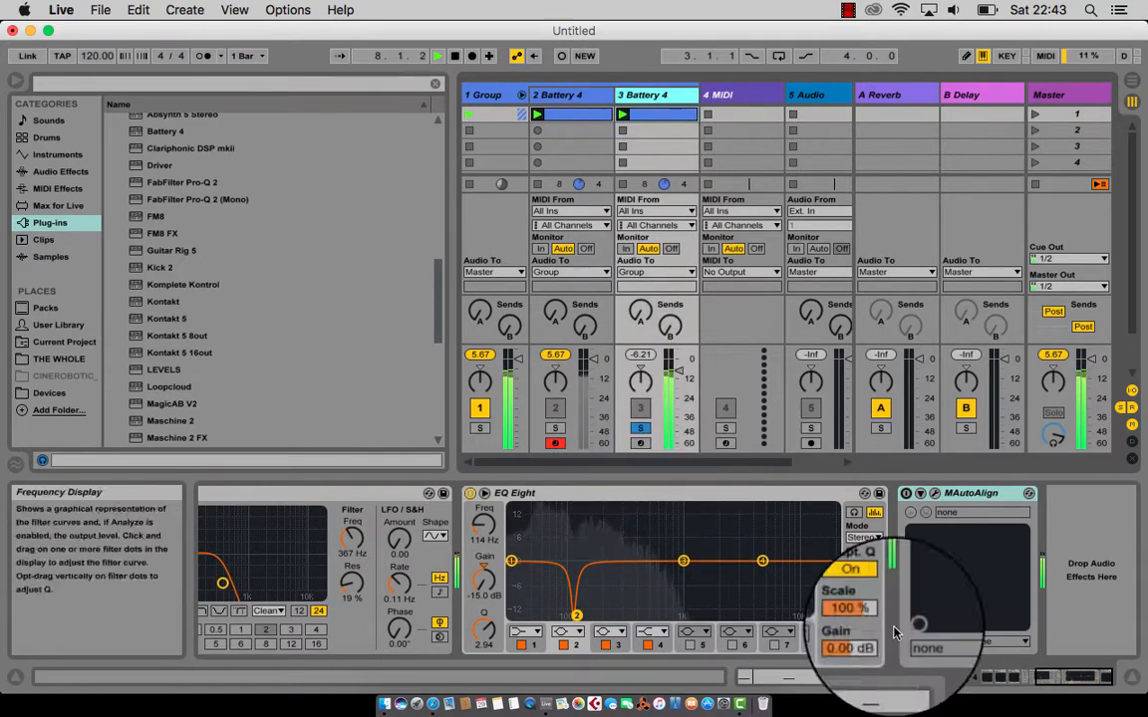
Load the Diginoise preset in the Driver device on track 3 and take the track out of solo
scroll(478, 543, "left", 10)
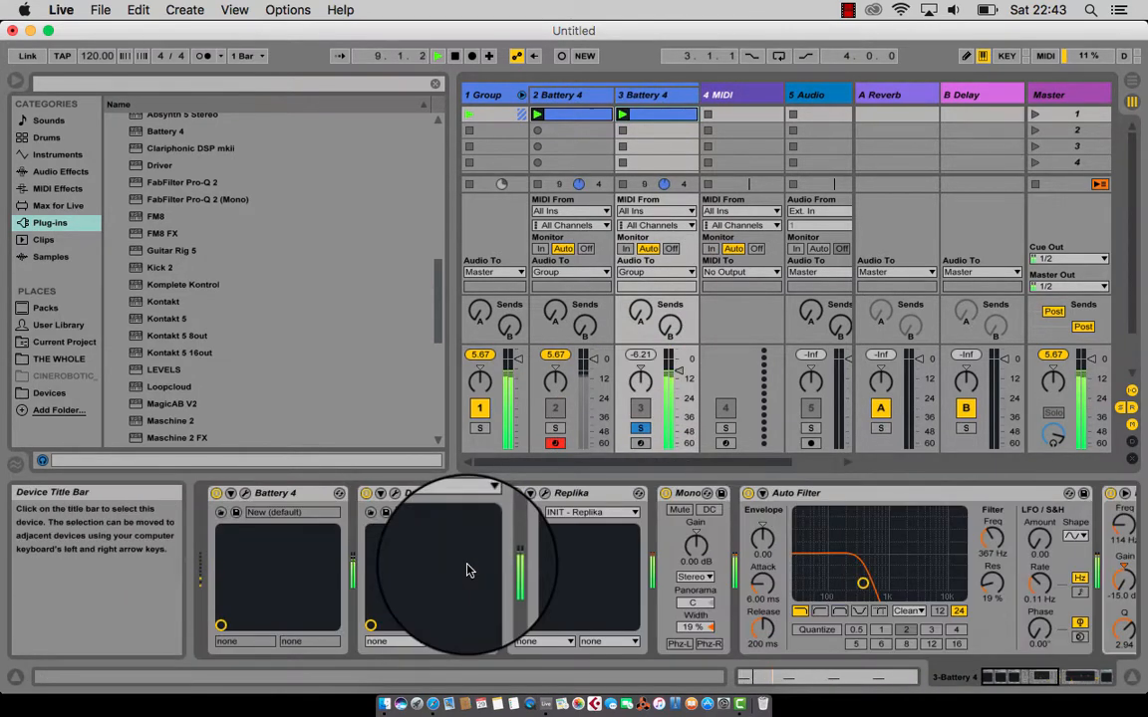
left_click(395, 494)
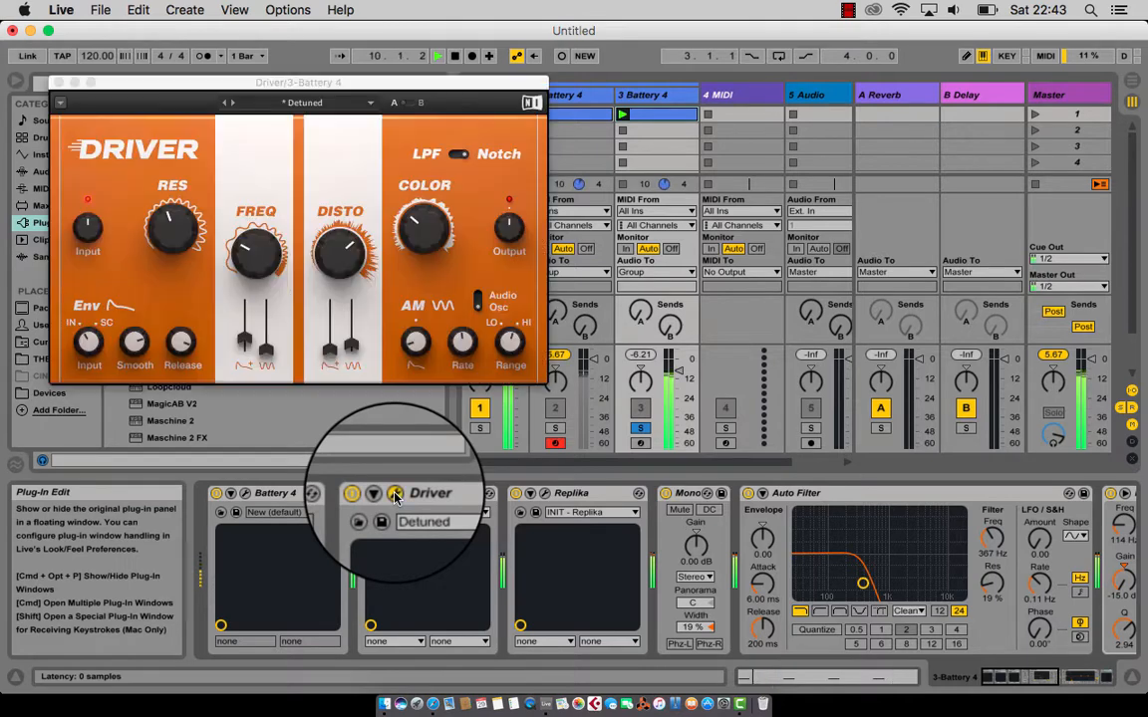
left_click(233, 104)
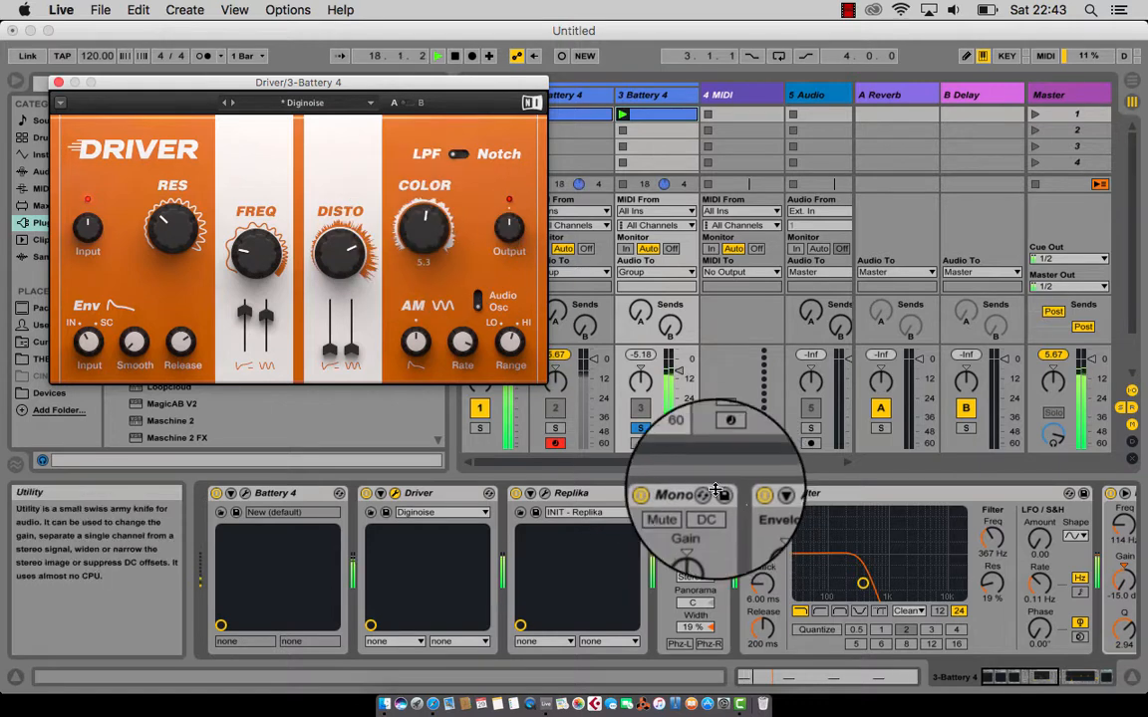
left_click(641, 431)
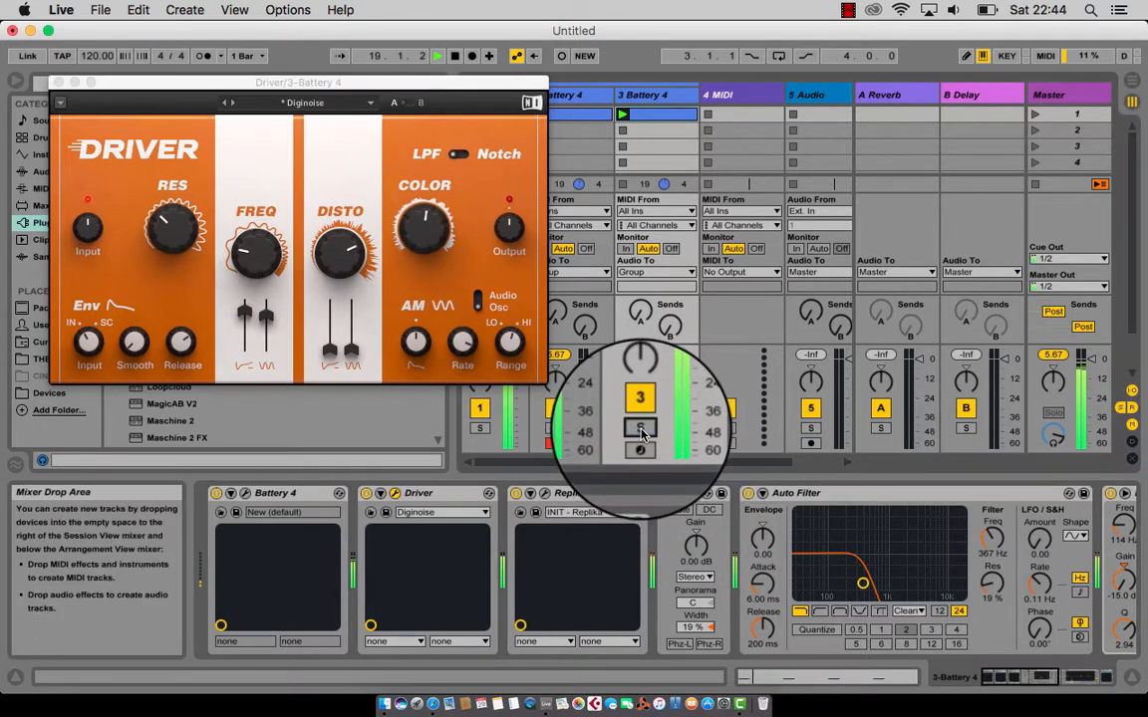
left_click(61, 81)
Switch on MAutoAlign at the end of track 3's device chain and try to run its analysis
scroll(502, 526, "right", 8)
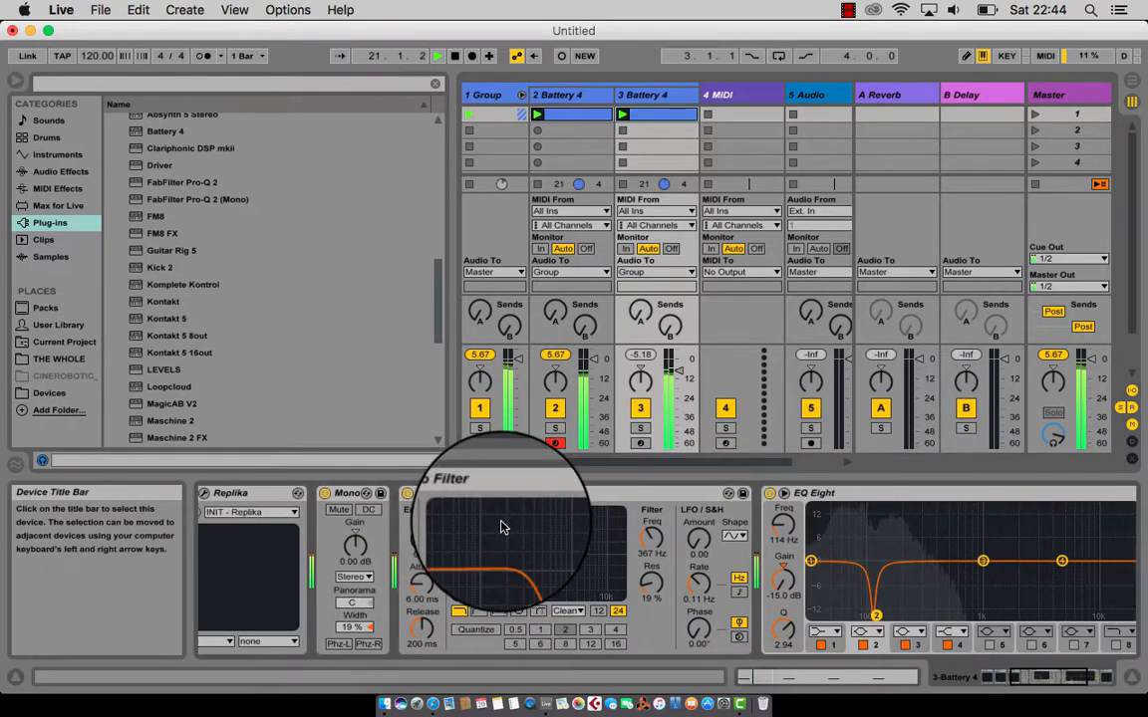
scroll(502, 526, "right", 3)
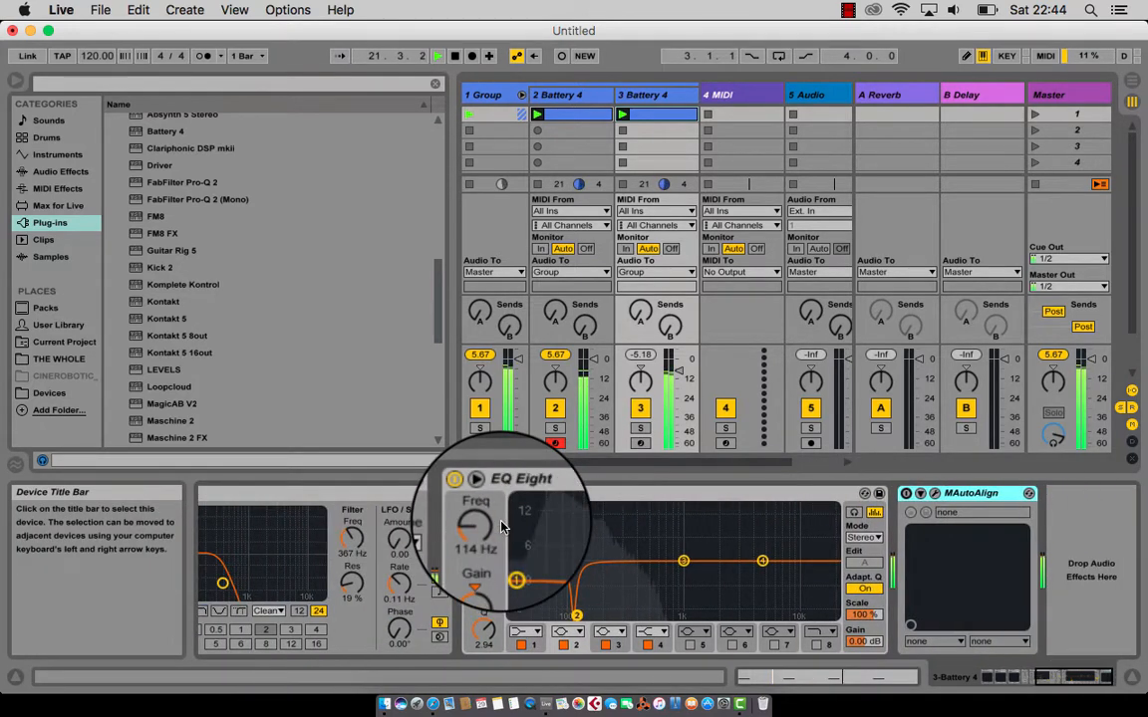
left_click(948, 492)
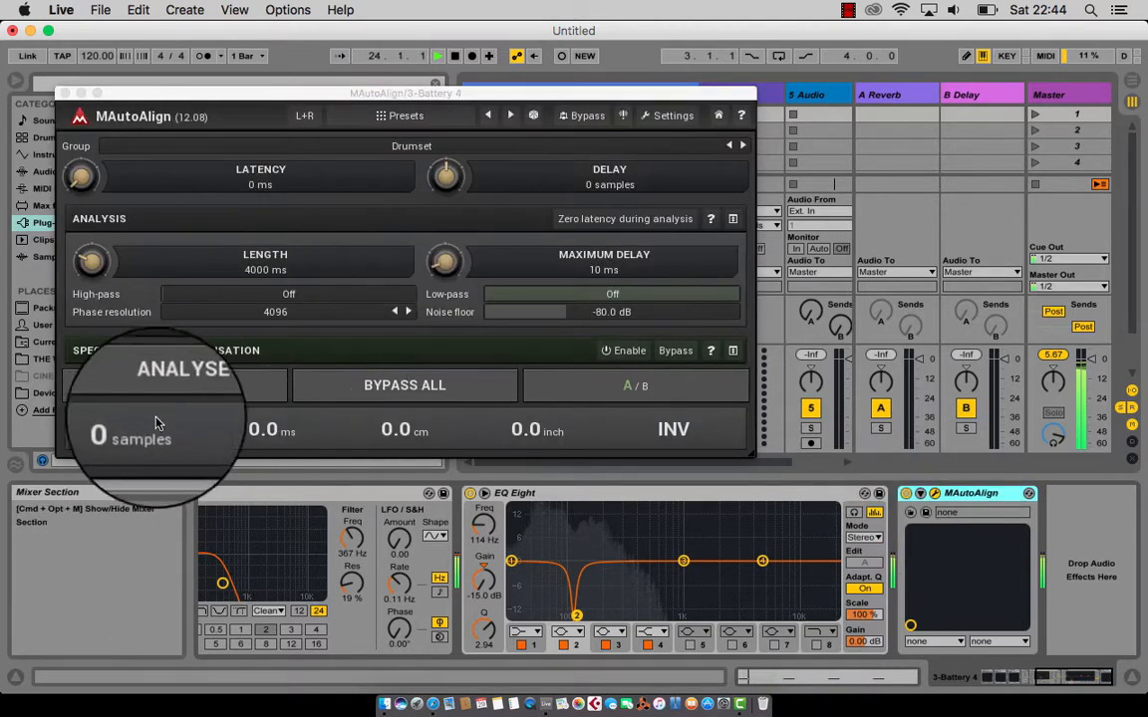
left_click(187, 388)
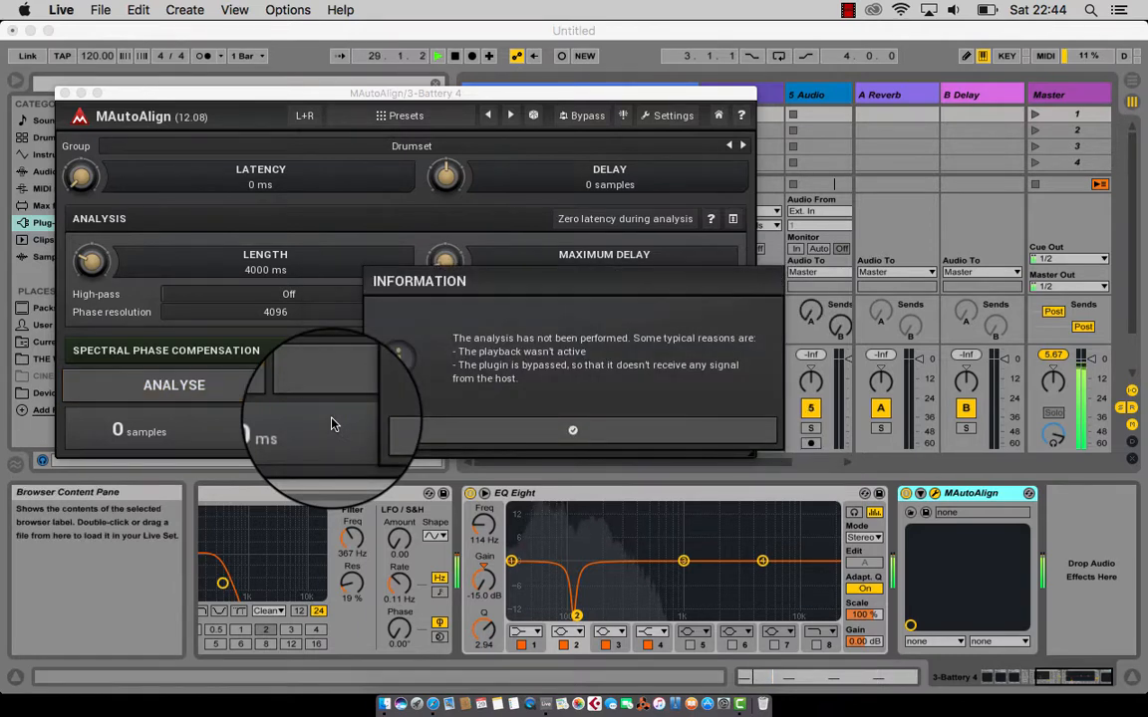
left_click(541, 430)
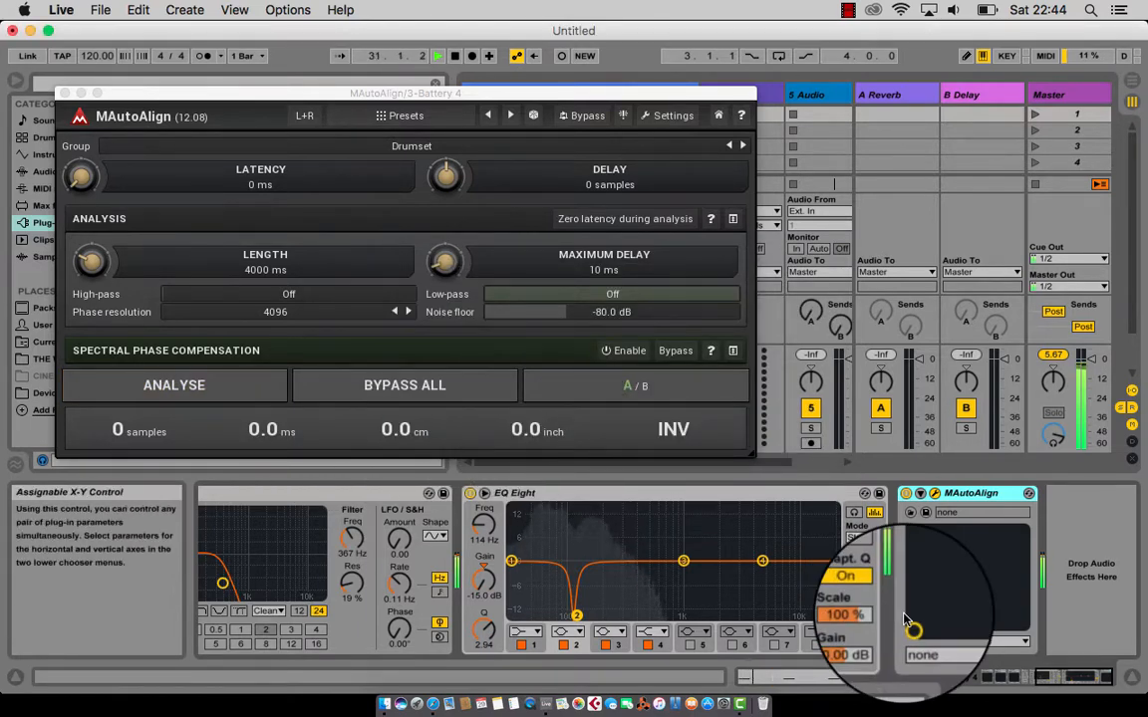
left_click(64, 93)
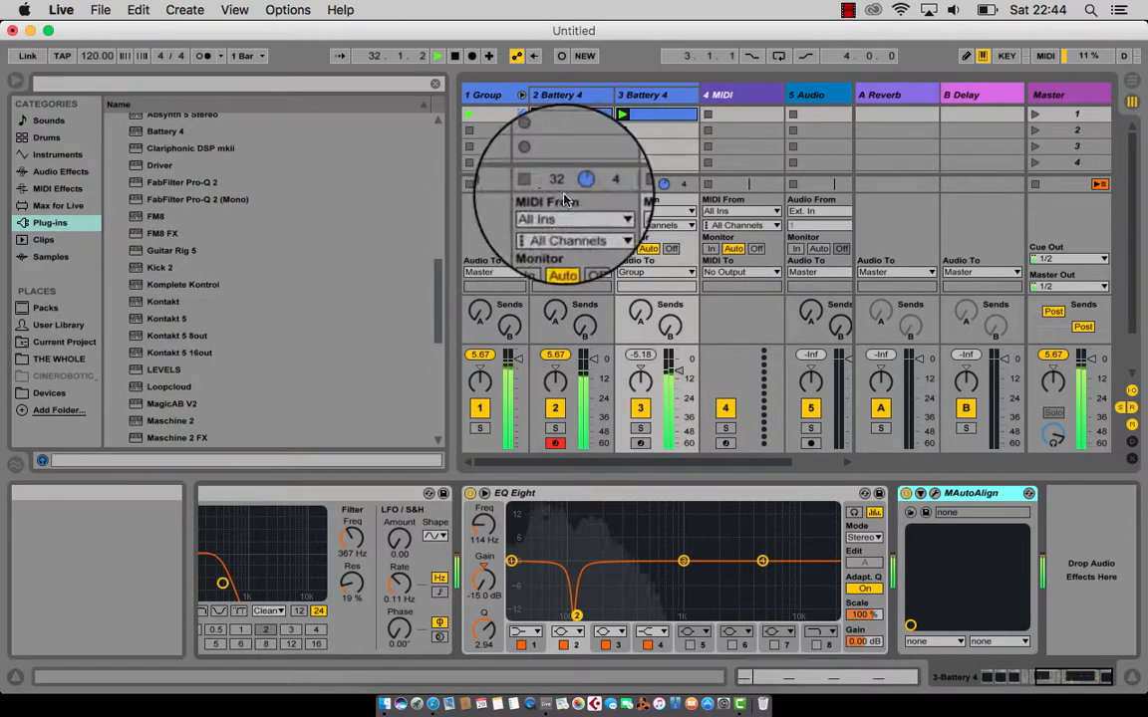
Switch on MAutoAlign on track 2 Battery 4 and run its alignment analysis
left_click(653, 95)
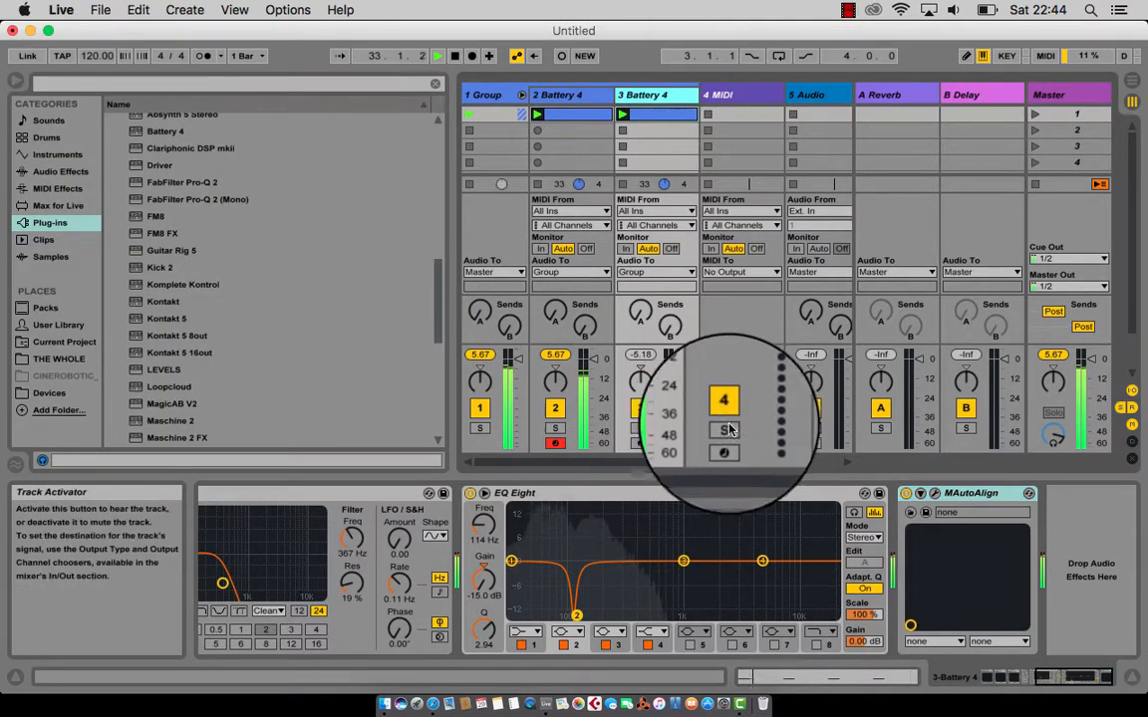
left_click(560, 95)
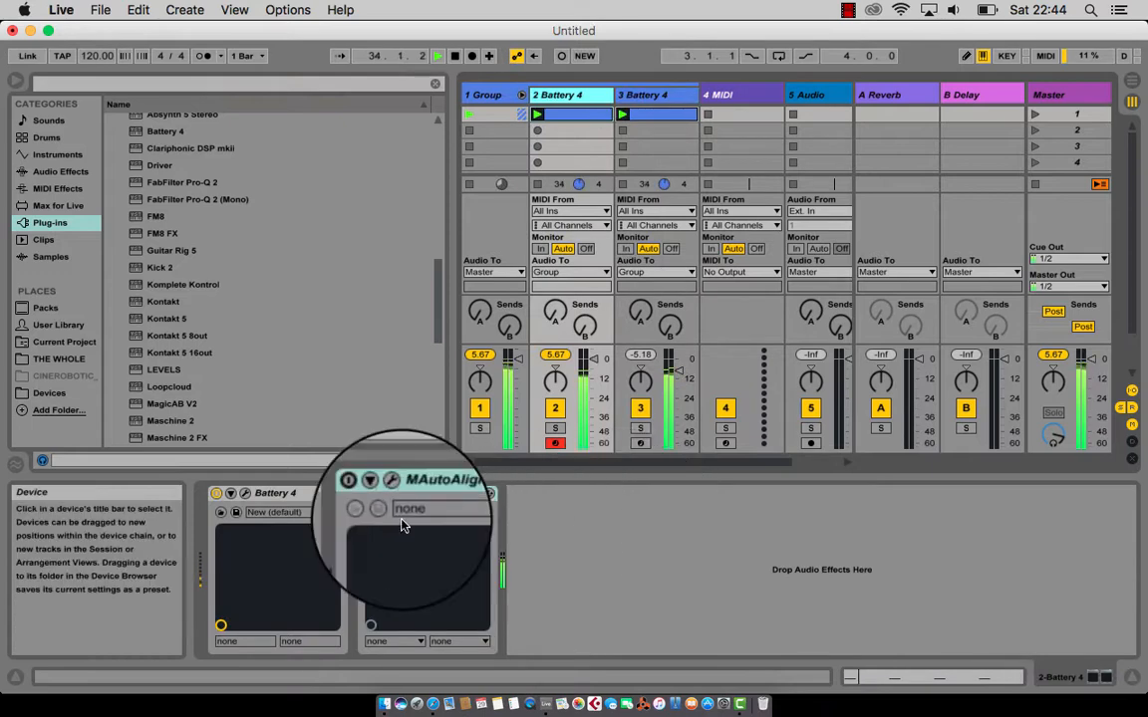
left_click(398, 492)
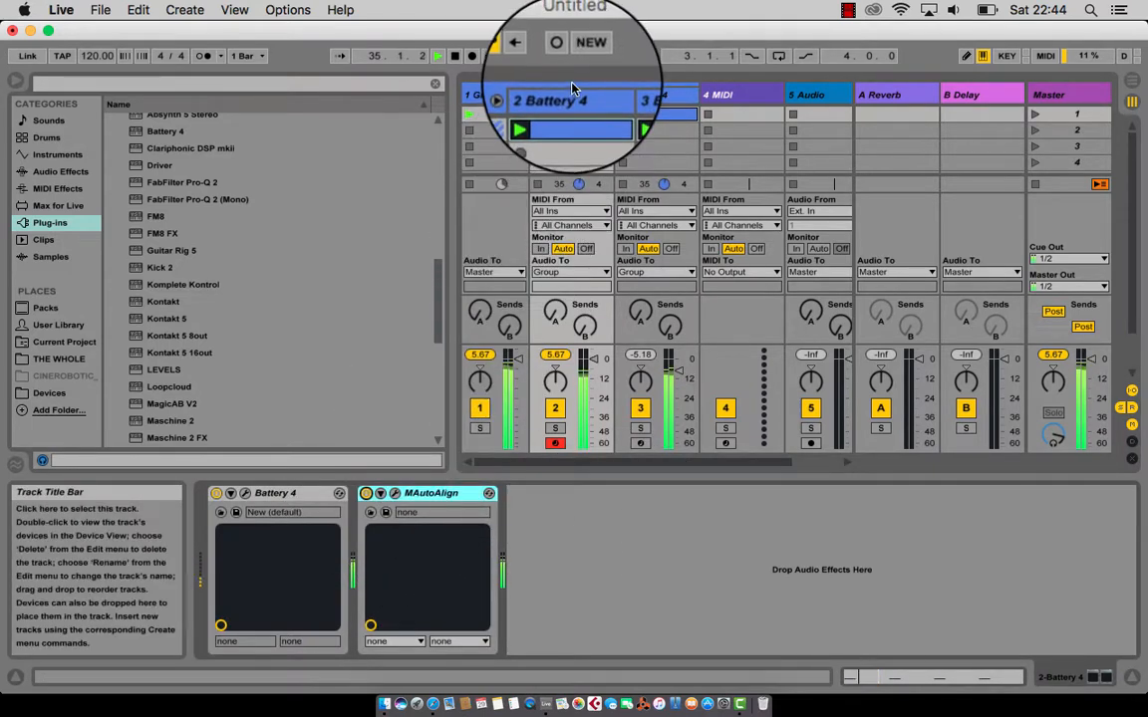
left_click(396, 495)
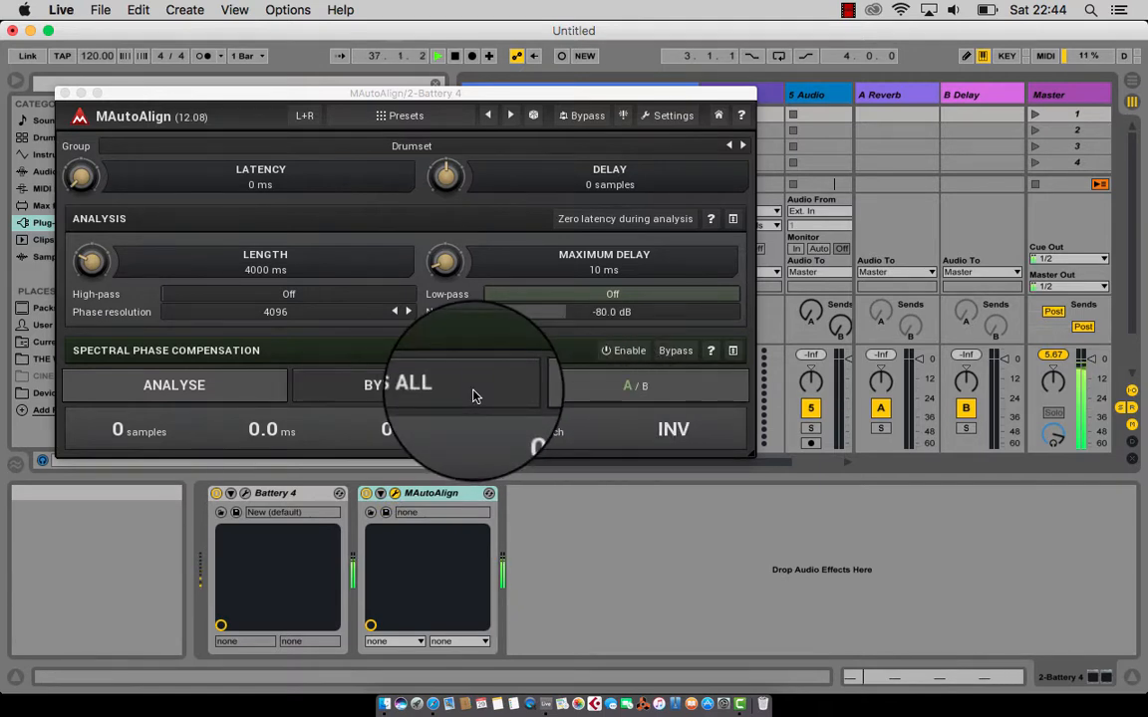
left_click(230, 390)
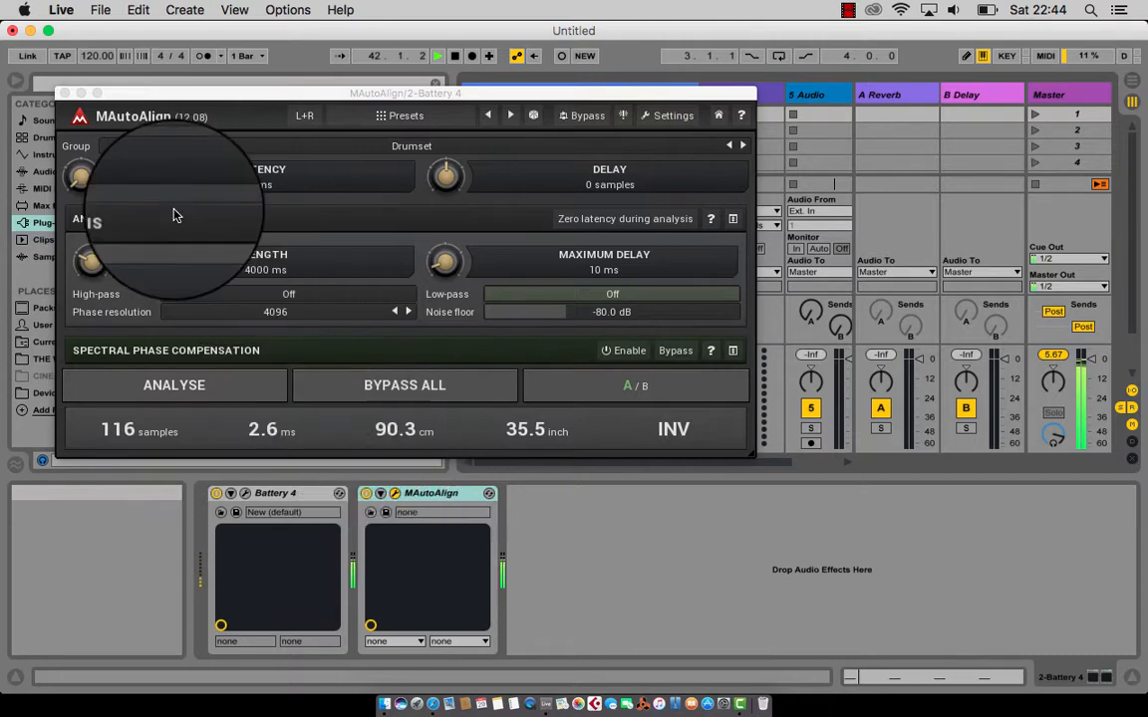
left_click(63, 91)
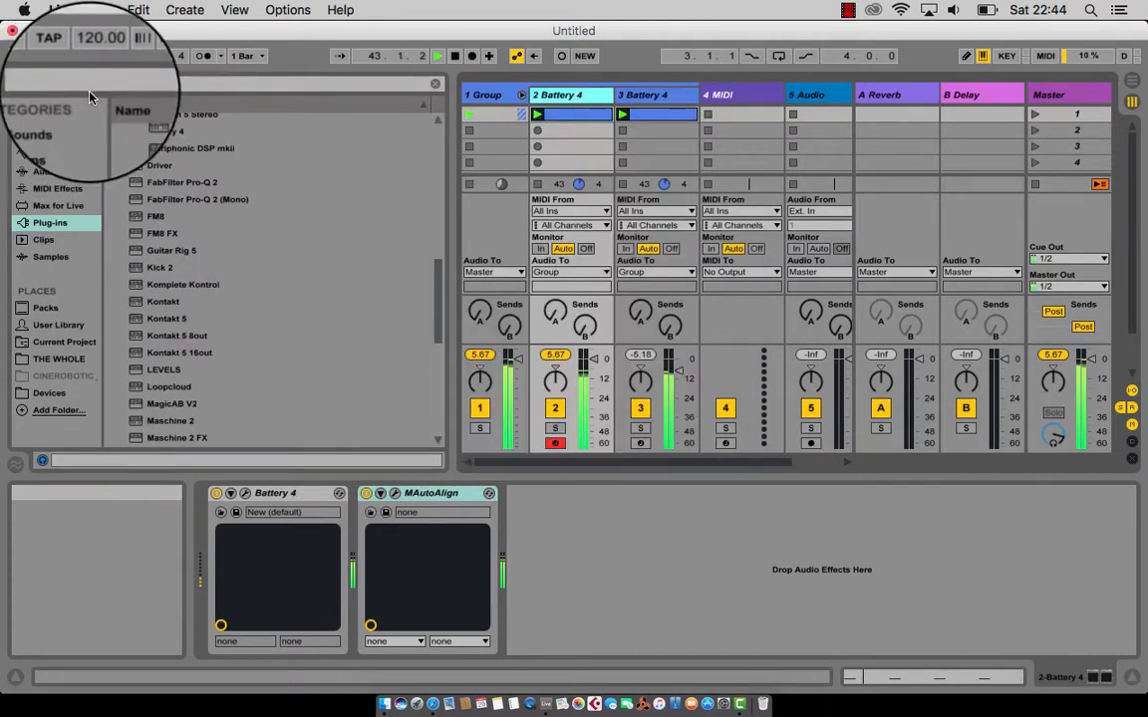
Move track 3's Mono utility device to the end of the chain after MAutoAlign and set its width to 11 %
left_click(645, 95)
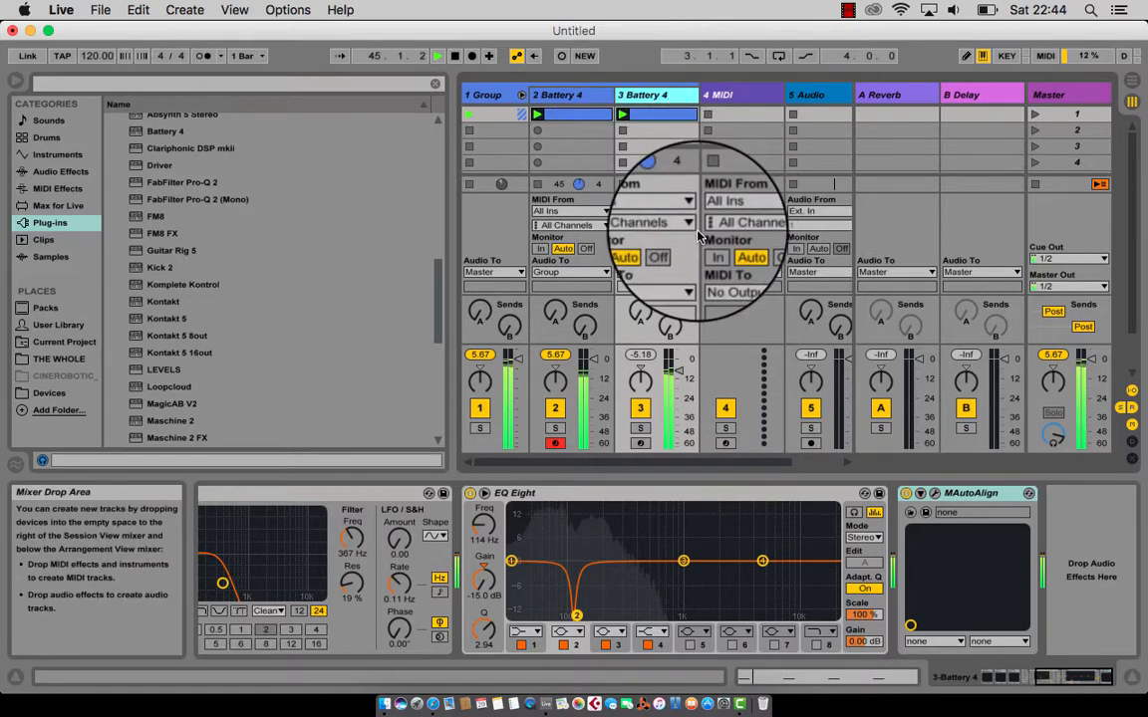
key("XF86AudioLowerVolume")
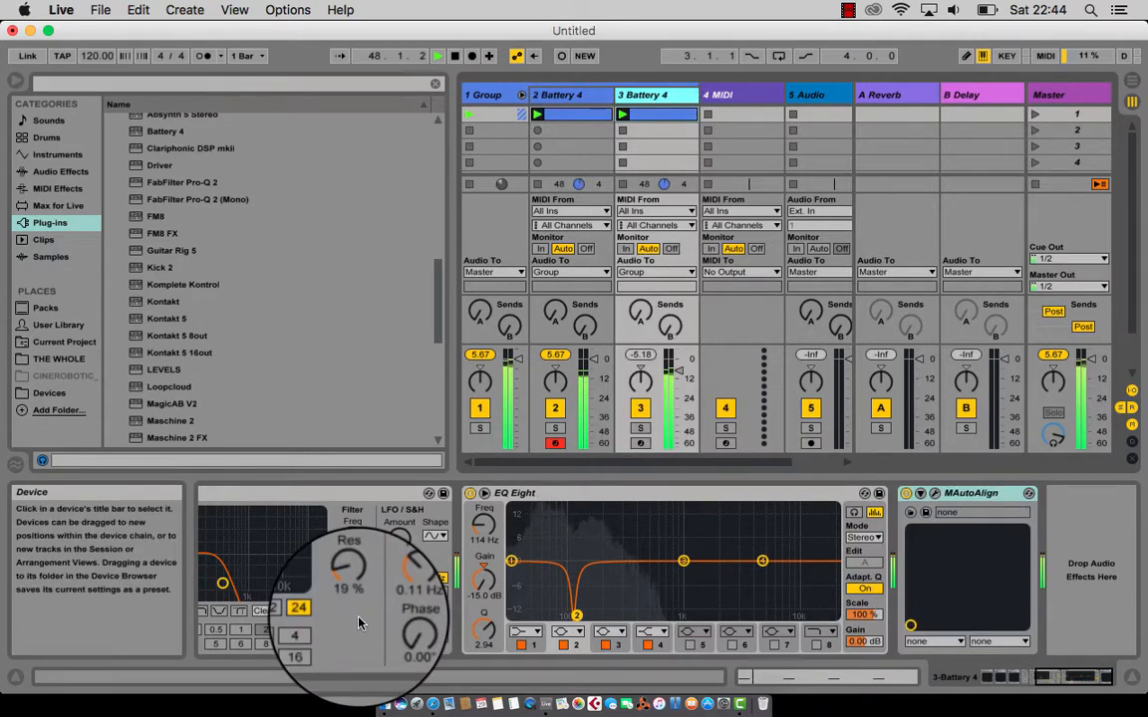
scroll(551, 576, "left", 10)
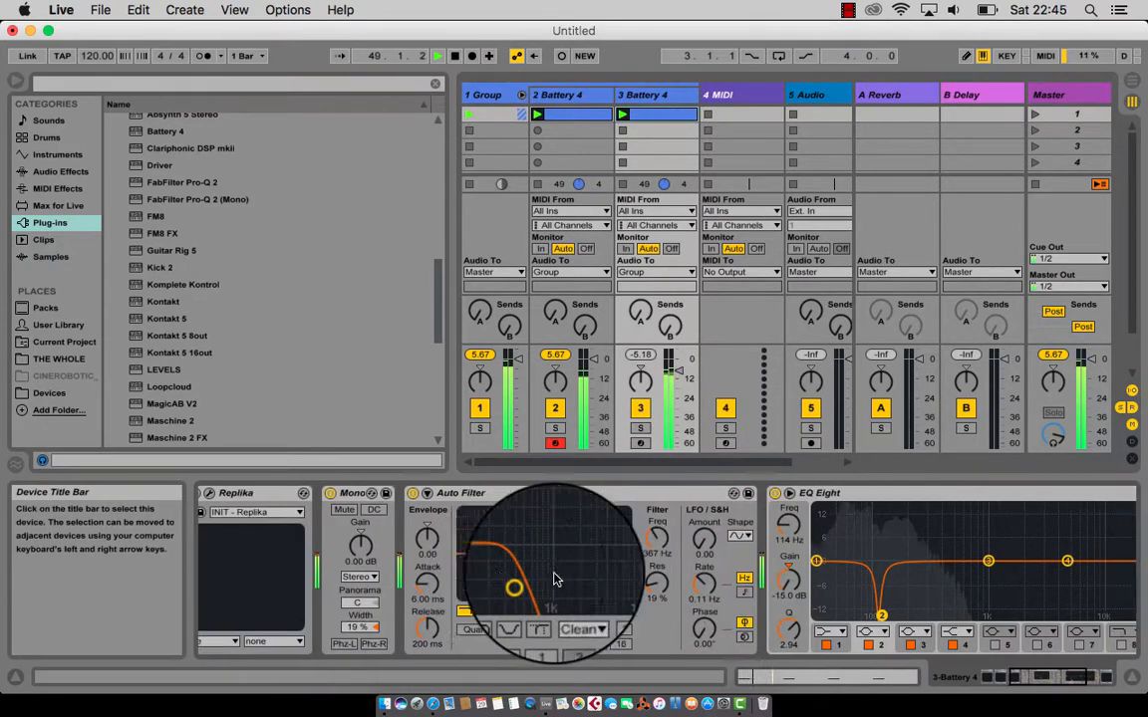
scroll(538, 563, "left", 5)
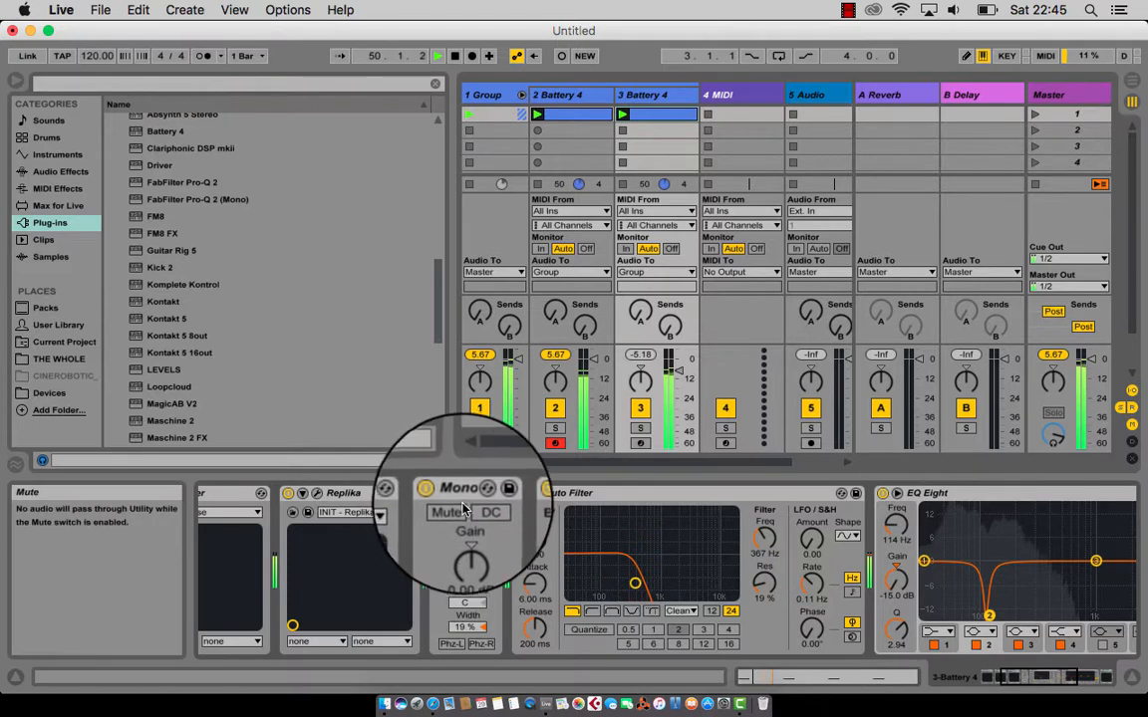
left_click_drag(465, 494, 1026, 493)
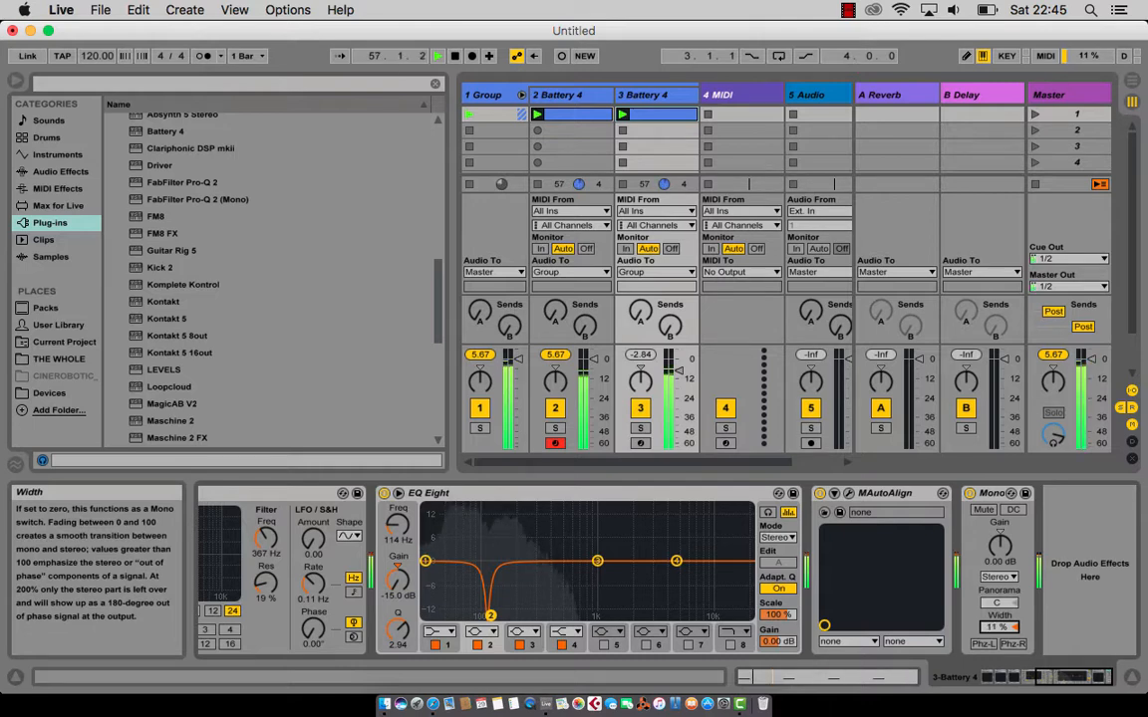
scroll(552, 159, "right", 2)
scroll(552, 160, "left", 2)
scroll(552, 159, "down", 3)
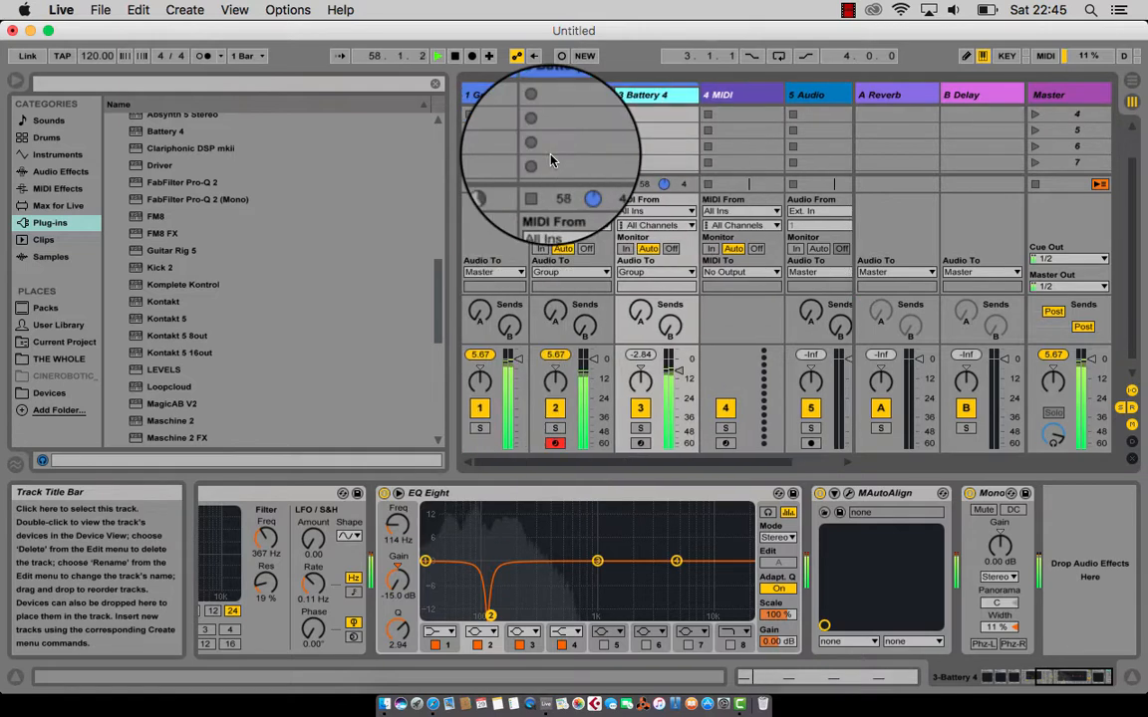
Select track 2 Battery 4 and collapse the Tools and MeldaProduction folders in the plug-in browser
left_click(560, 100)
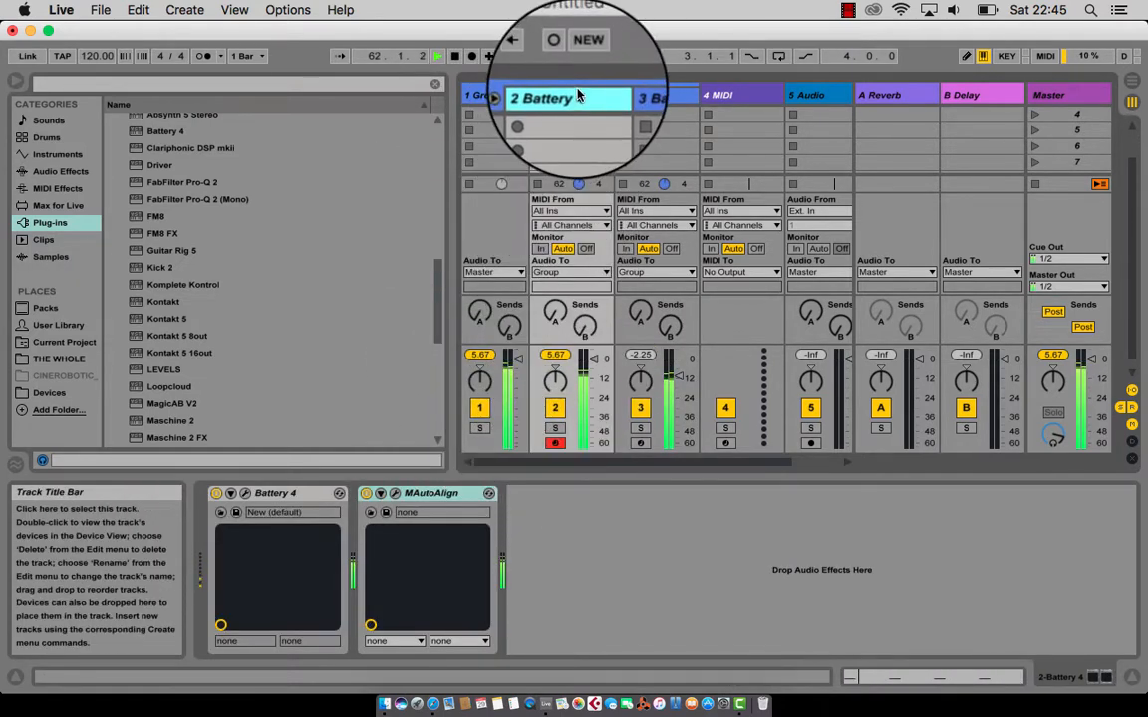
scroll(190, 269, "down", 2)
scroll(170, 274, "up", 4)
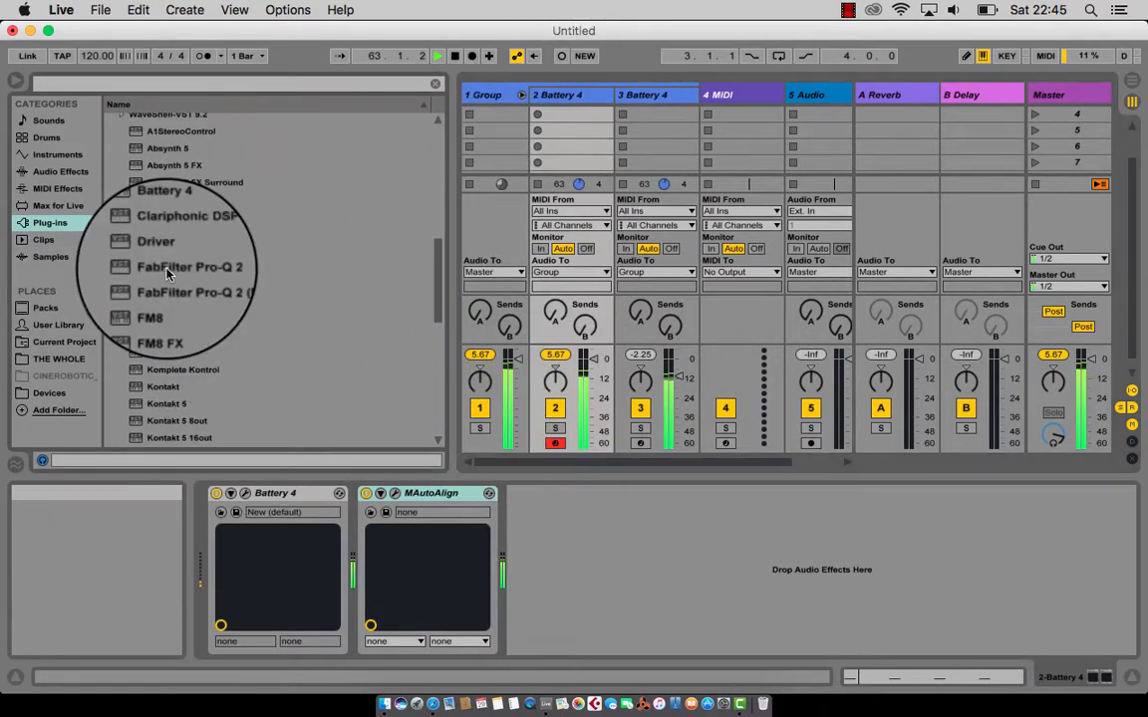
scroll(167, 274, "up", 4)
scroll(167, 275, "up", 5)
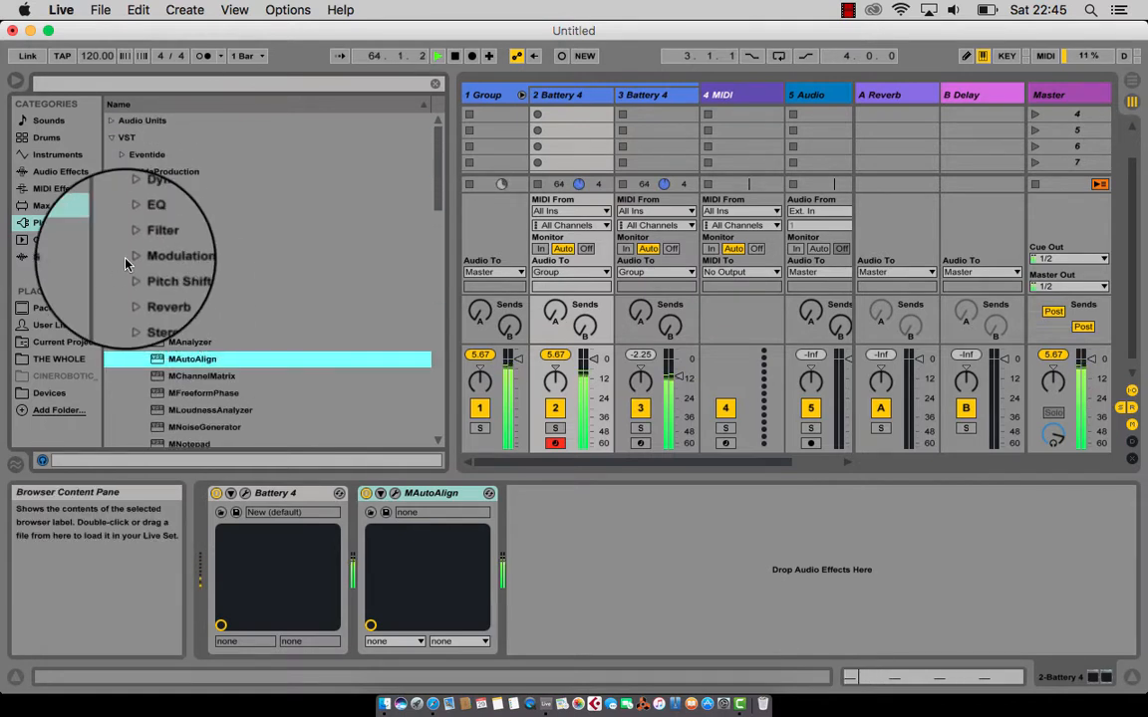
left_click(135, 333)
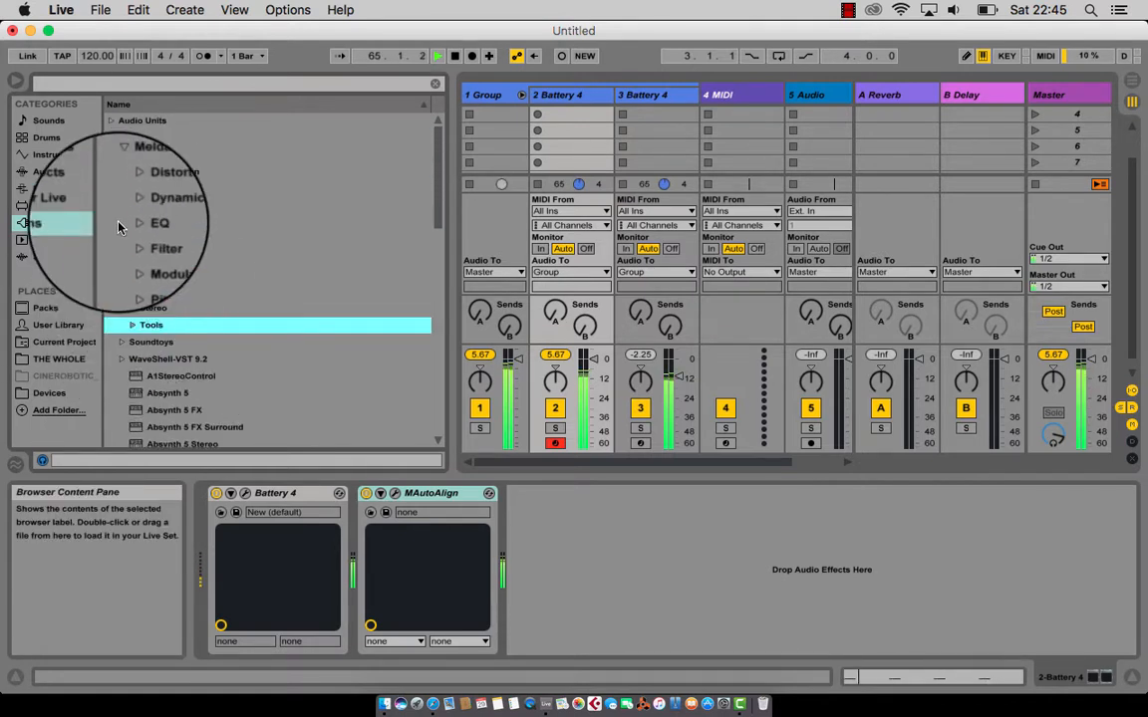
left_click(122, 173)
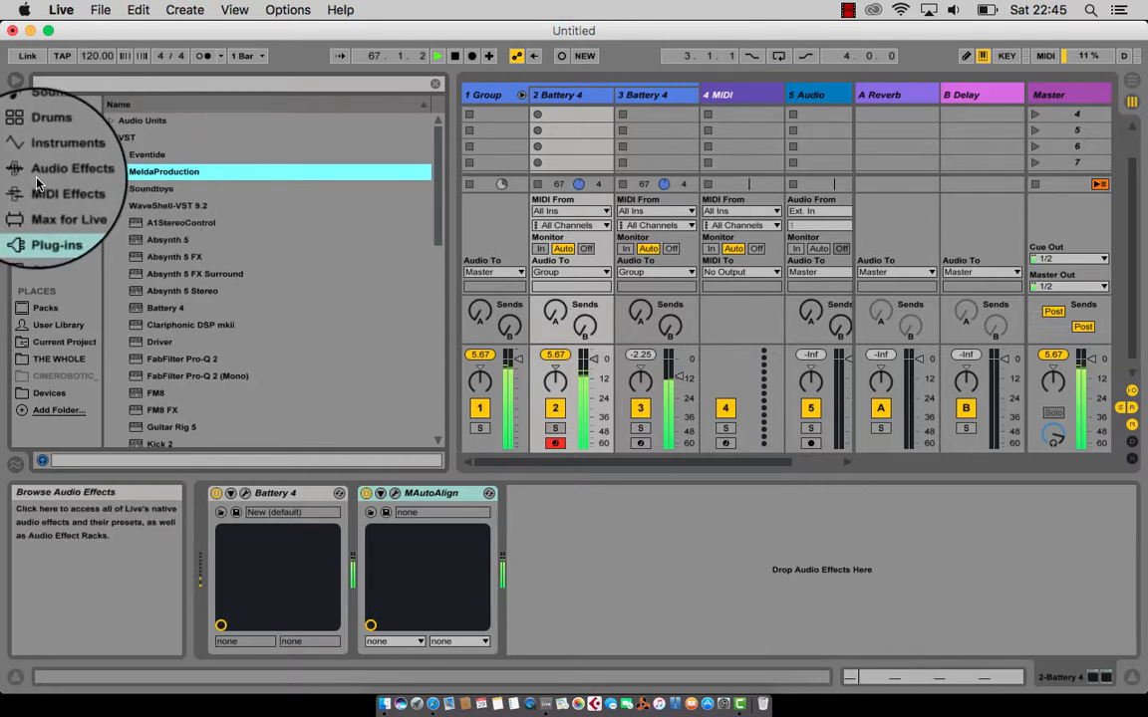
Add an Auto Filter audio effect after MAutoAlign on track 2 with its cutoff frequency at about 910 Hz
left_click(67, 179)
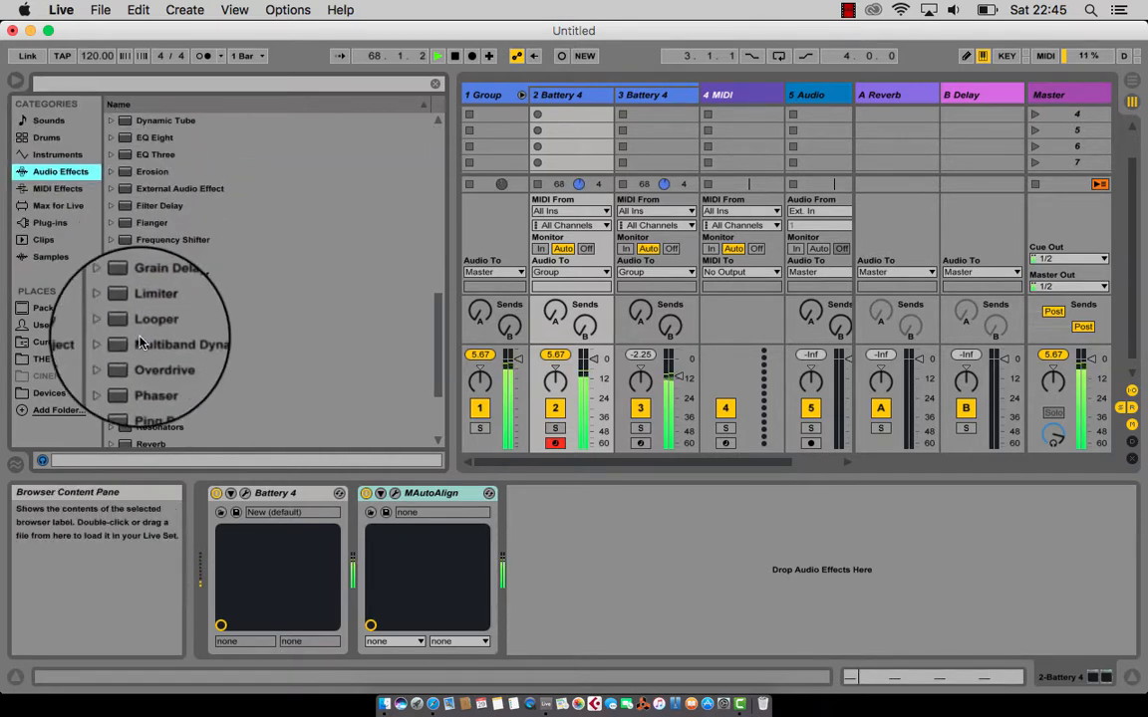
scroll(140, 344, "up", 10)
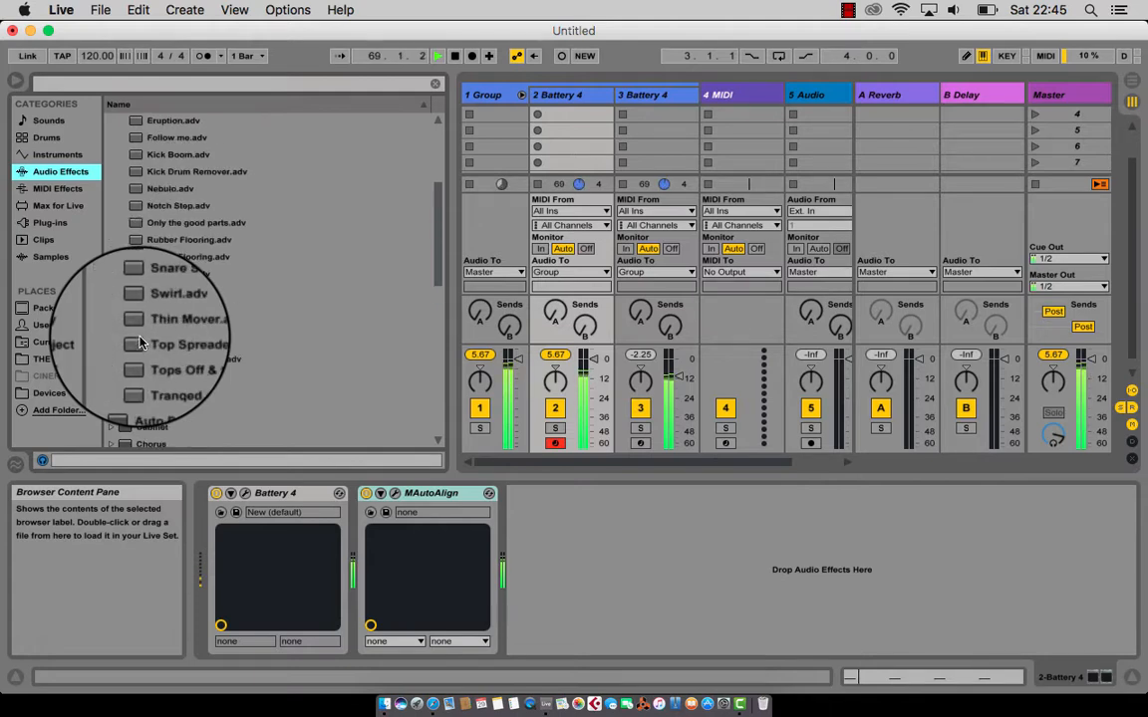
scroll(139, 344, "up", 6)
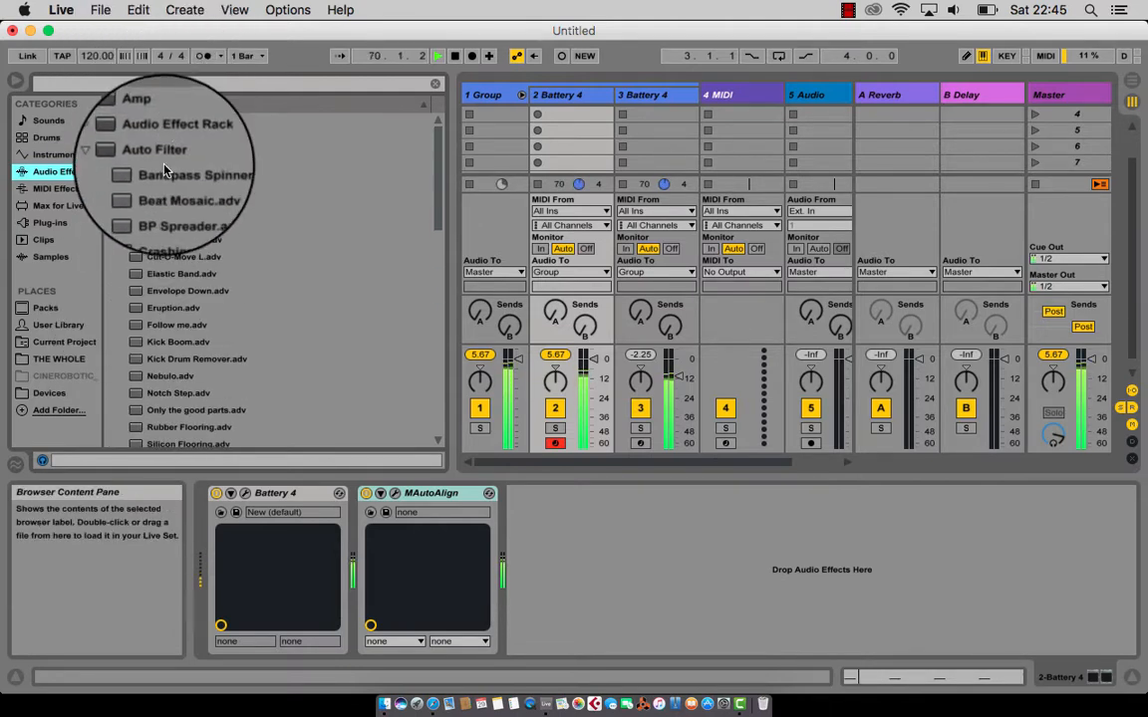
left_click_drag(159, 155, 583, 555)
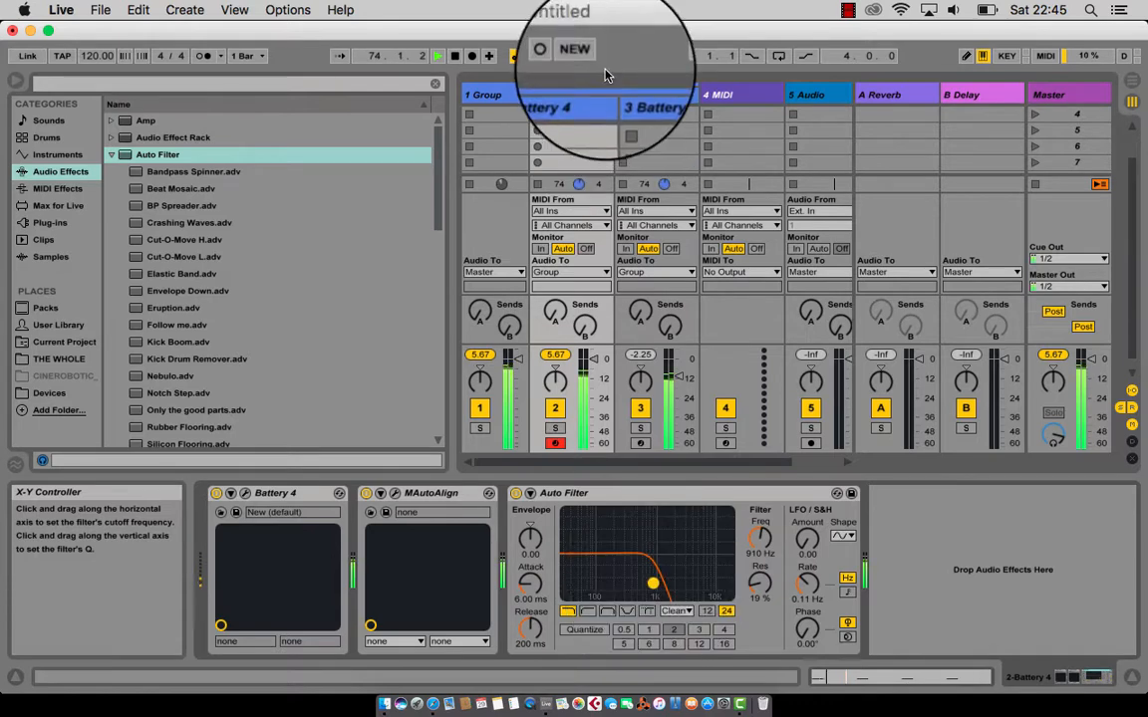
left_click(570, 99)
key("XF86AudioRaiseVolume")
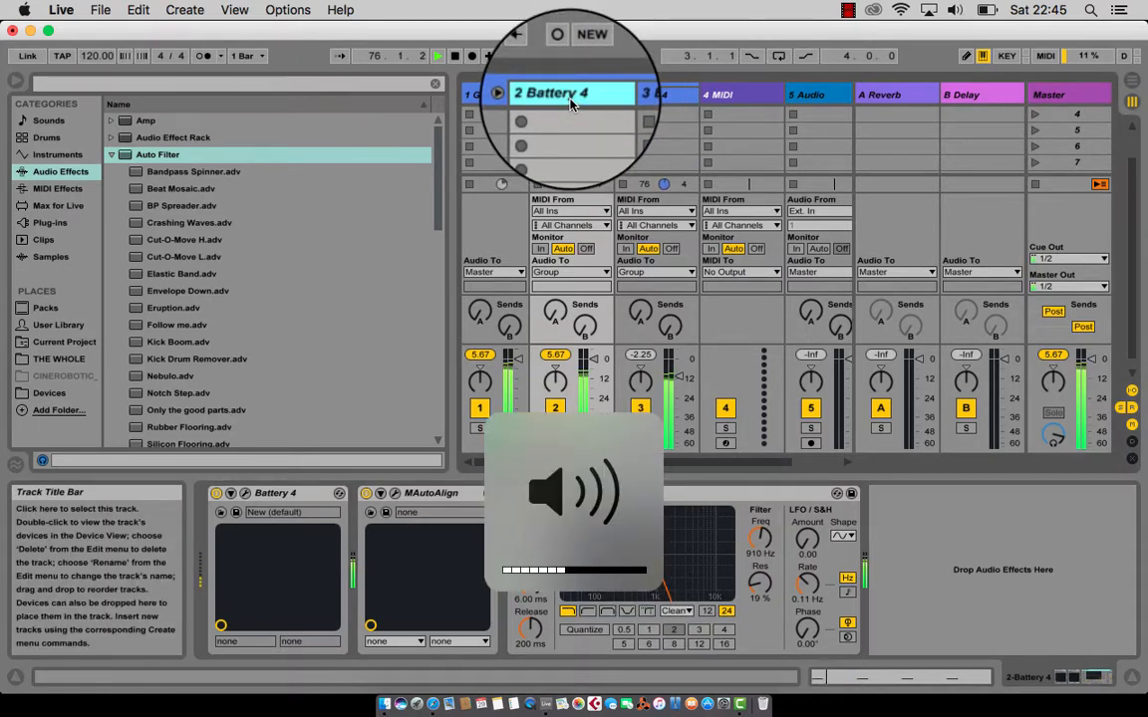
Shape track 3's EQ Eight with a band 2 cut at about 164 Hz, a slight band 3 boost near 381 Hz and a 5.08 dB band 1 boost near 65.8 Hz
left_click(642, 97)
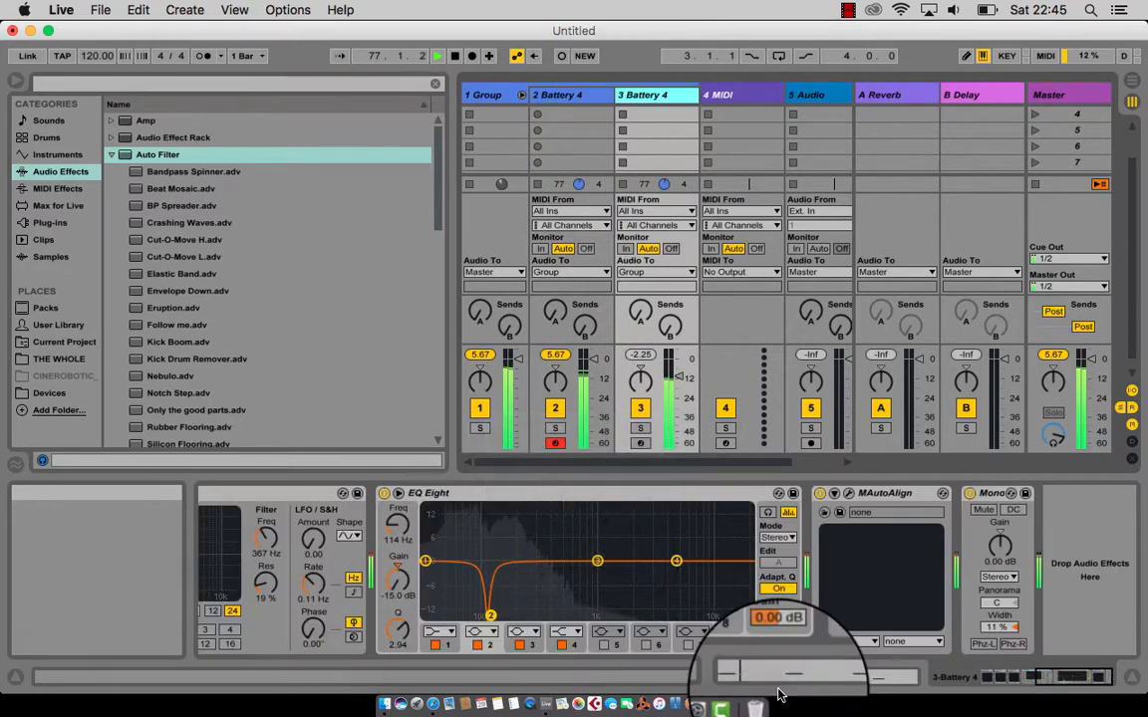
left_click_drag(490, 616, 490, 600)
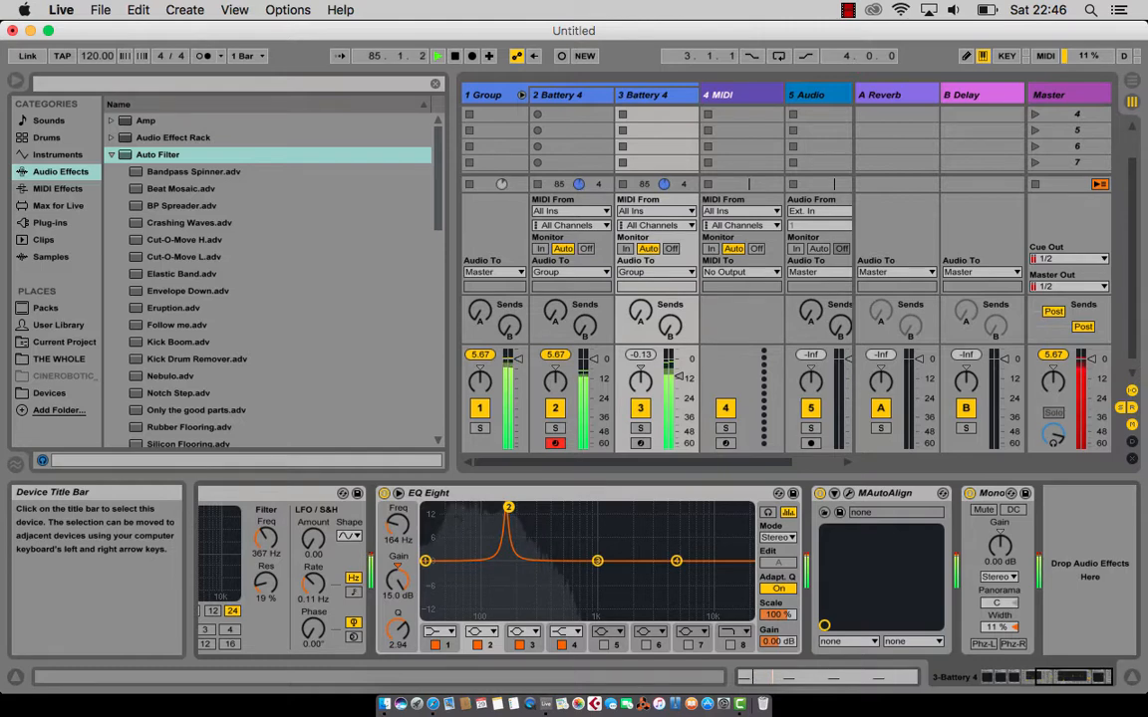
left_click_drag(400, 585, 400, 658)
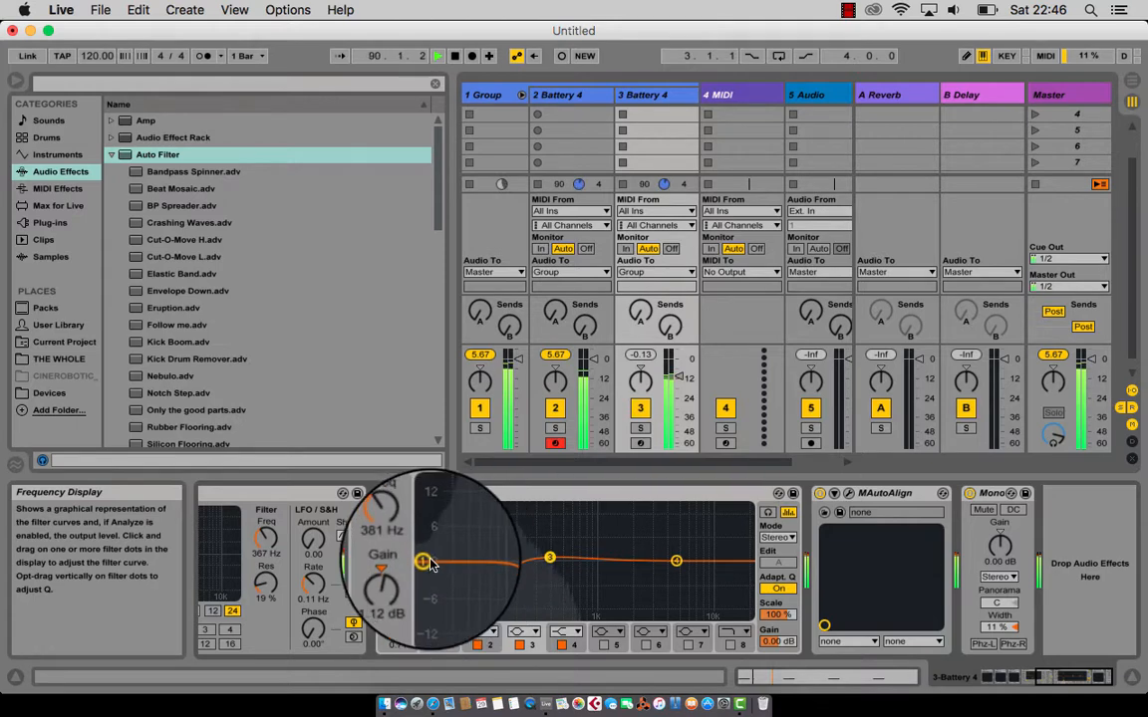
left_click_drag(425, 561, 436, 558)
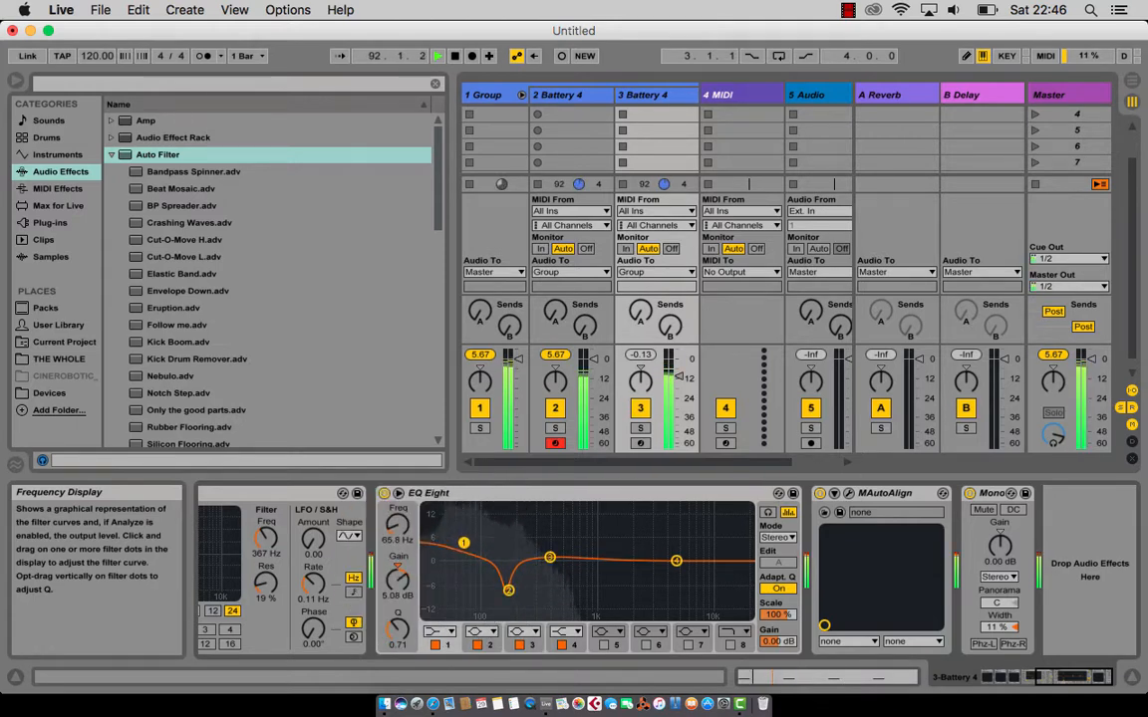
Add an EQ Eight to the group track with band 1 as a low cut at about 64.6 Hz and Q 1.37
left_click(543, 95)
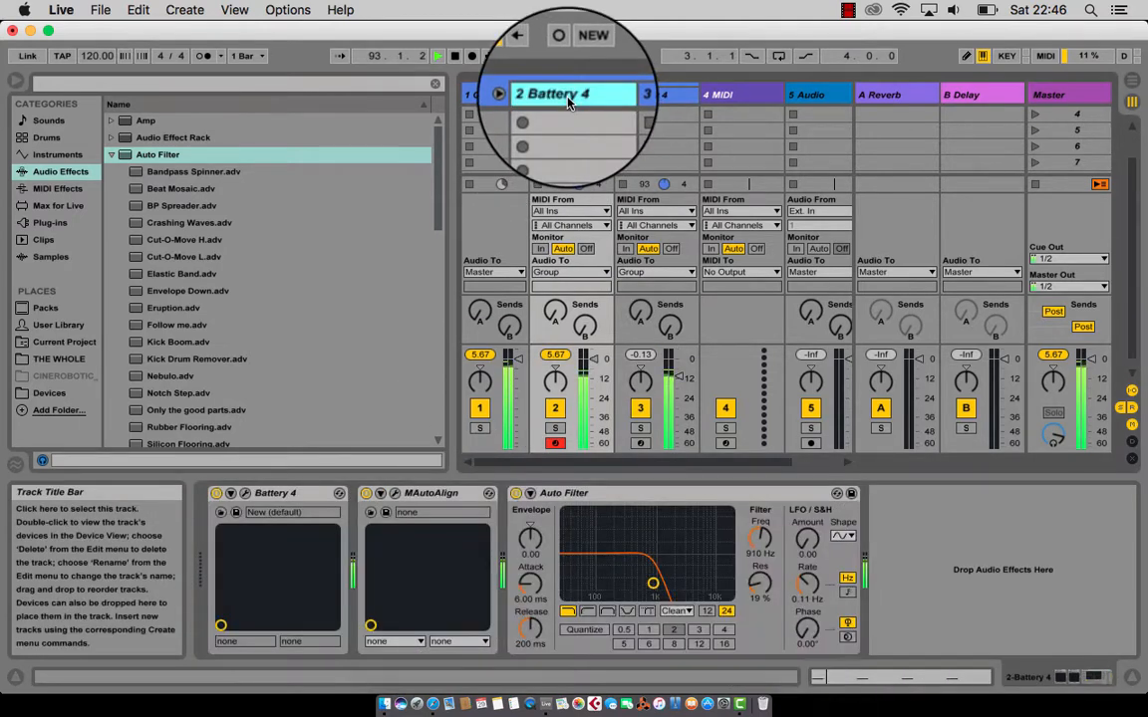
left_click(510, 93)
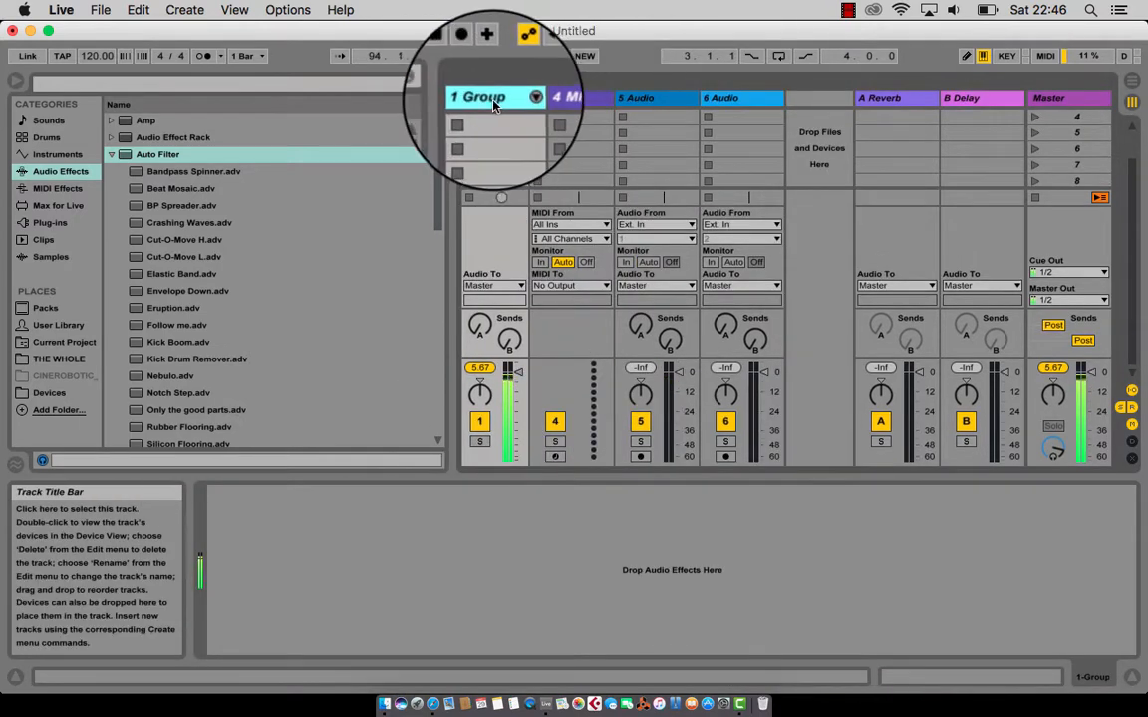
left_click(110, 155)
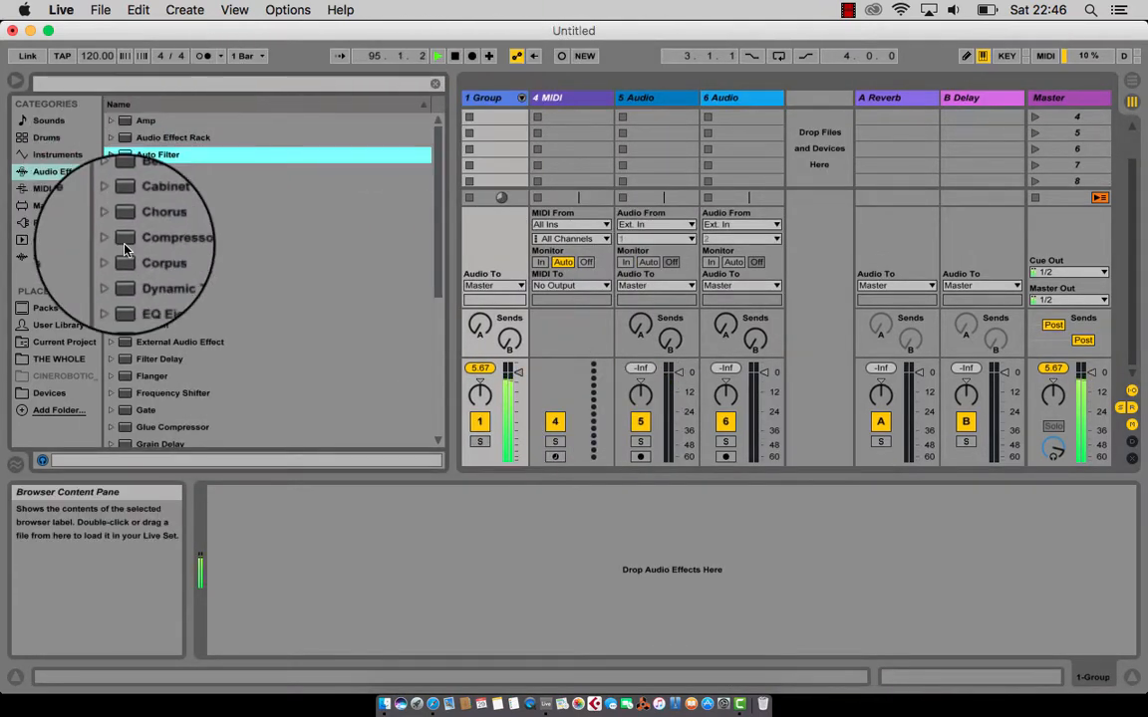
left_click_drag(134, 290, 431, 568)
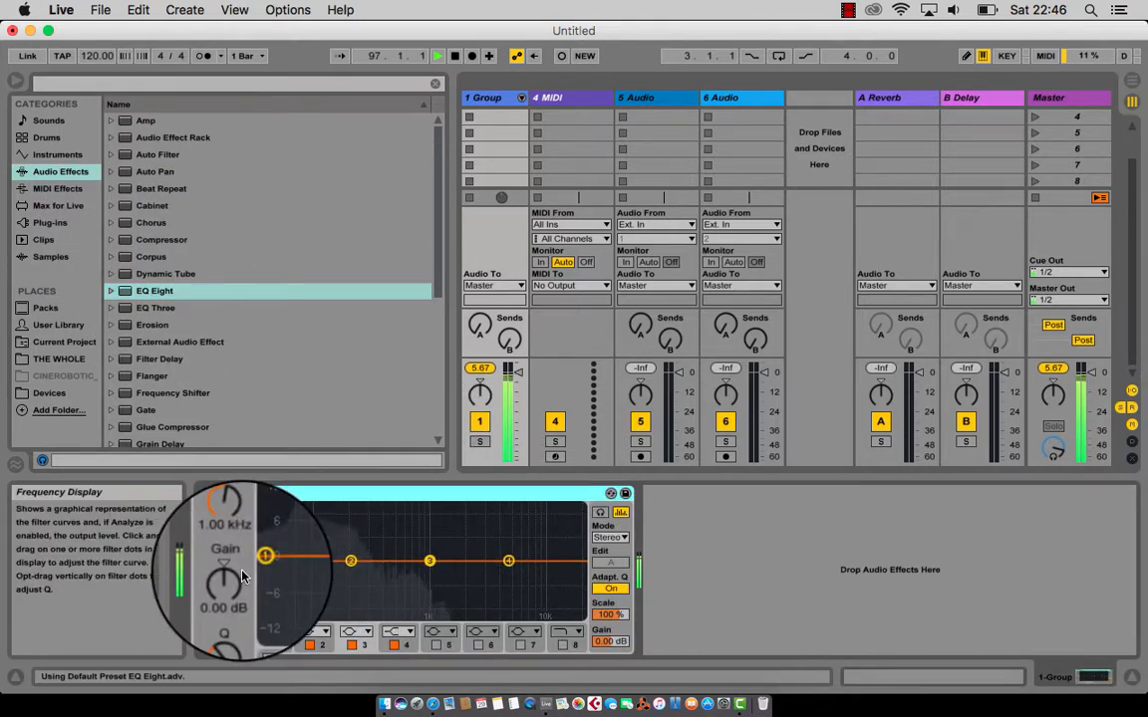
left_click(269, 632)
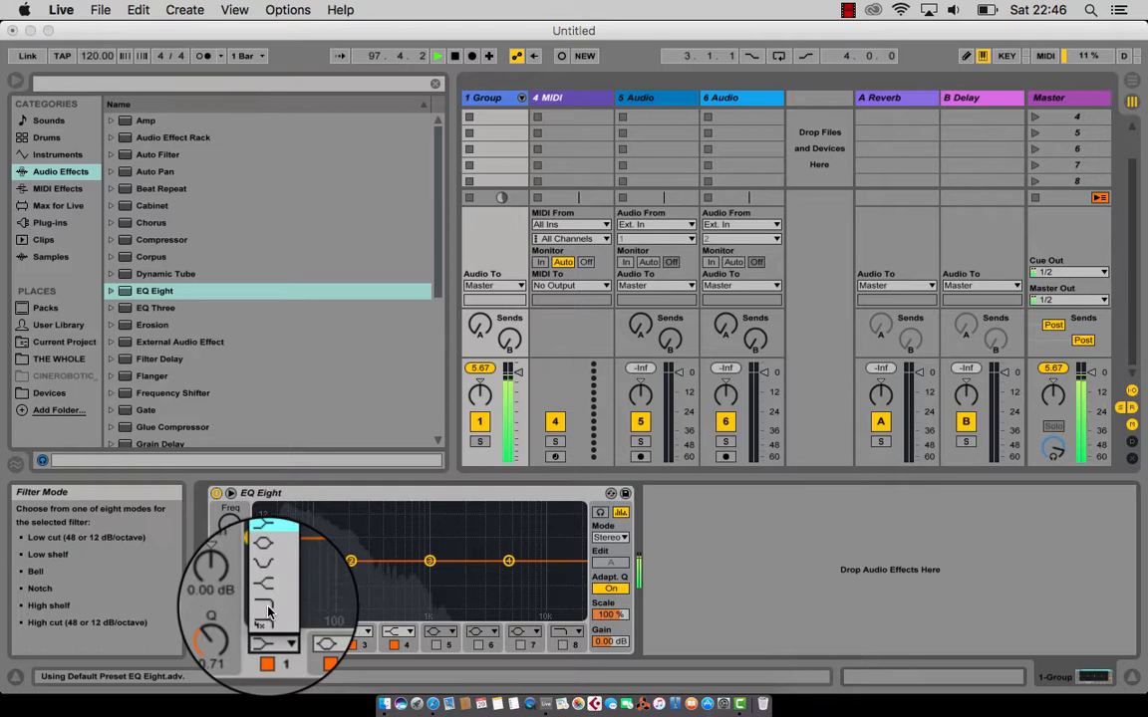
left_click(267, 526)
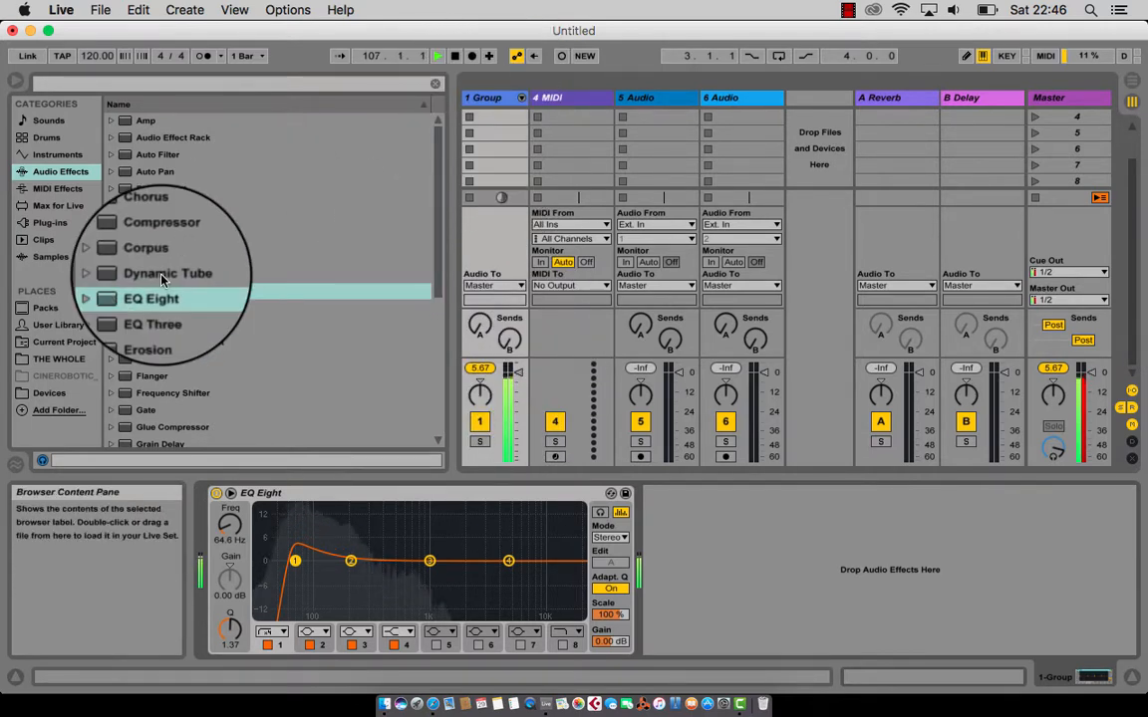
Add a Glue Compressor after the group's EQ Eight with threshold at about -6.67 dB and makeup at about 2.06 dB
scroll(162, 281, "down", 5)
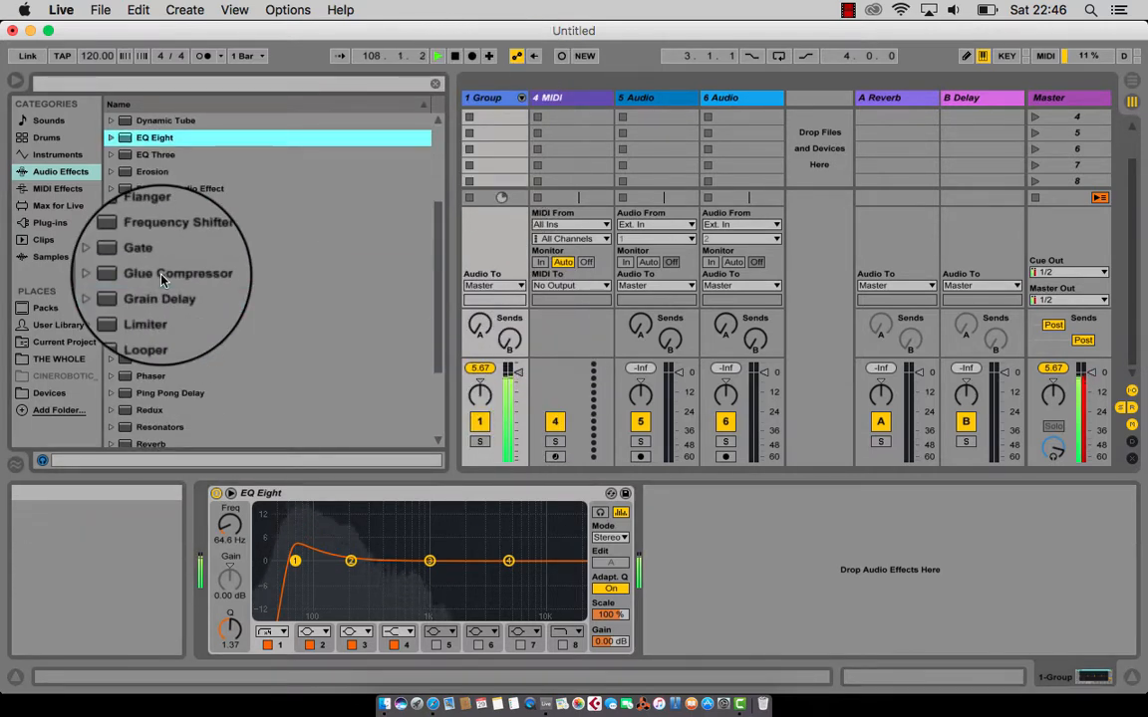
left_click_drag(162, 274, 667, 533)
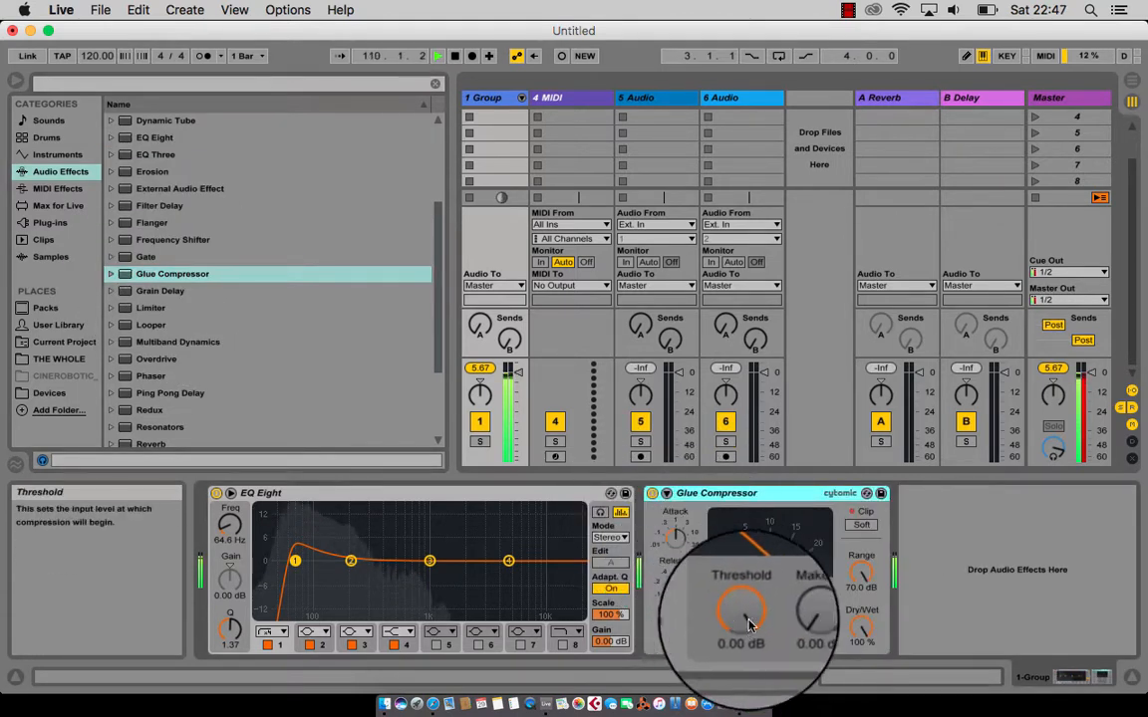
left_click_drag(748, 621, 748, 636)
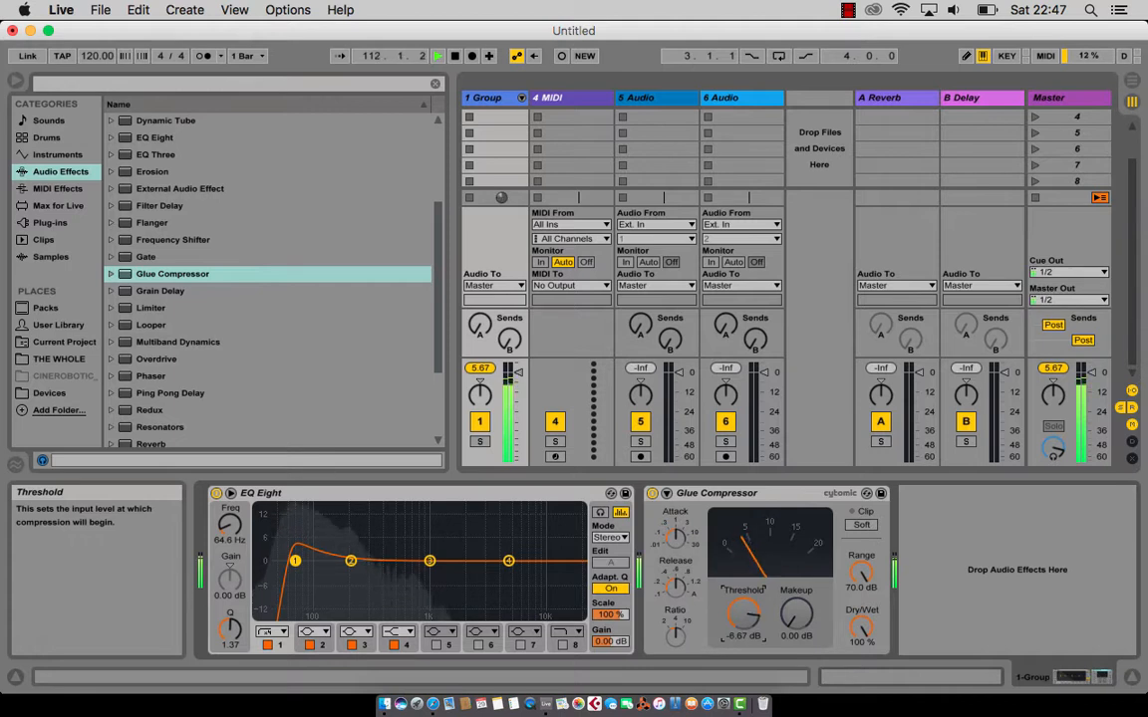
left_click(796, 615)
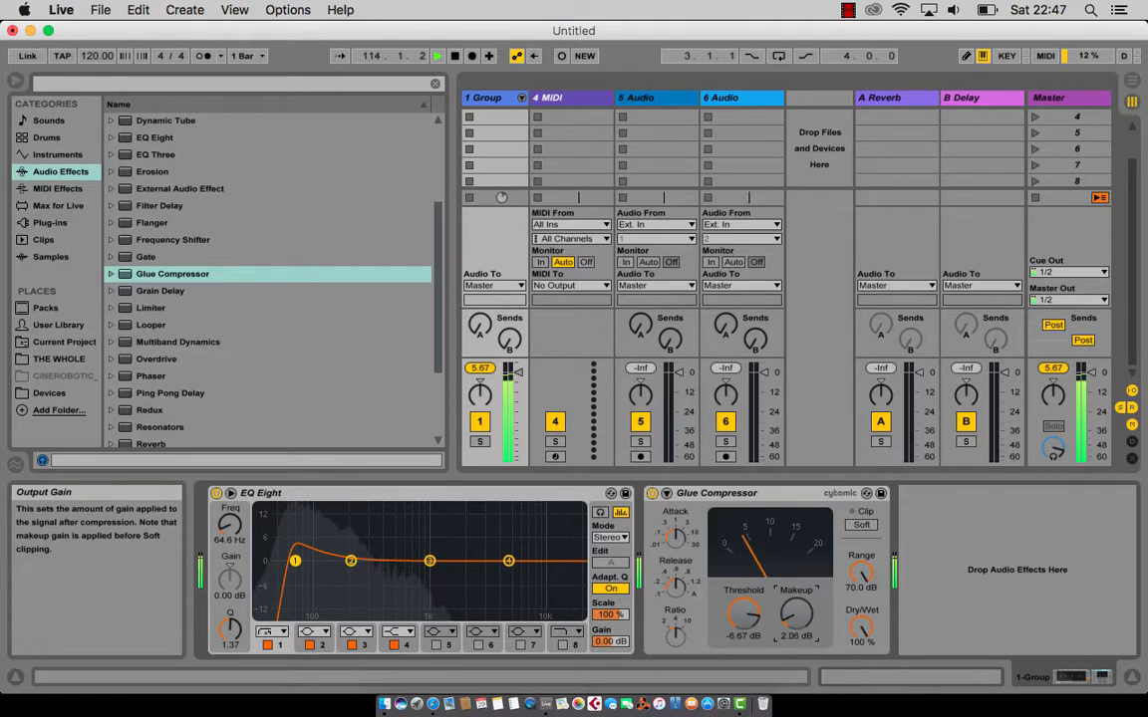
Briefly raise the system volume, lower it to a quiet level and stop playback
key("XF86AudioRaiseVolume")
key("XF86AudioRaiseVolume")
key("XF86AudioRaiseVolume")
key("XF86AudioRaiseVolume")
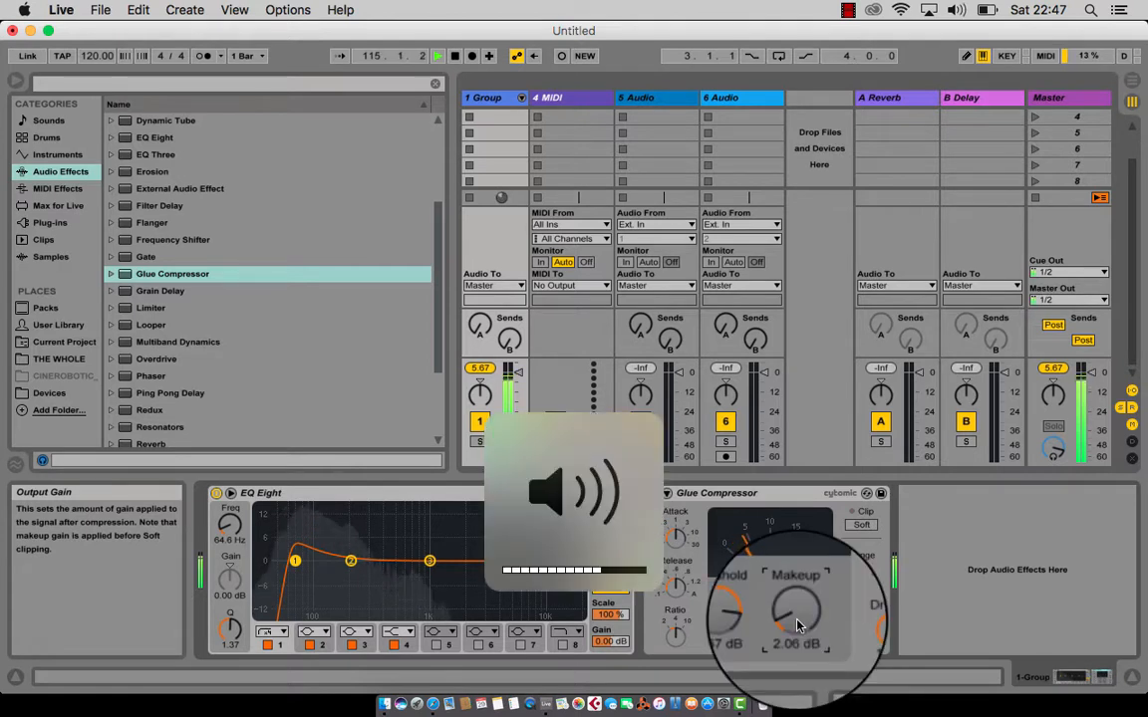
key("XF86AudioLowerVolume")
key("XF86AudioLowerVolume")
key("XF86AudioLowerVolume")
key("XF86AudioLowerVolume")
key("XF86AudioLowerVolume")
key("XF86AudioLowerVolume")
key("XF86AudioLowerVolume")
key("XF86AudioLowerVolume")
key("XF86AudioLowerVolume")
key("XF86AudioLowerVolume")
key("XF86AudioLowerVolume")
key("XF86AudioRaiseVolume")
key("XF86AudioRaiseVolume")
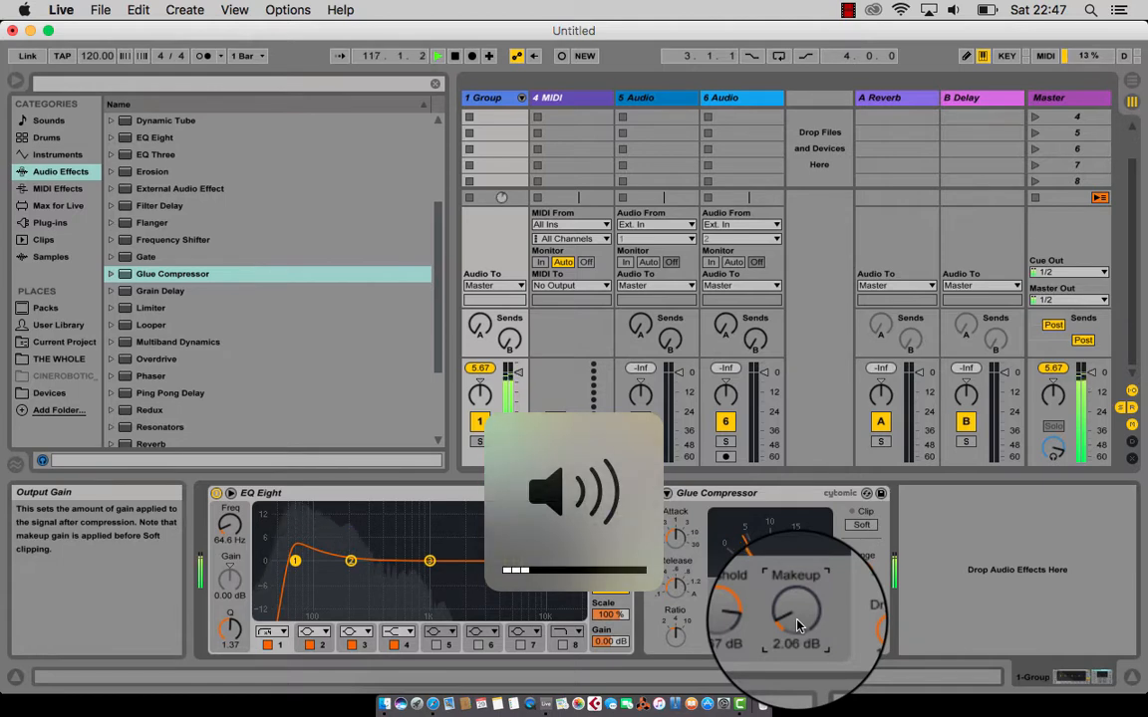
key("space")
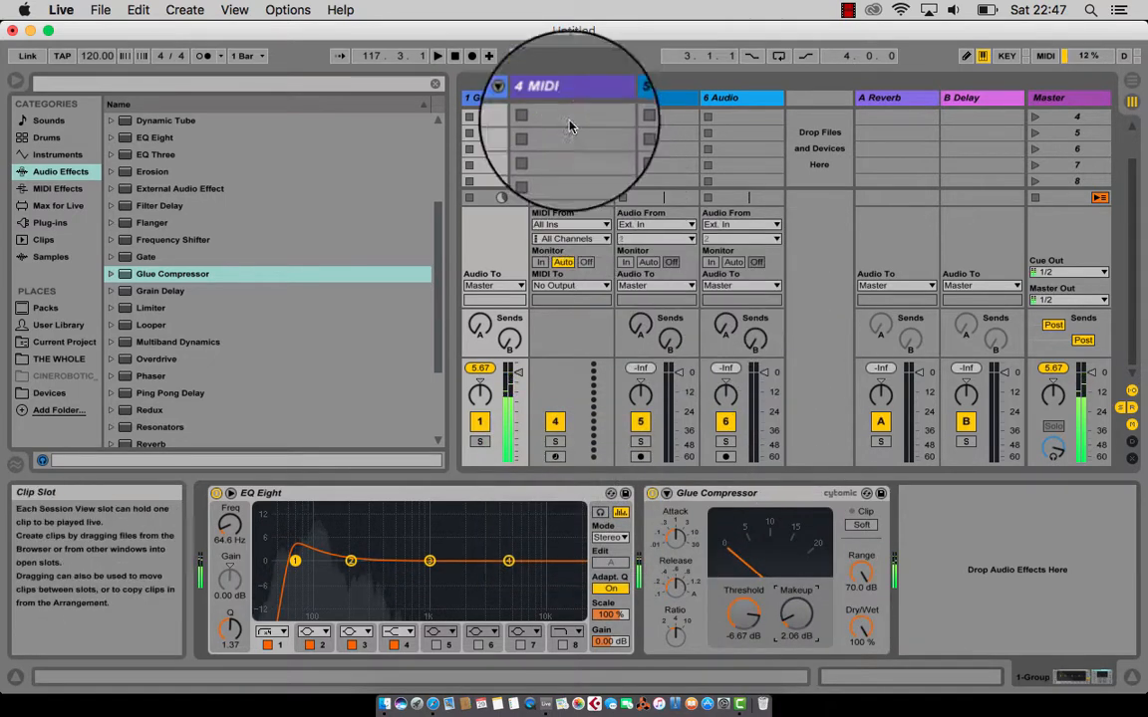
Select track 4 MIDI and expand the VST folder in the plug-in browser
left_click(560, 97)
scroll(114, 204, "up", 5)
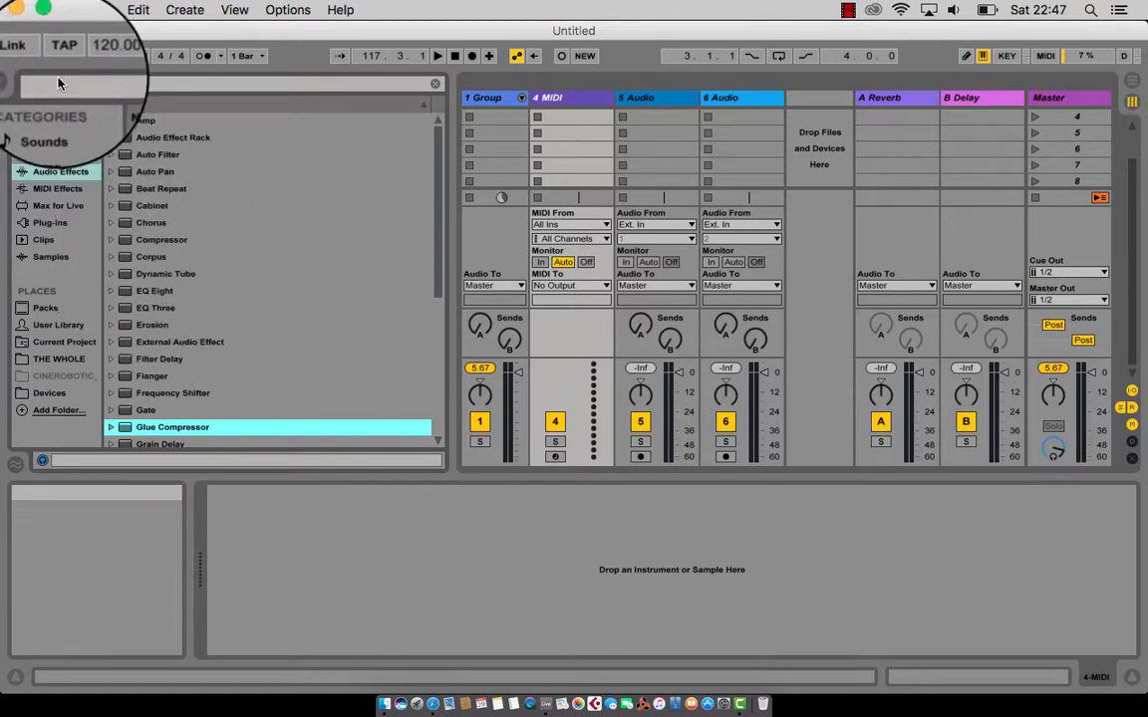
left_click(50, 257)
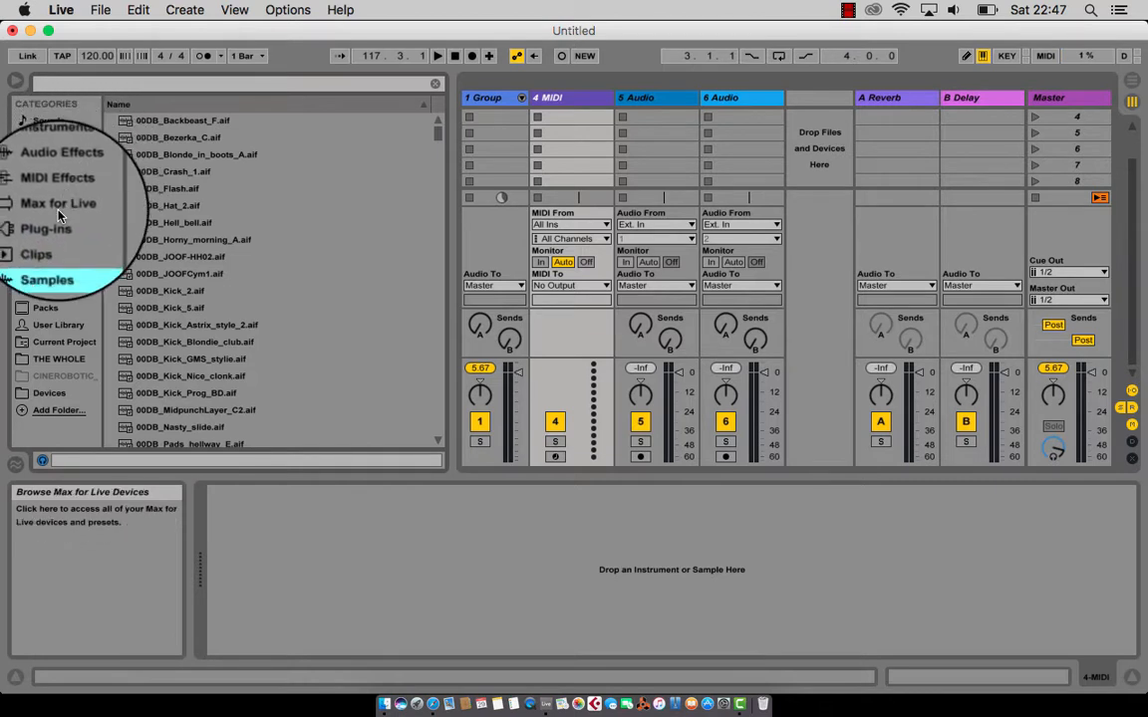
left_click(50, 223)
left_click(109, 140)
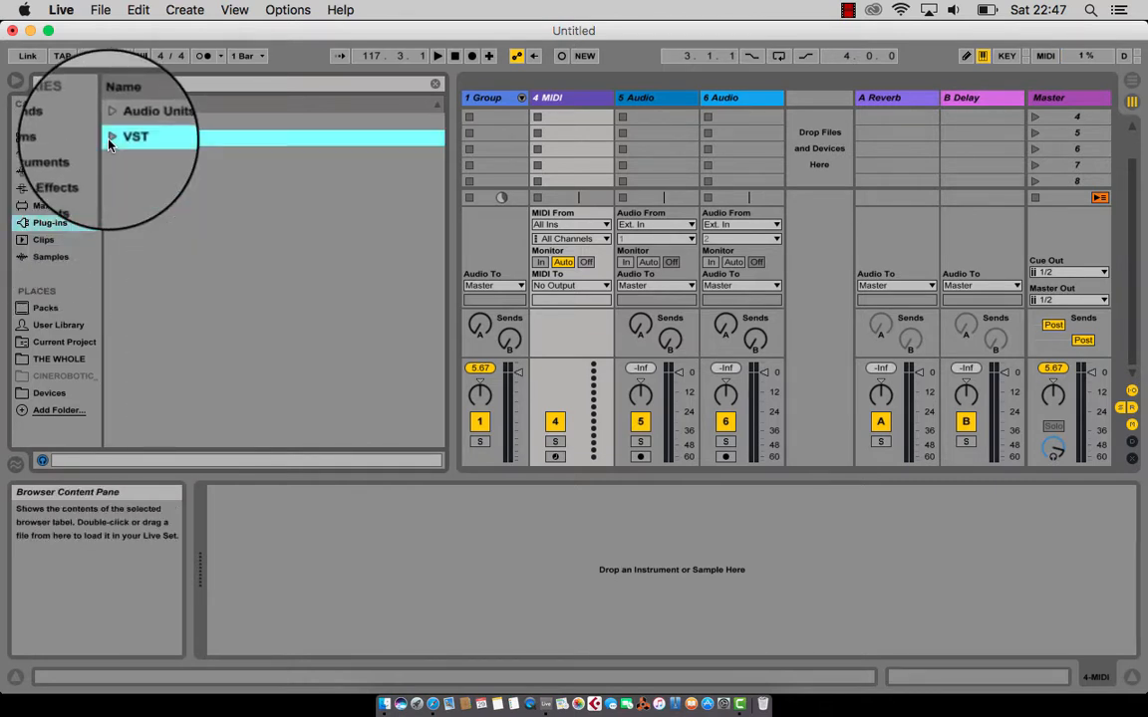
left_click(111, 138)
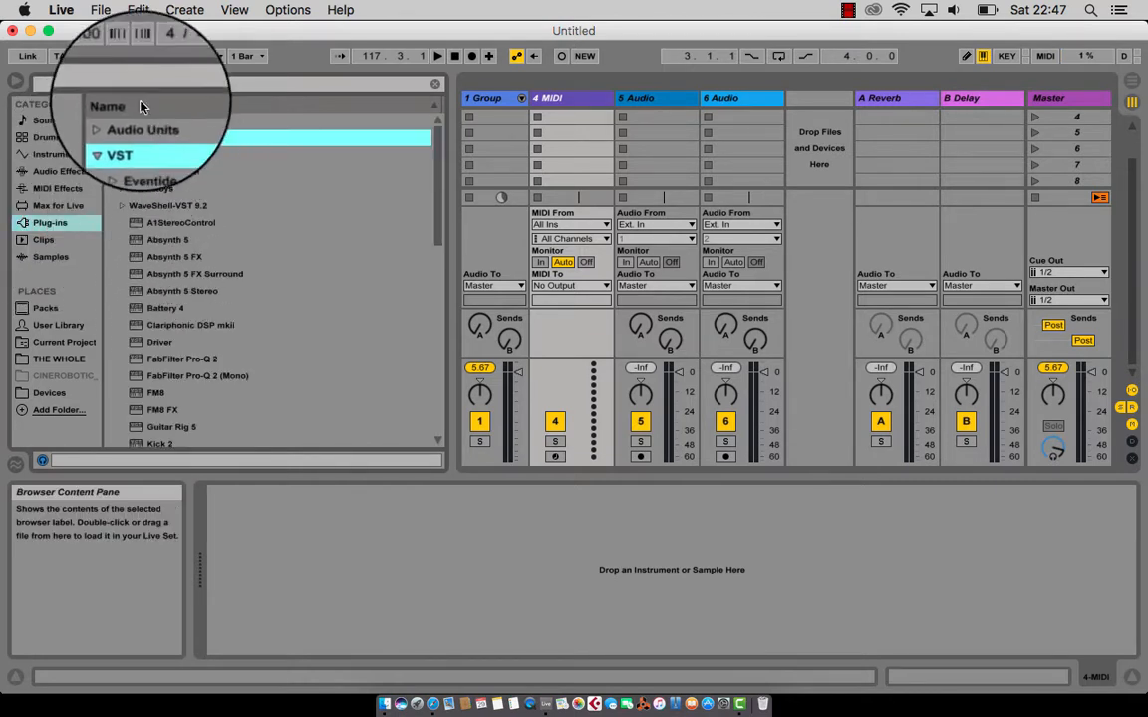
Search the plug-ins for "battery", load Battery 4 onto track 4 MIDI and close its plug-in window
left_click(127, 88)
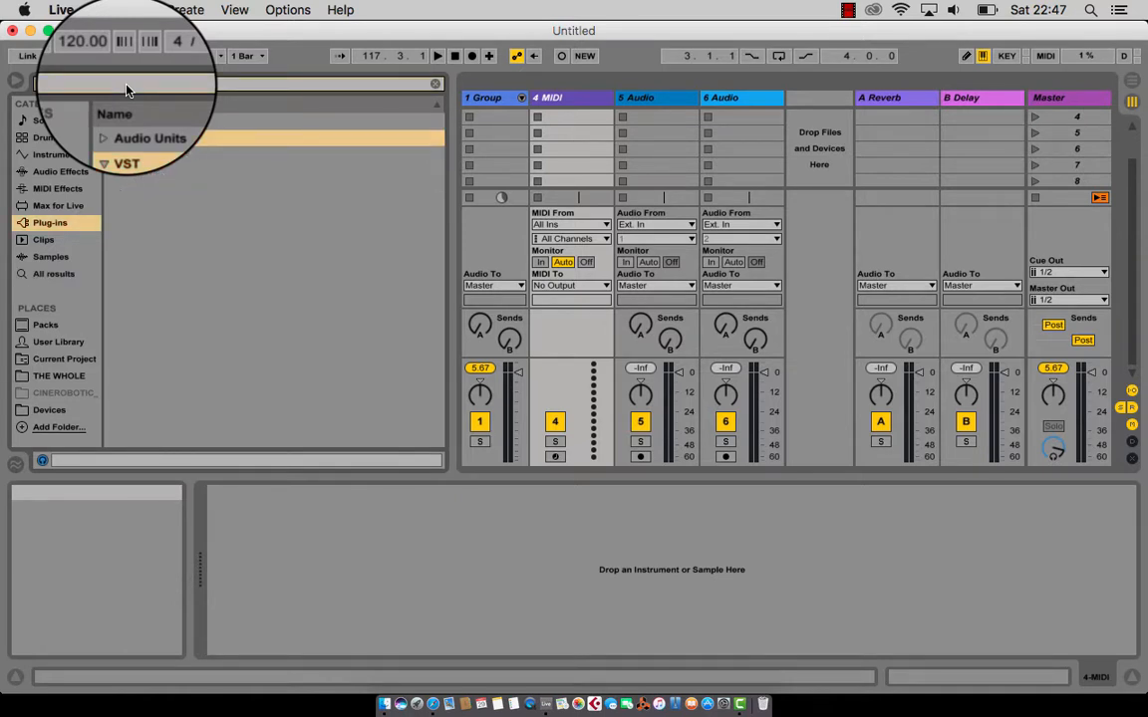
type("battery")
left_click_drag(150, 155, 630, 97)
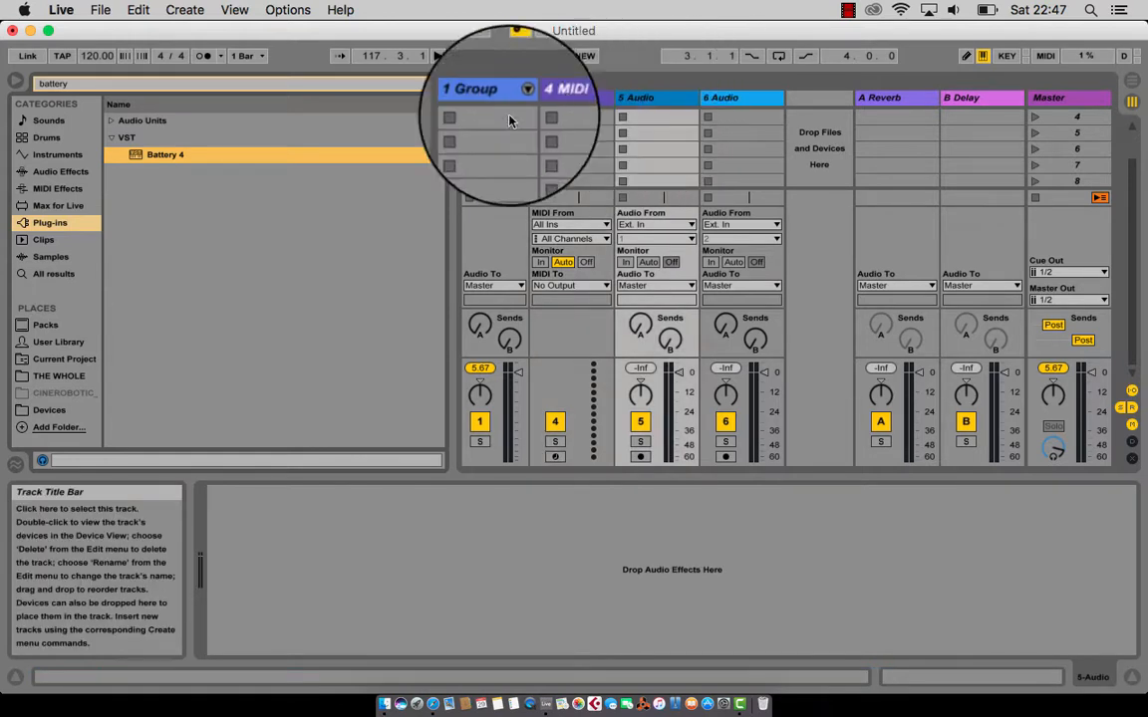
left_click_drag(198, 154, 547, 103)
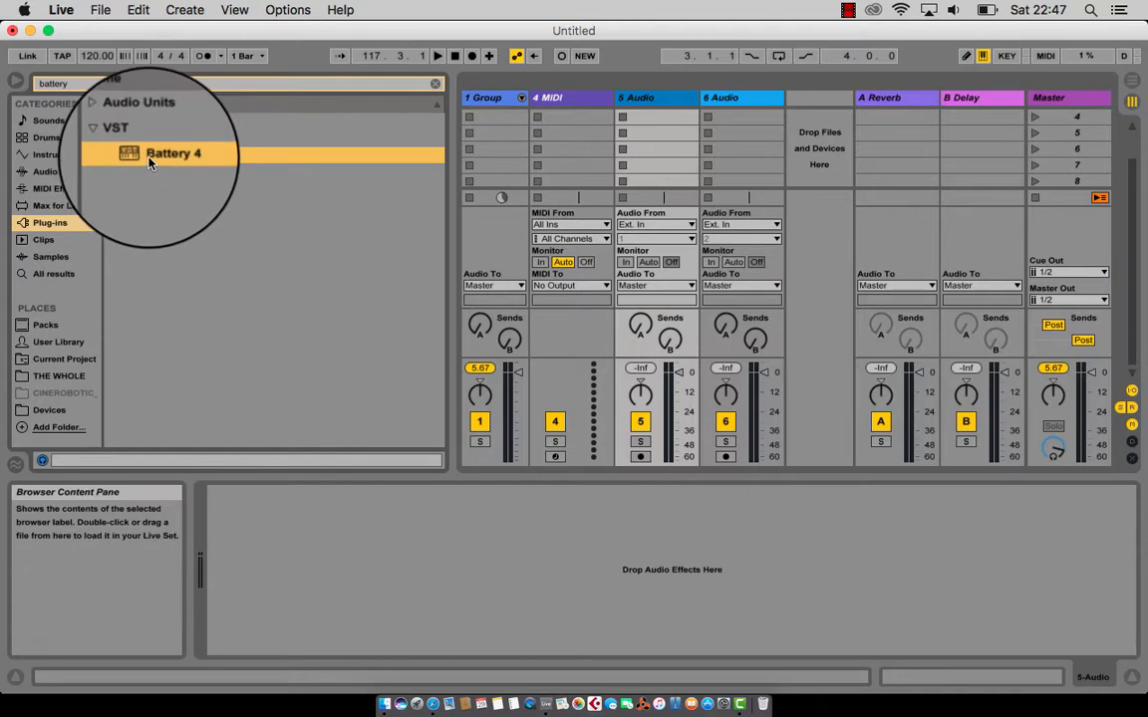
left_click_drag(149, 163, 563, 118)
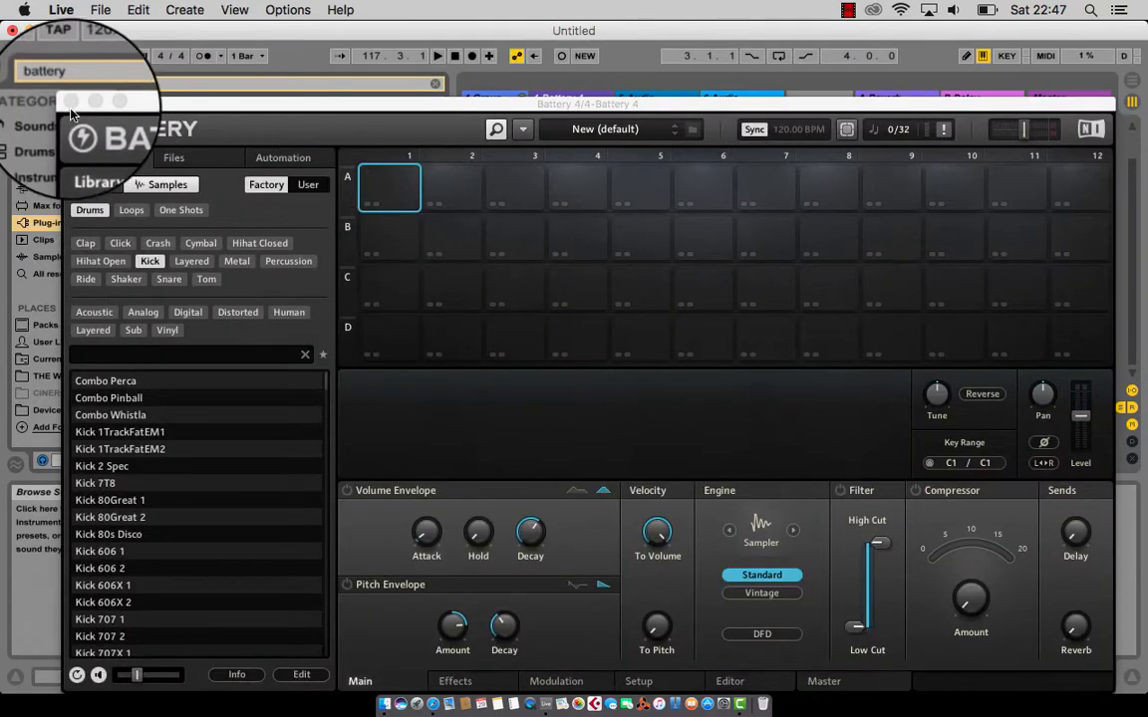
left_click(72, 102)
Rename the group track as Main Kick and play the set from the start
left_click(490, 100)
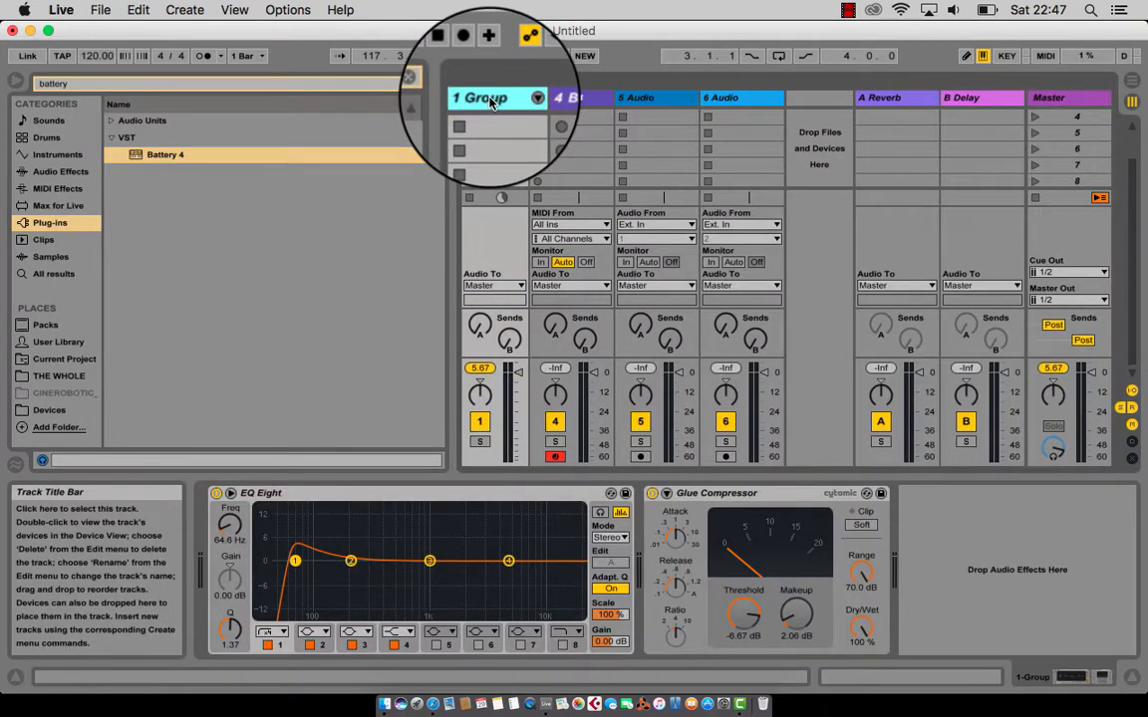
type("Ma")
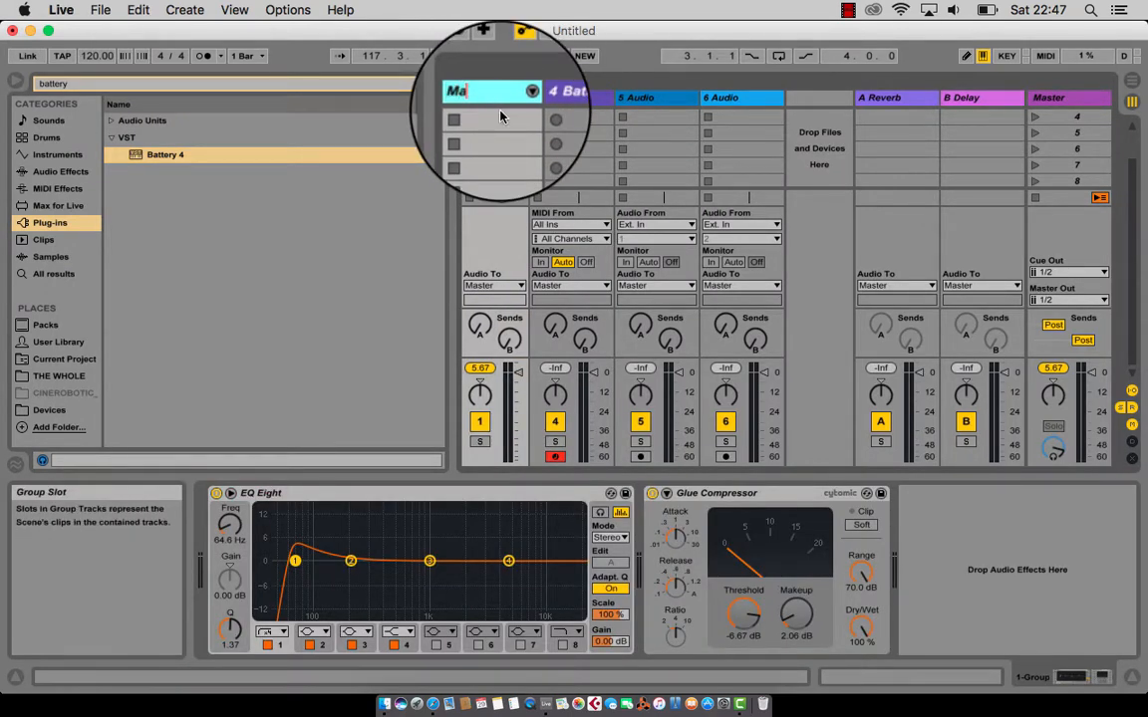
left_click(500, 118)
key("space")
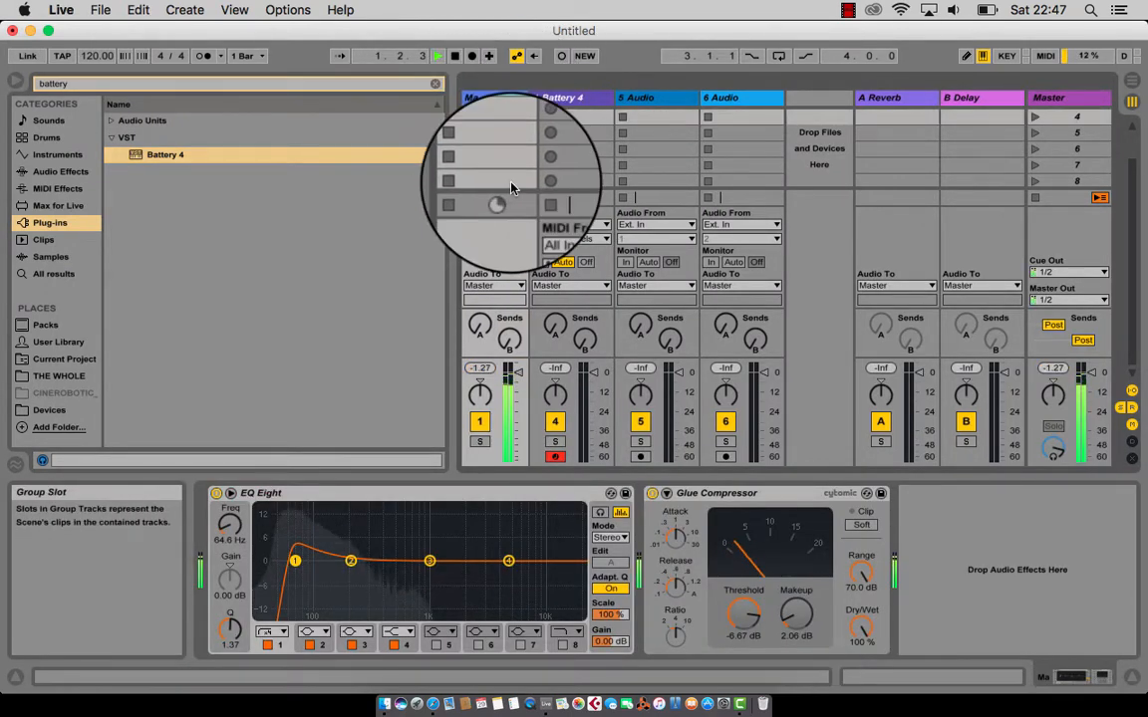
scroll(510, 169, "up", 3)
left_click(480, 99)
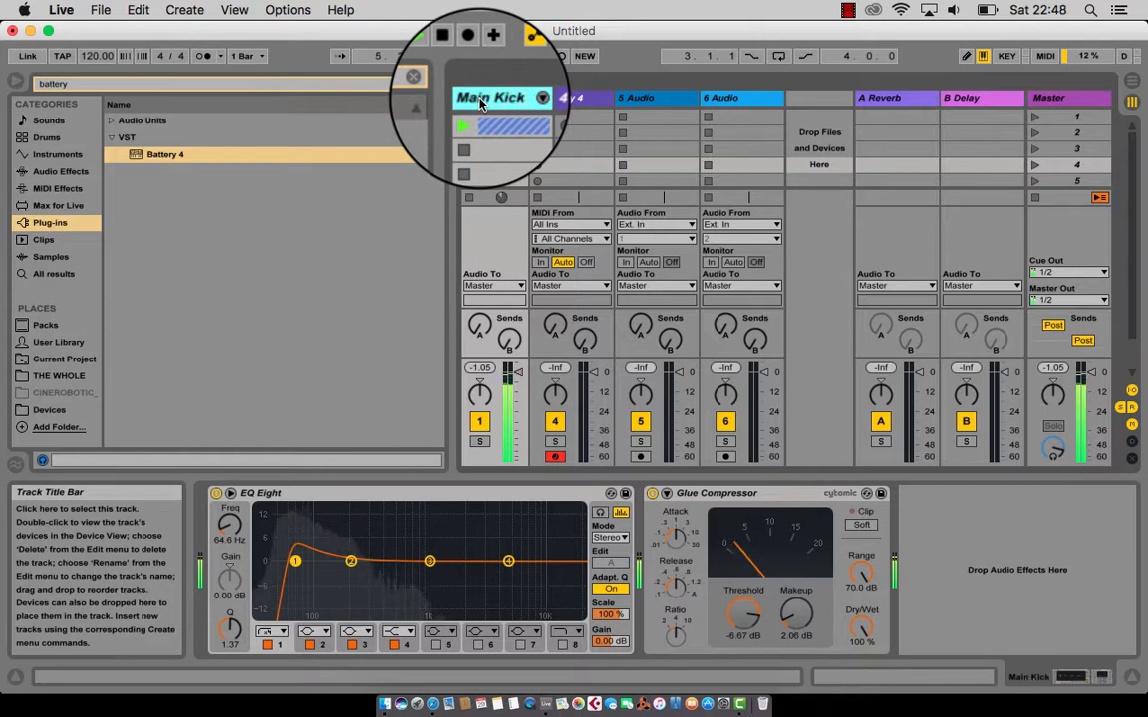
Rename the track 4 Battery 4 as Hi Hat and create an empty MIDI clip in its first slot
left_click(562, 104)
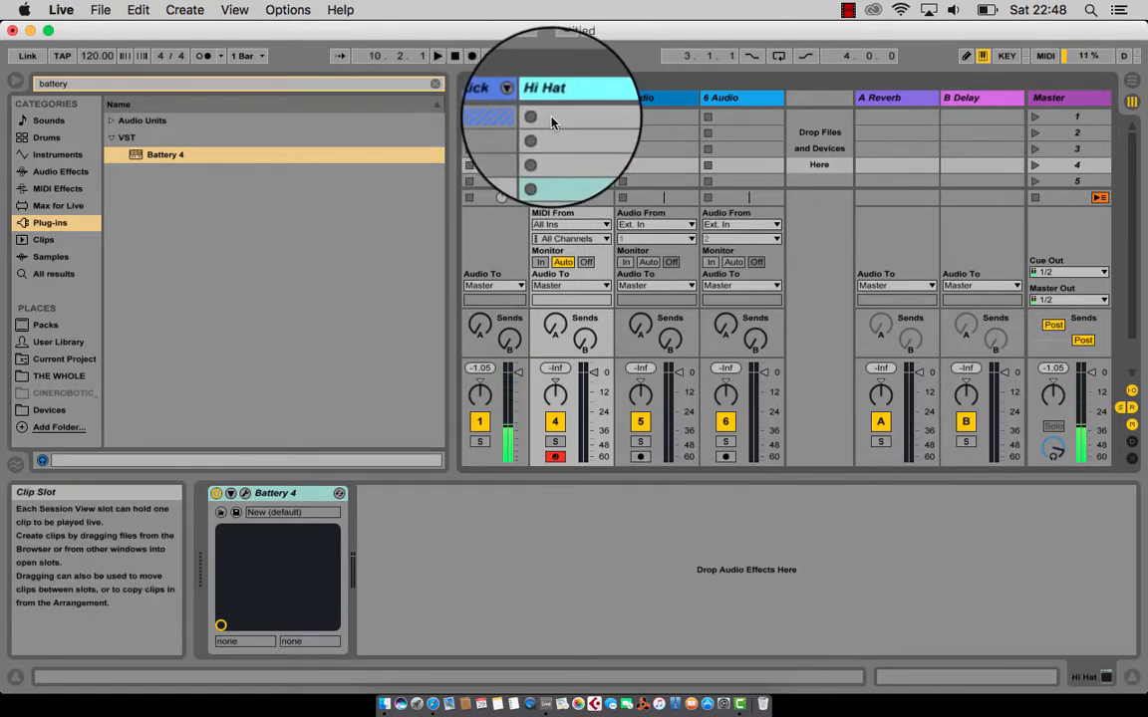
double_click(553, 120)
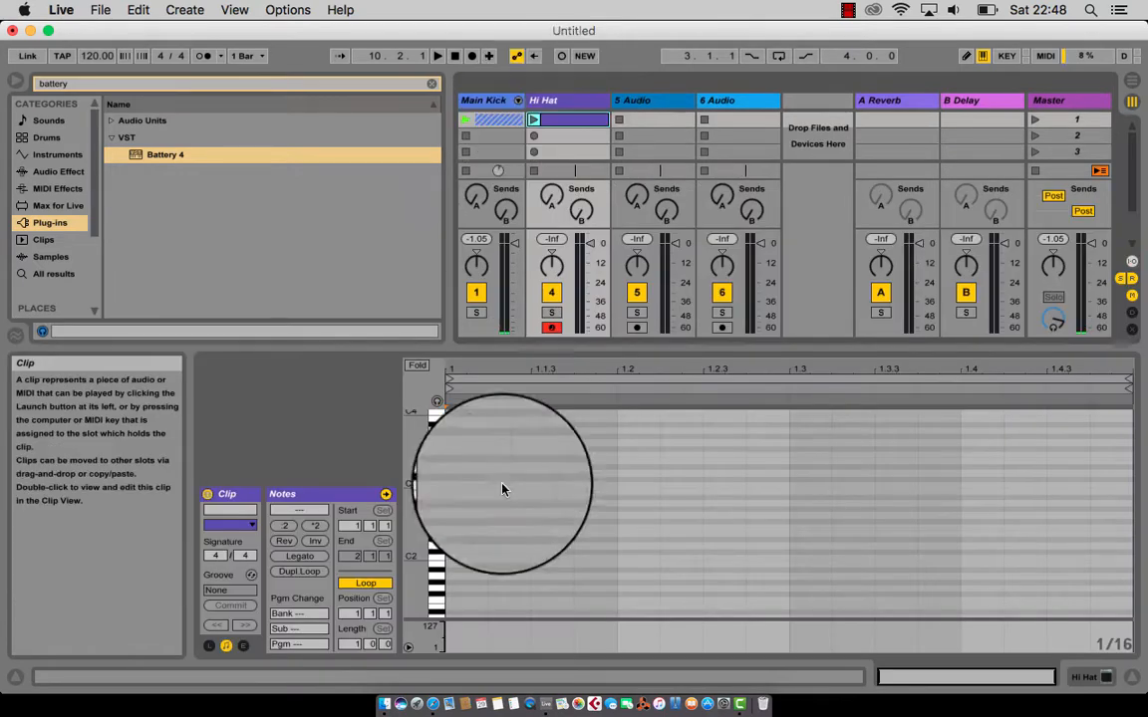
Set the Hi Hat clip's note grid to 1/8 and insert a C1 note at 1.1.3
scroll(440, 553, "down", 5)
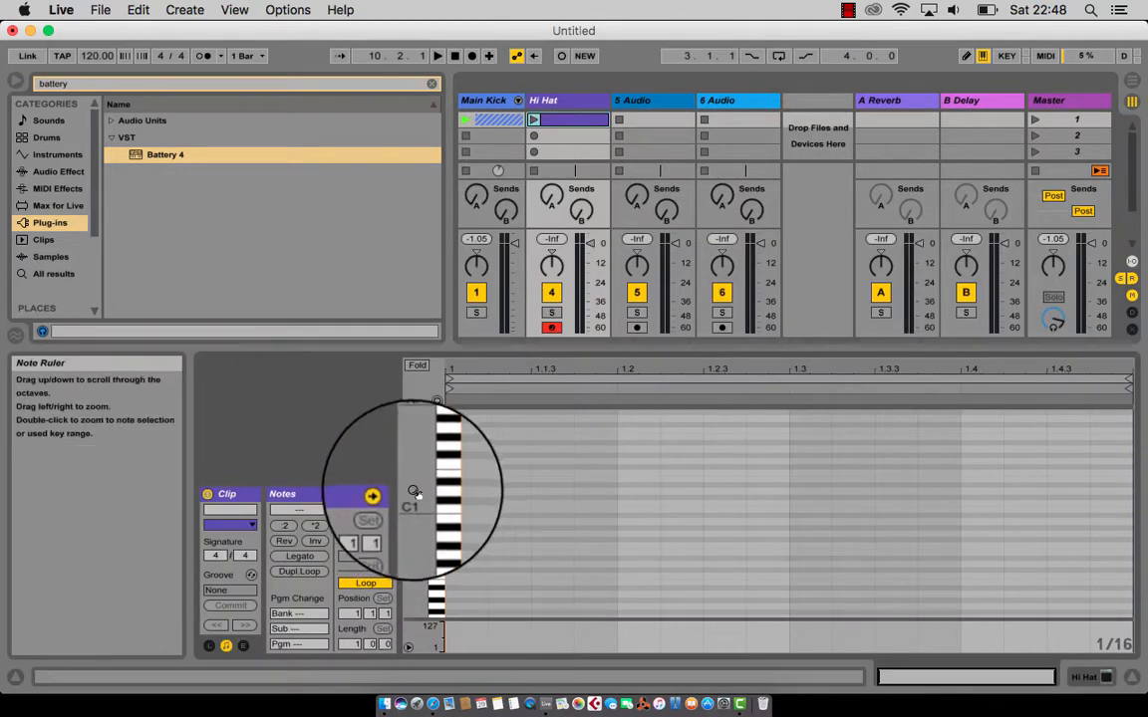
left_click_drag(415, 495, 428, 521)
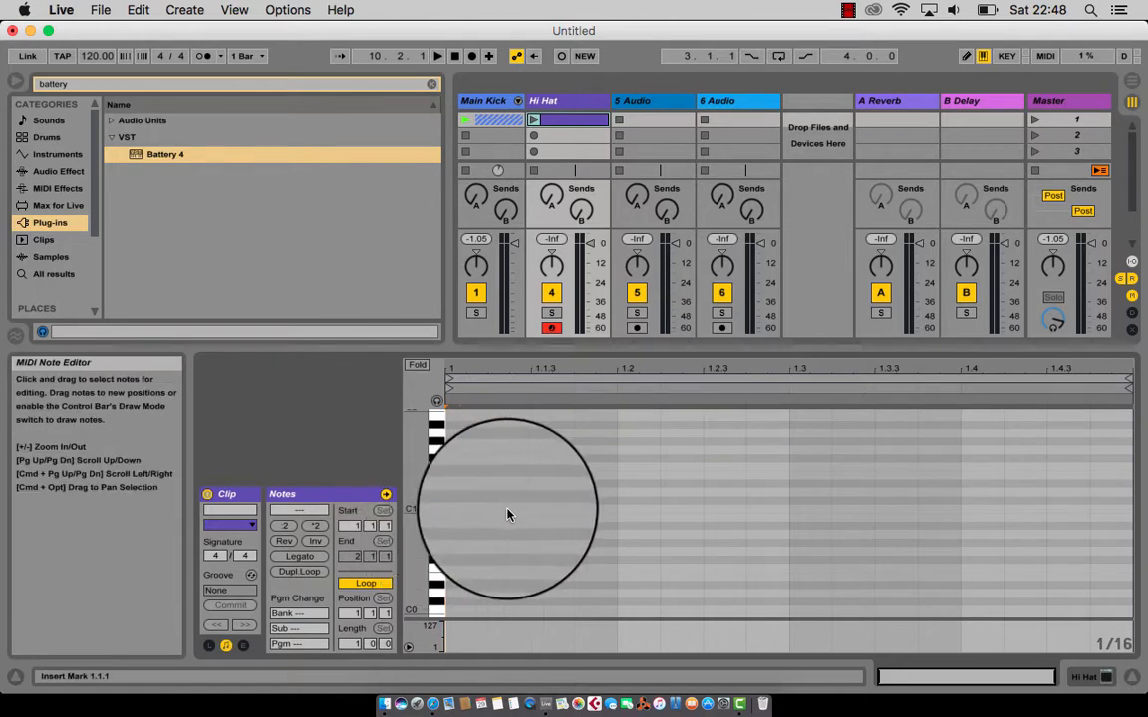
right_click(564, 492)
left_click(634, 416)
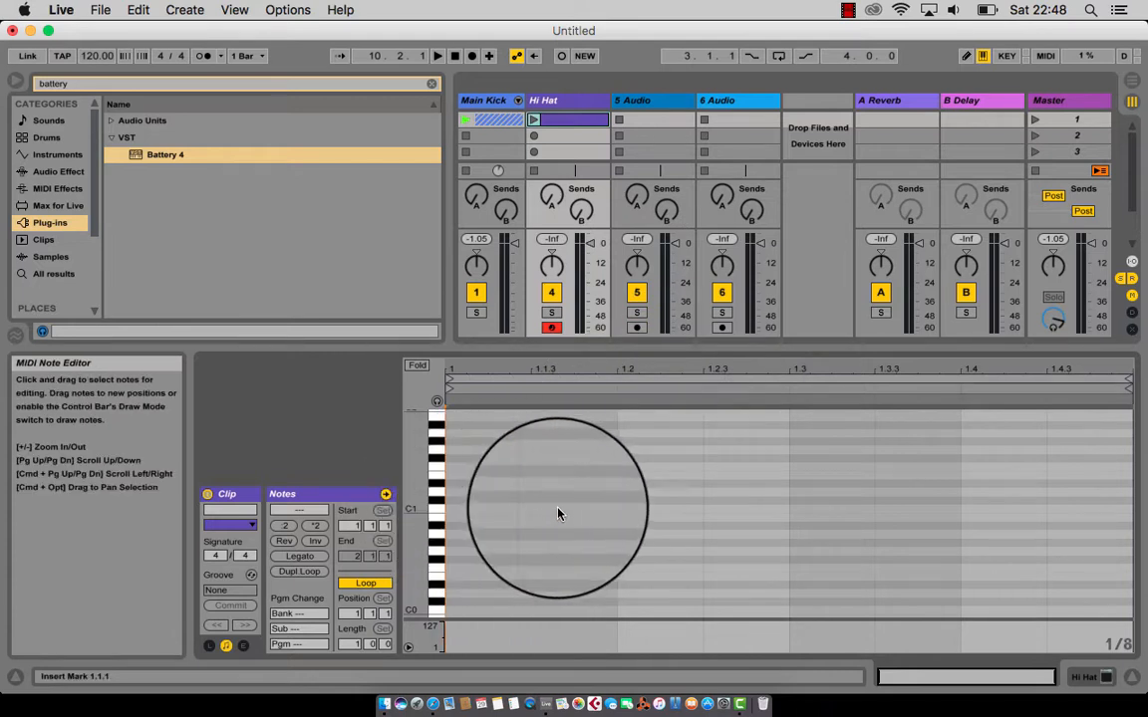
double_click(586, 509)
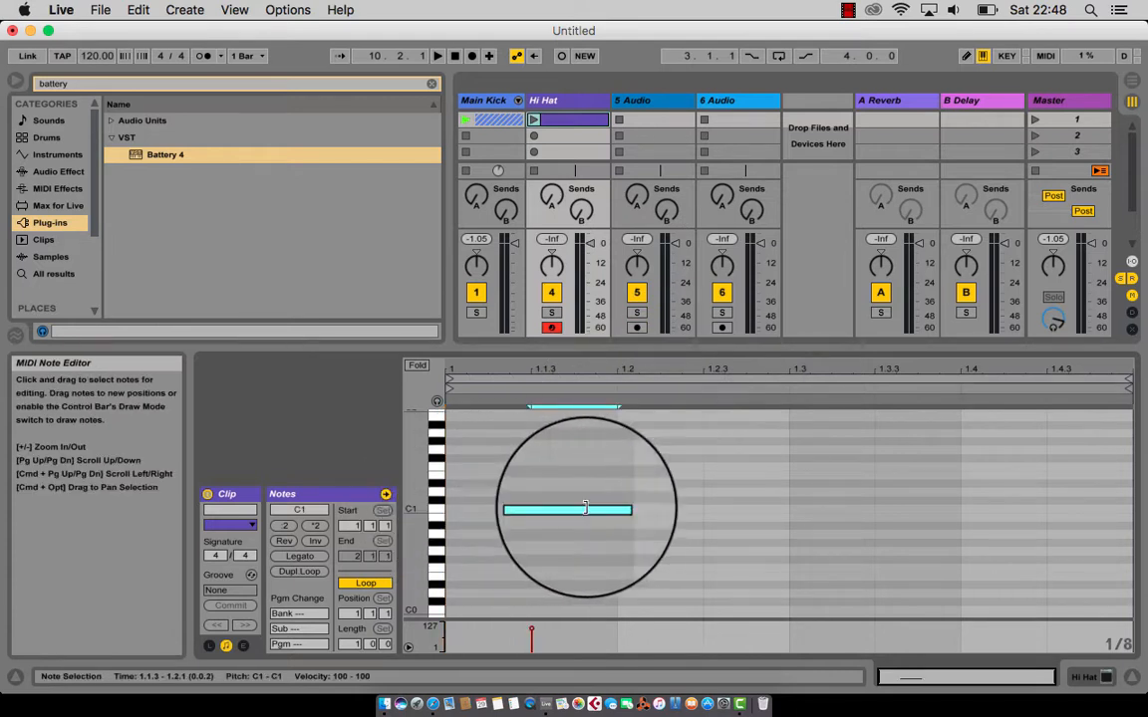
Insert further C1 eighth notes at 1.2.3, 1.3.3 and 1.4.3 in the Hi Hat clip
double_click(717, 510)
double_click(884, 510)
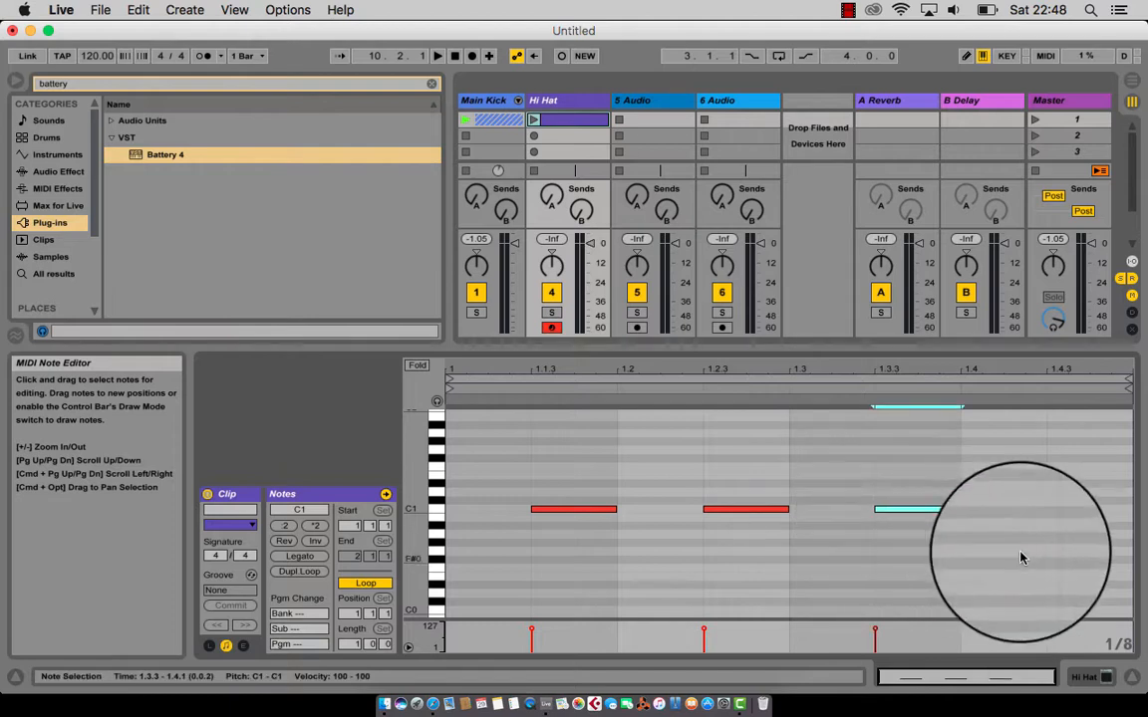
double_click(1060, 513)
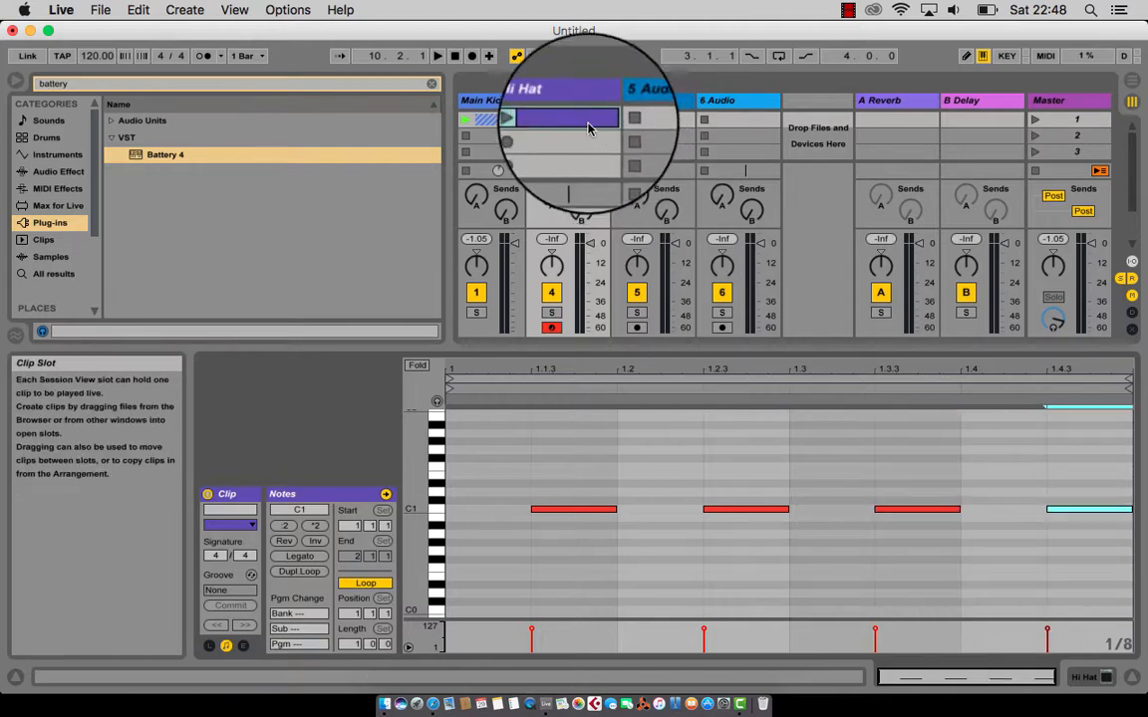
Load the Hihat Closed sample ClosedHH 5 bit b into cell A1 of the Hi Hat track's Battery 4 and close its window
double_click(538, 99)
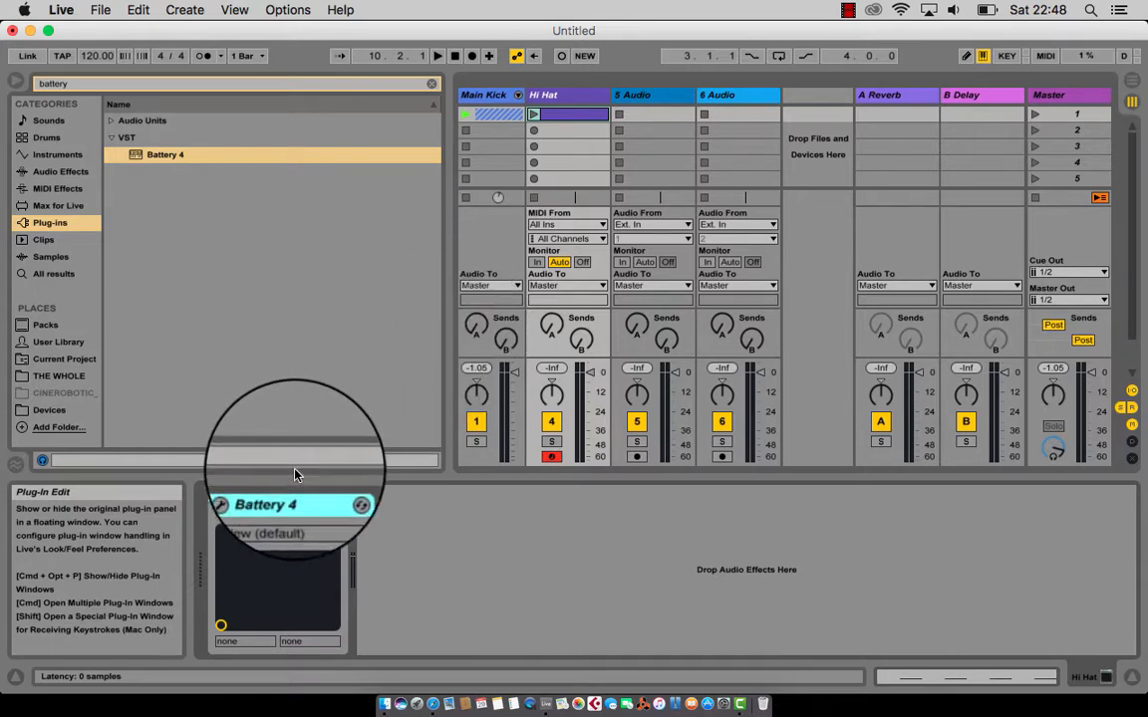
left_click(245, 493)
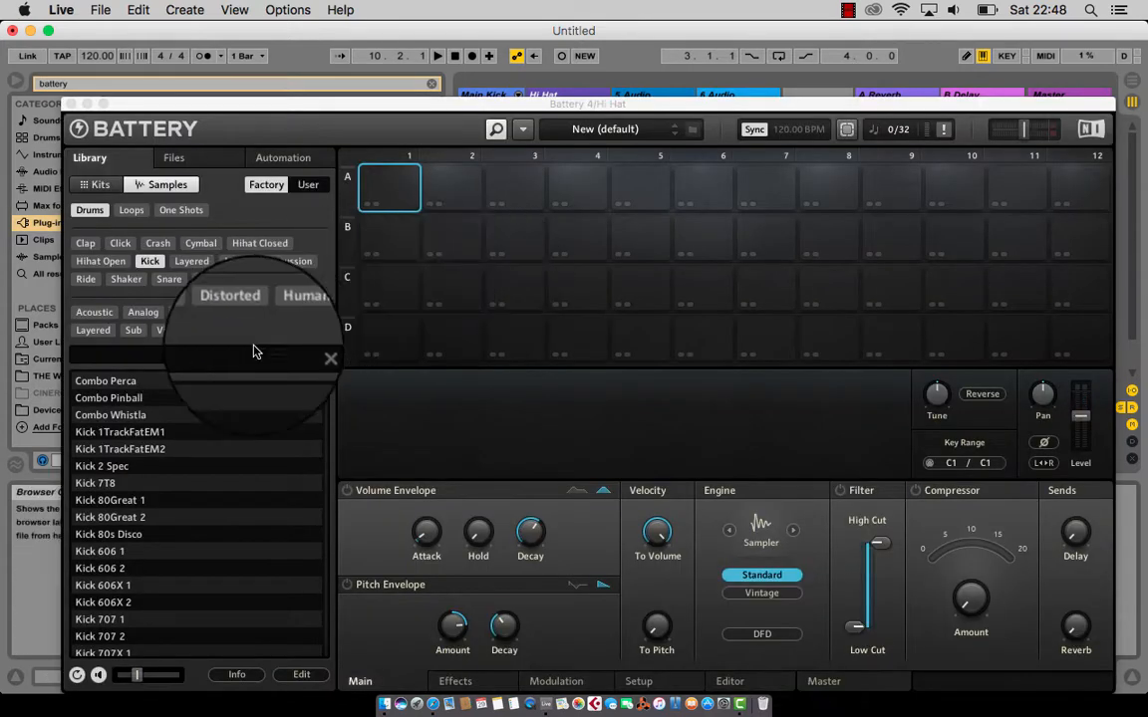
left_click(251, 249)
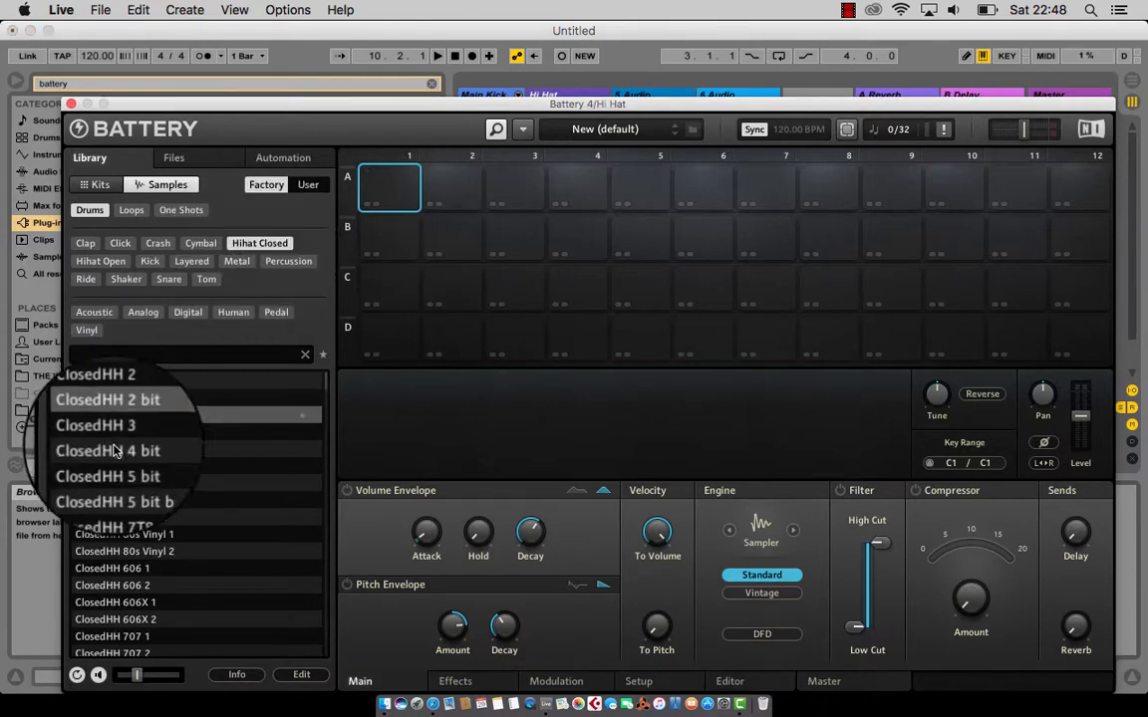
double_click(110, 449)
double_click(119, 498)
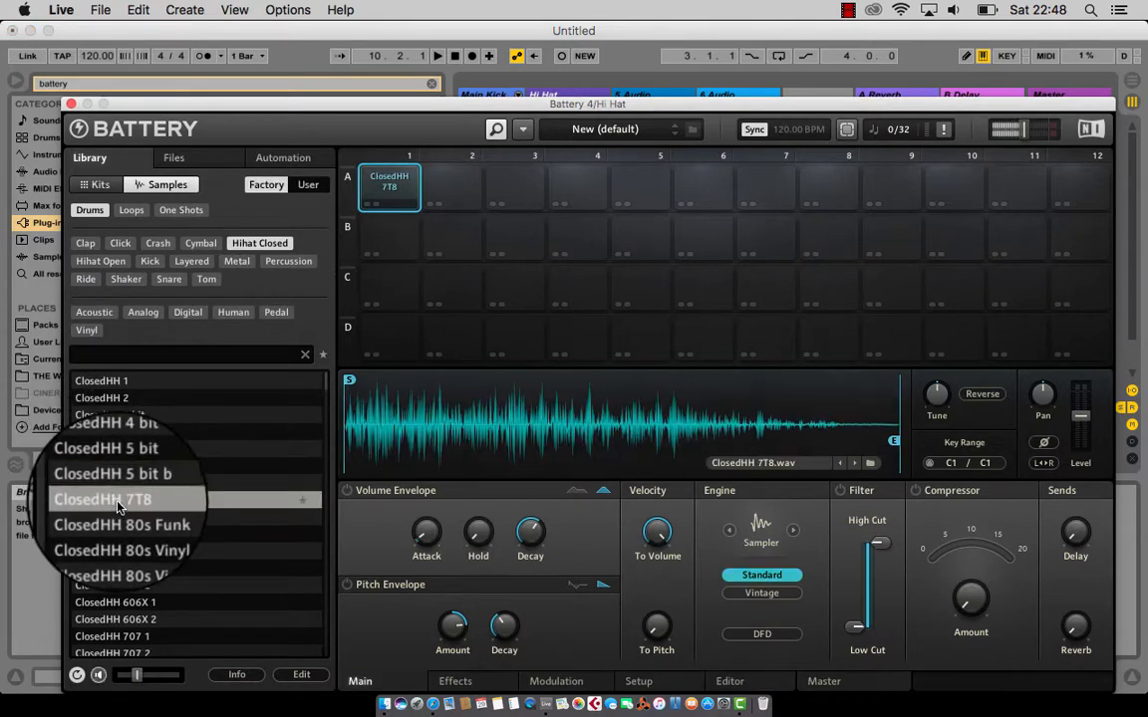
double_click(114, 483)
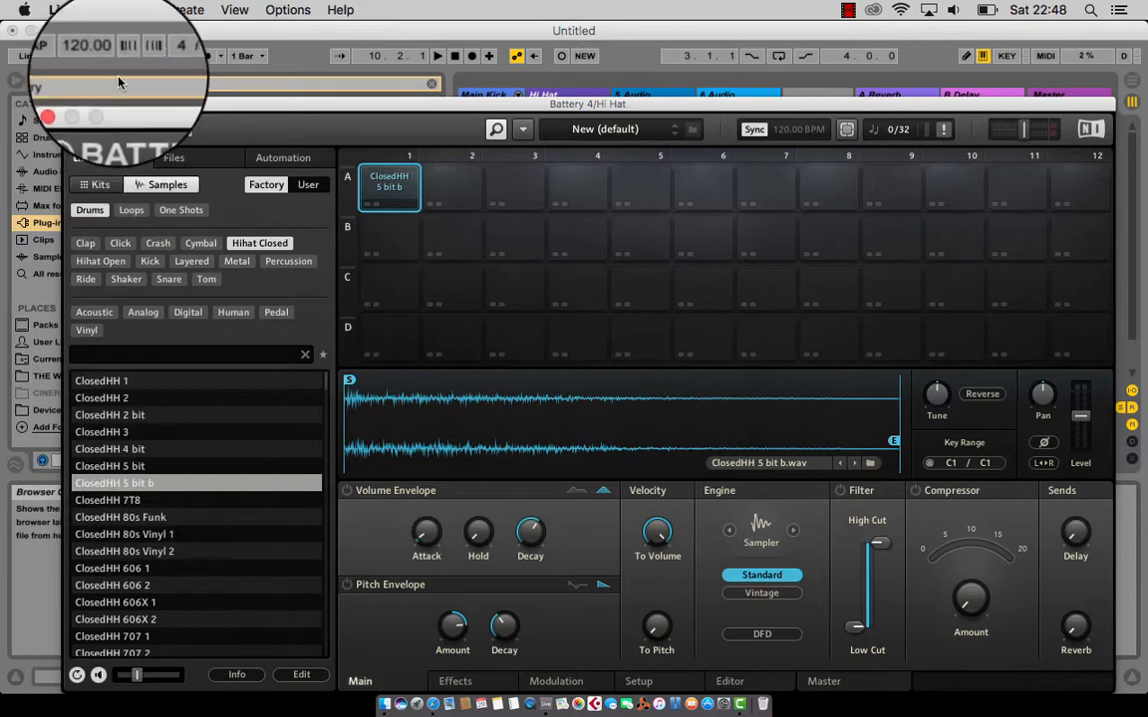
left_click(71, 103)
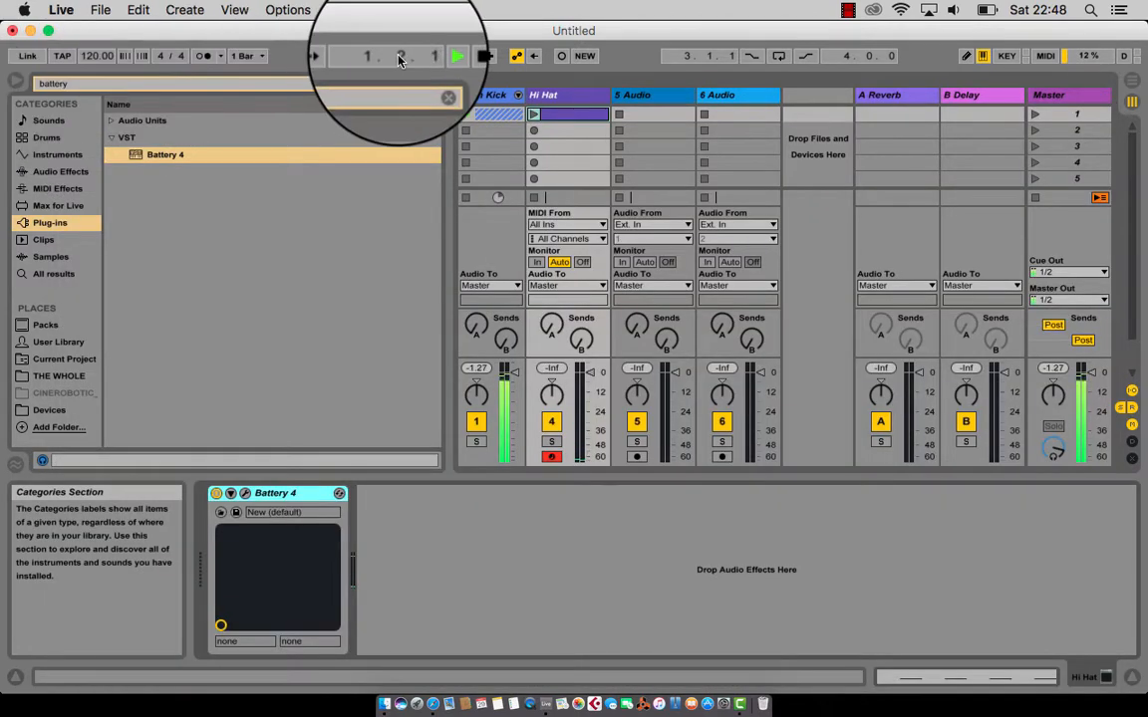
Launch the Hi Hat clip alongside the playing Main Kick group and raise the system volume
left_click(534, 130)
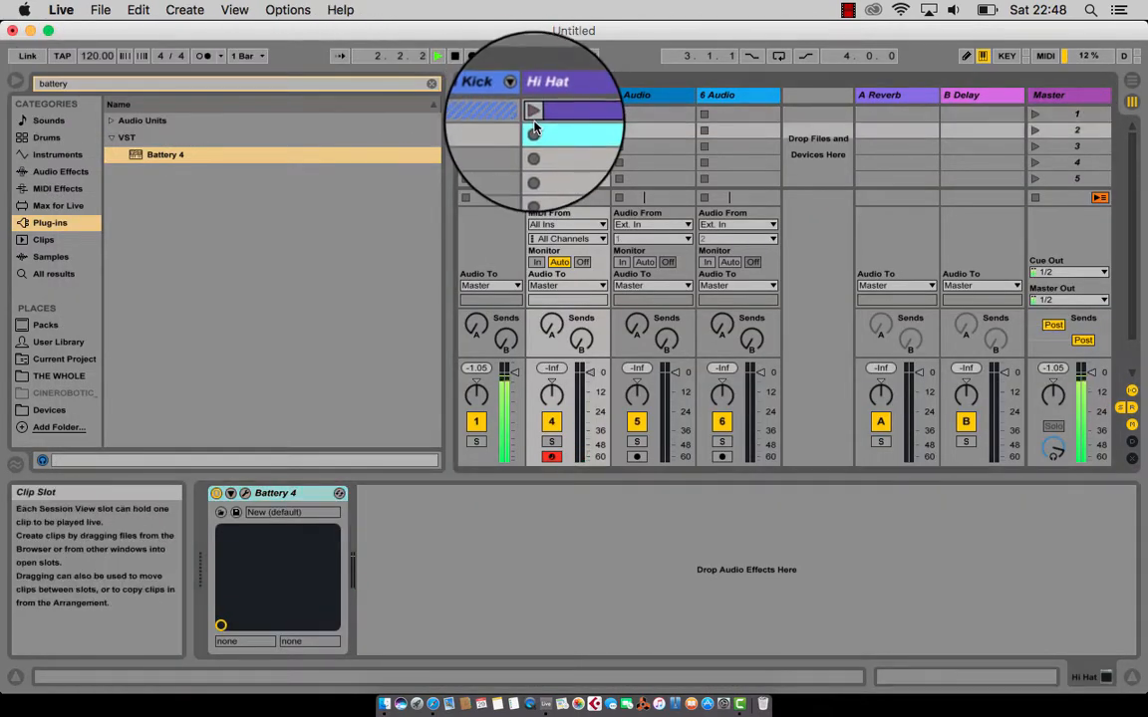
left_click(534, 114)
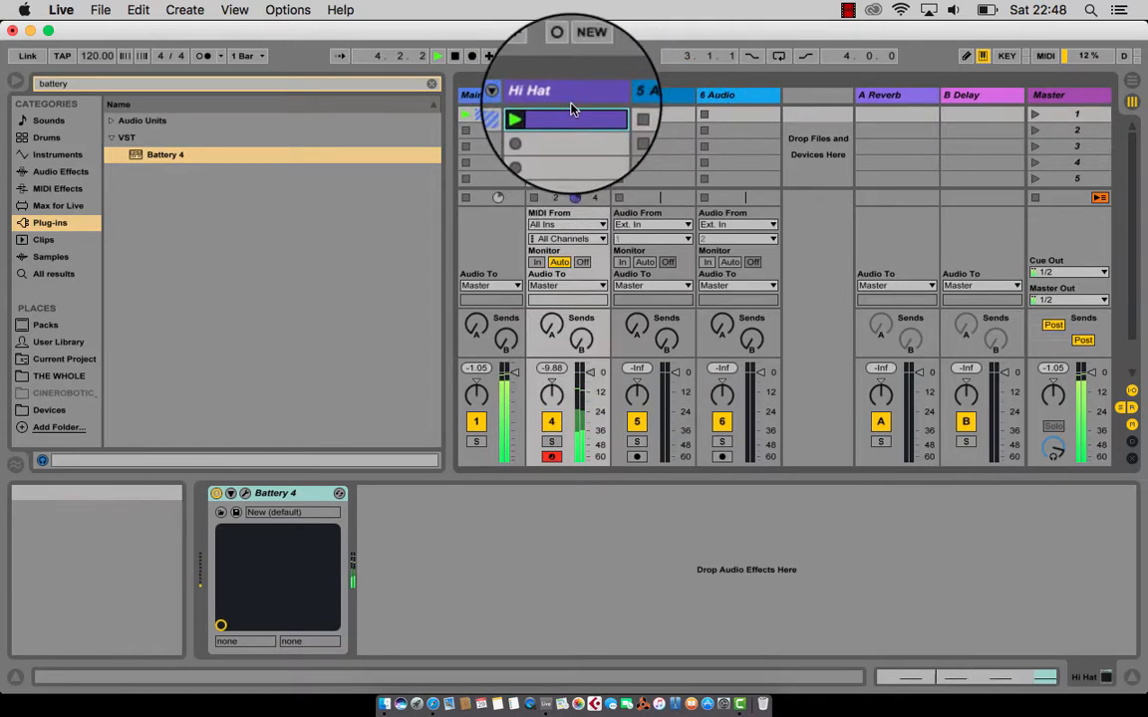
left_click(556, 95)
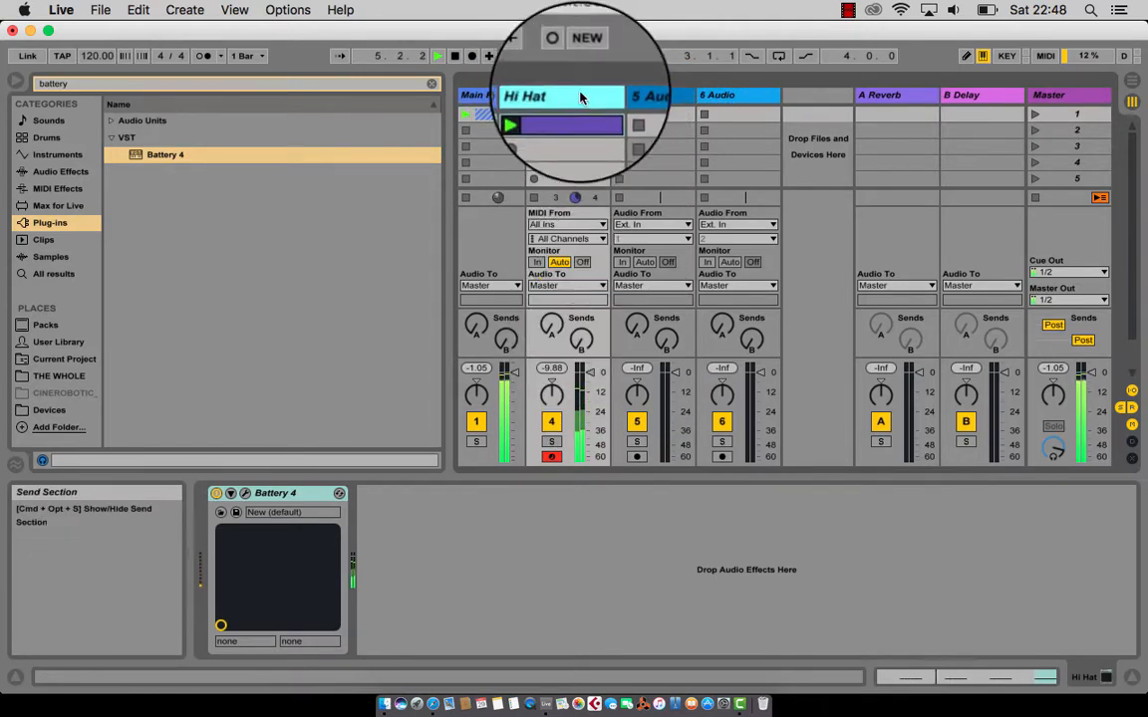
left_click(485, 103)
key("XF86AudioRaiseVolume")
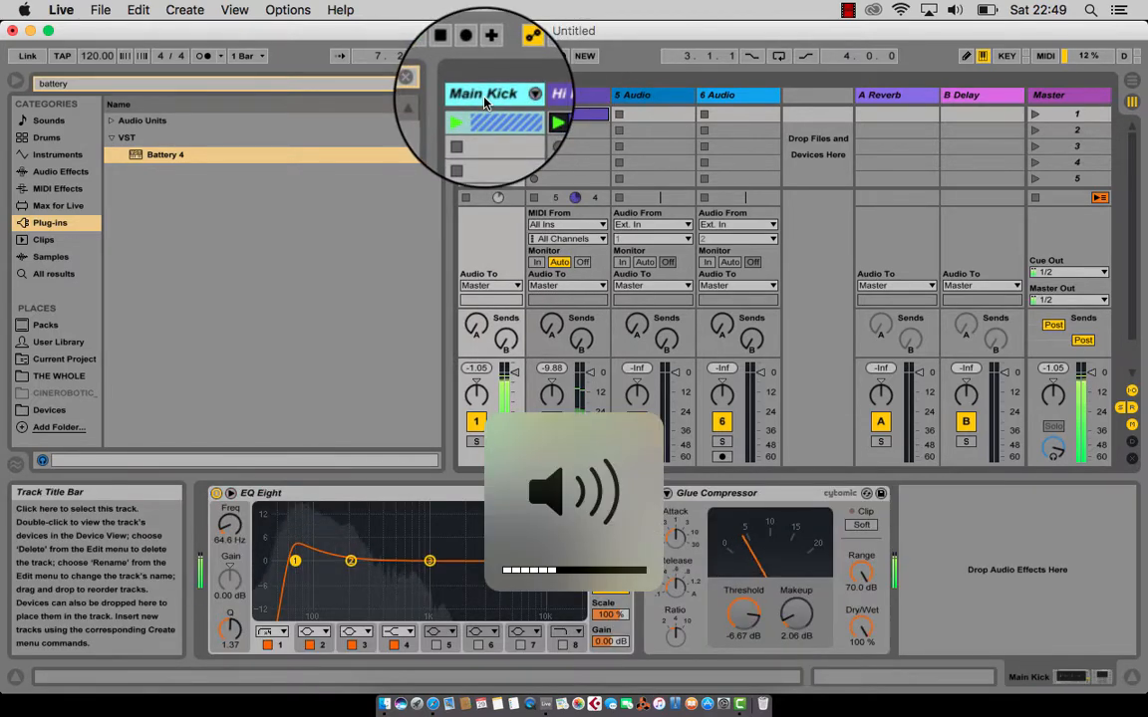
key("XF86AudioRaiseVolume")
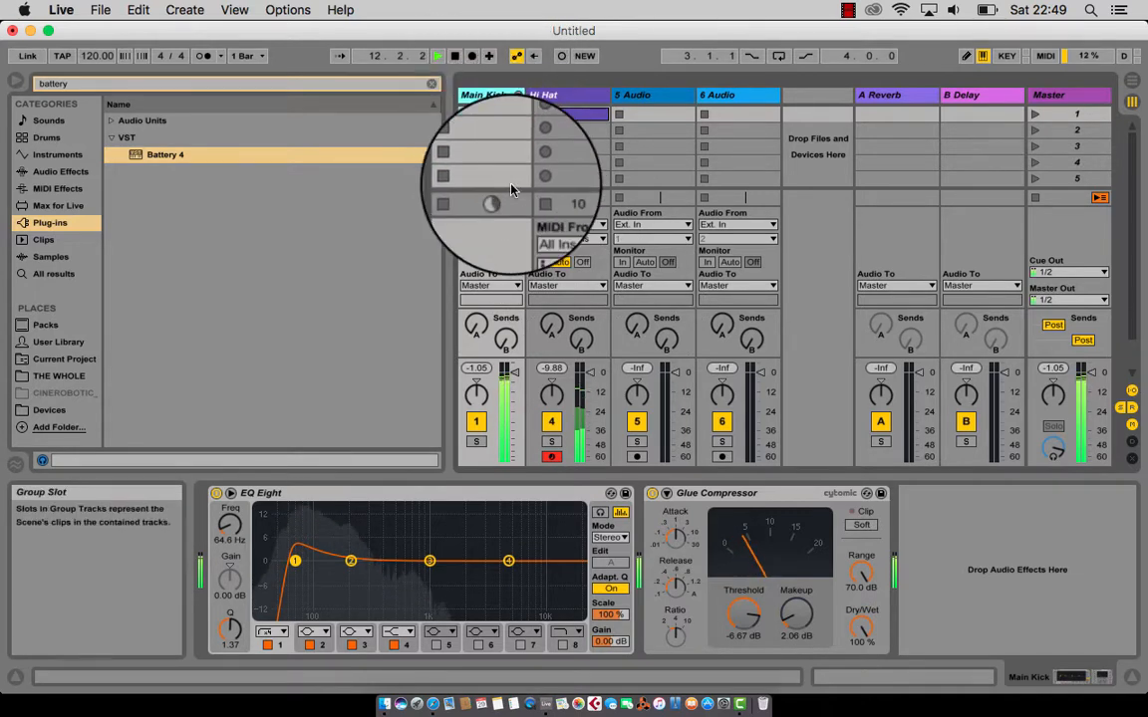
Clear the browser search and add the Filter Delay audio effect after Battery 4 on the Hi Hat track
left_click(571, 97)
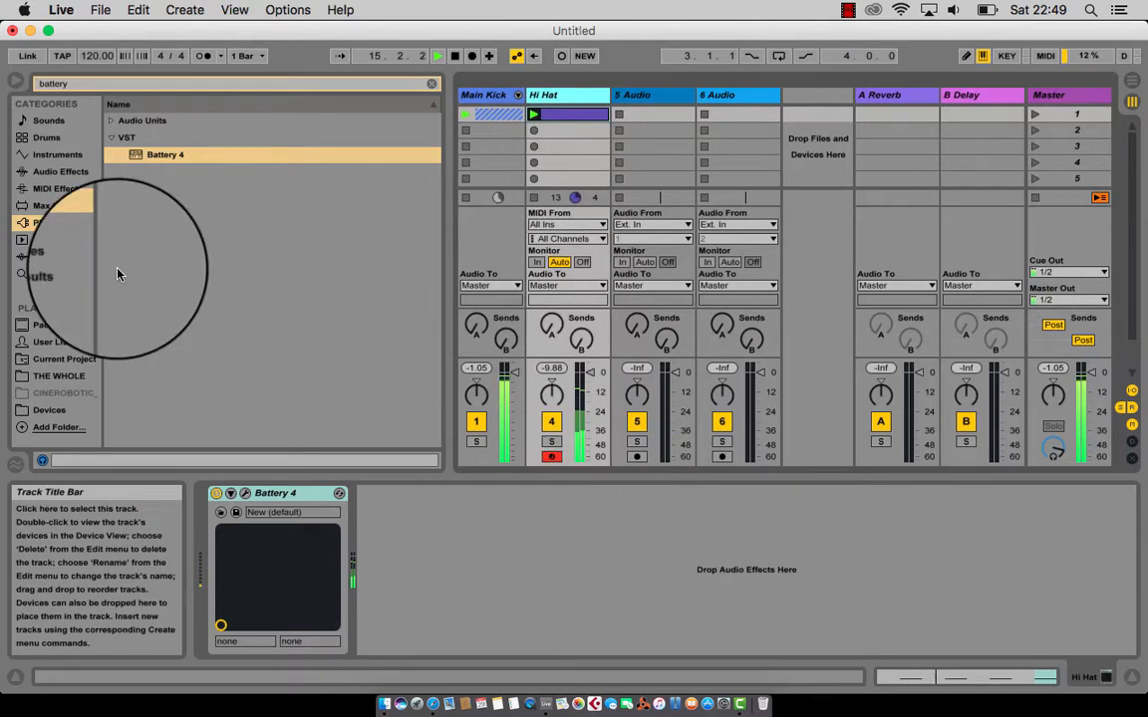
left_click(44, 84)
key("BackSpace")
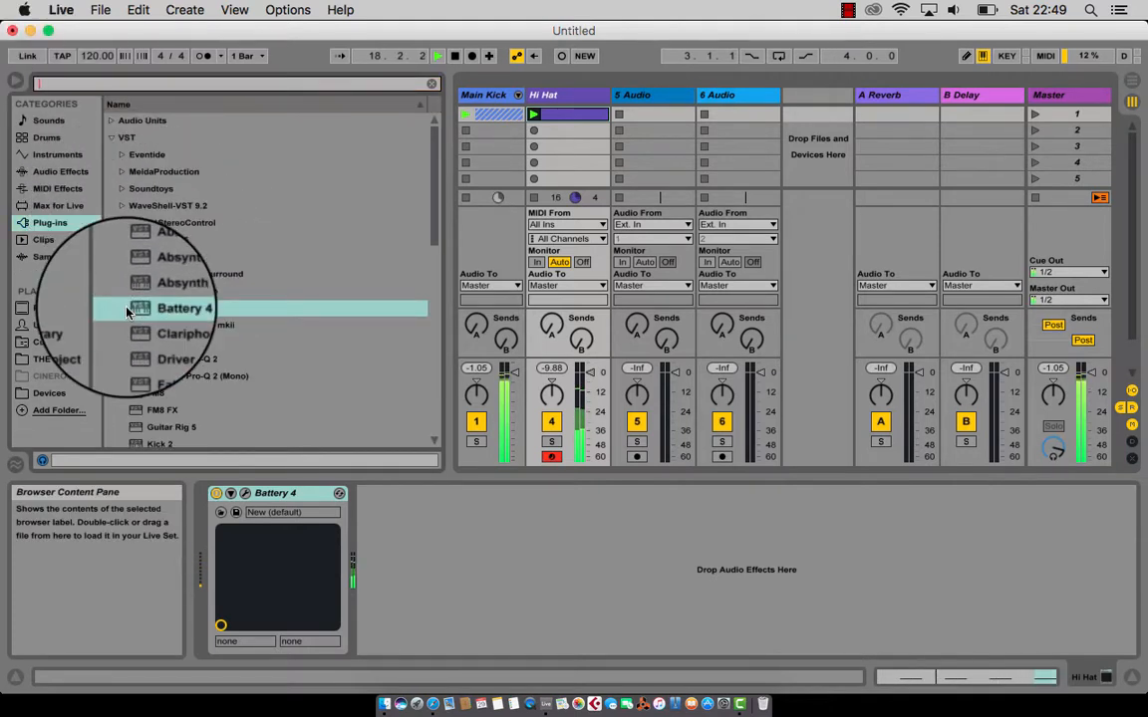
left_click(70, 174)
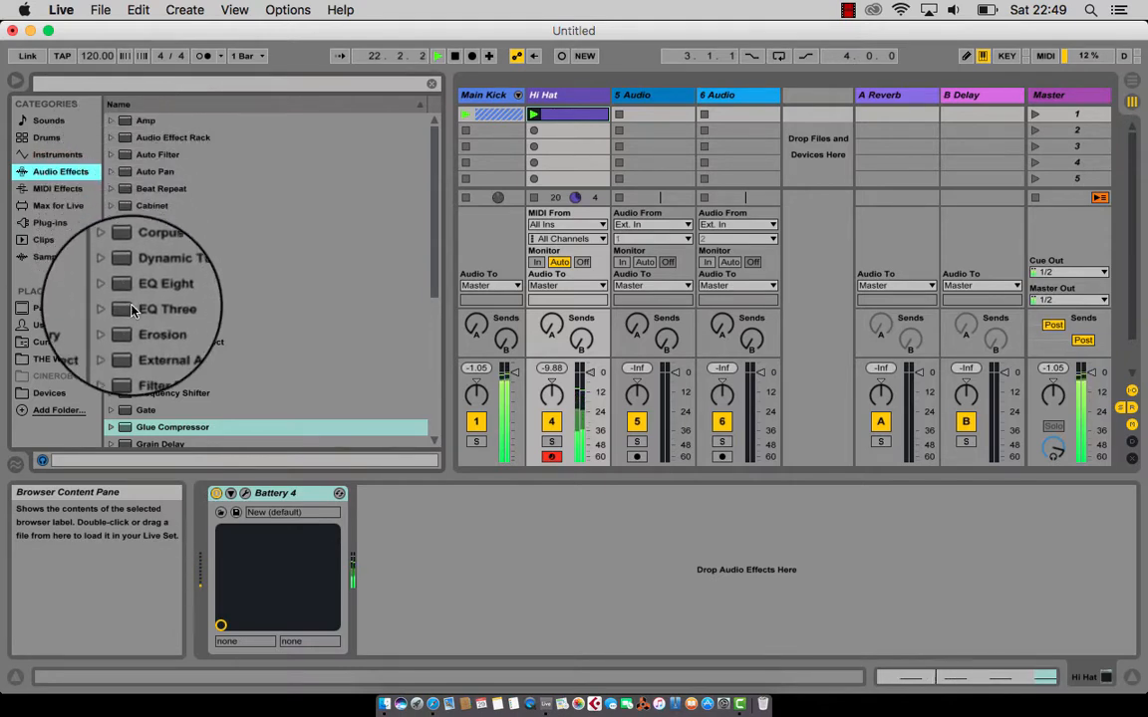
left_click(134, 359)
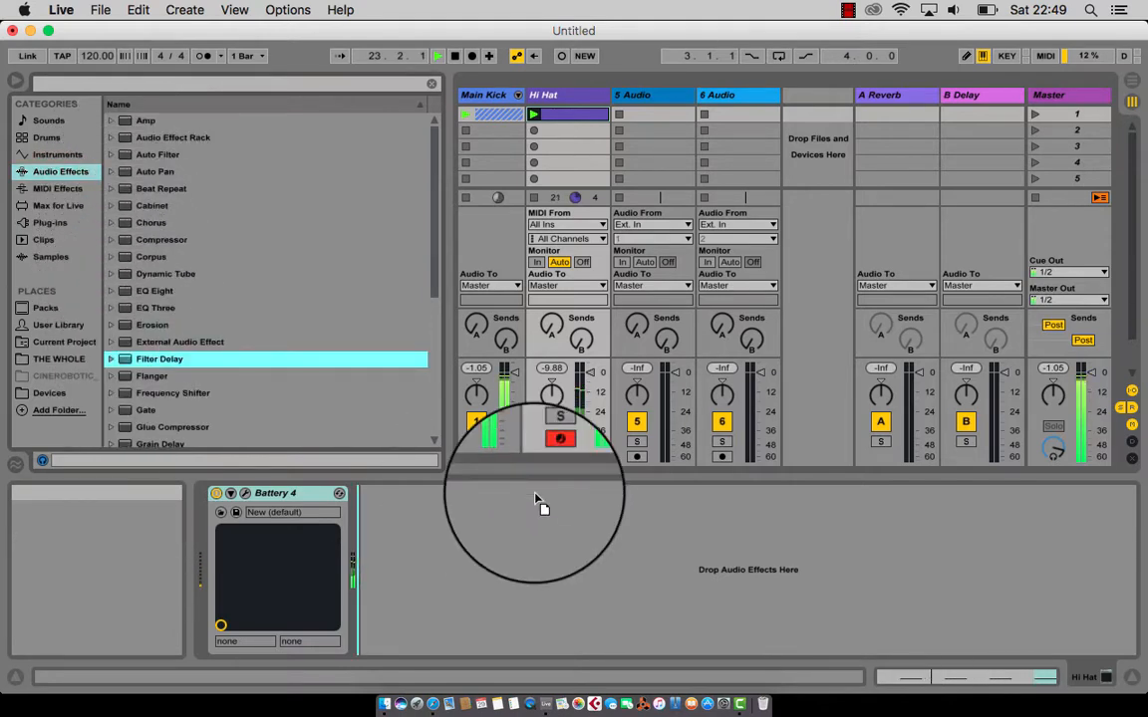
left_click_drag(557, 92, 479, 541)
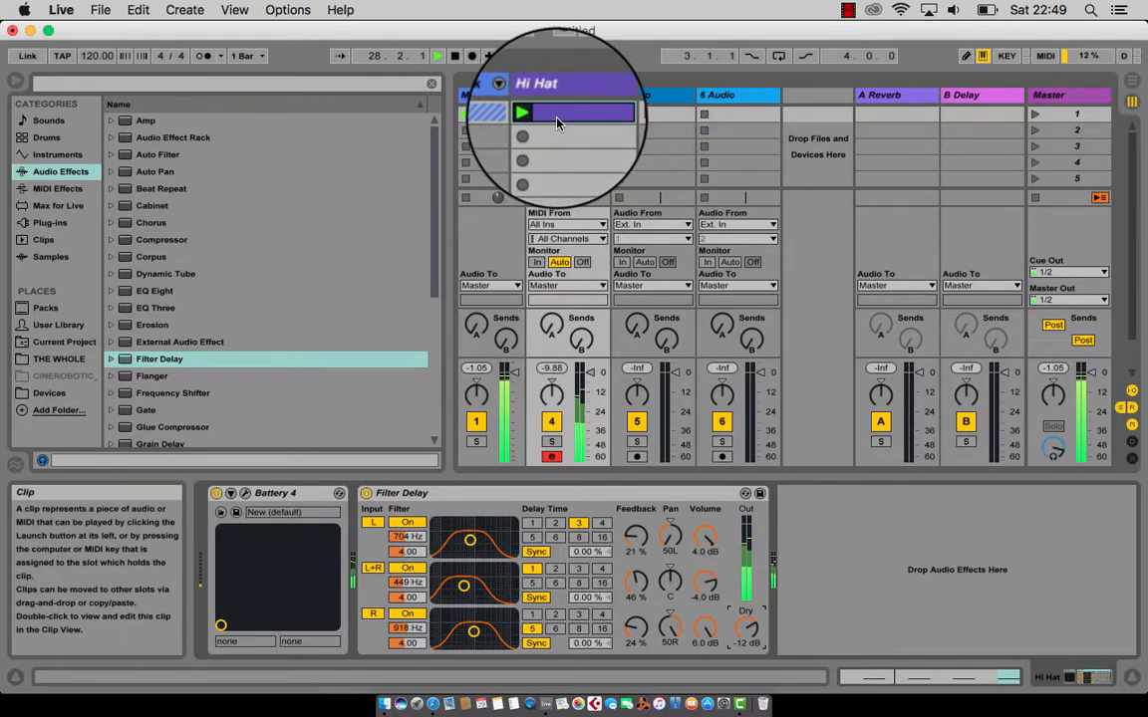
Place the Hi Hat clip's four selected C1 notes one semitone up at C#1 and launch the clip again
double_click(557, 123)
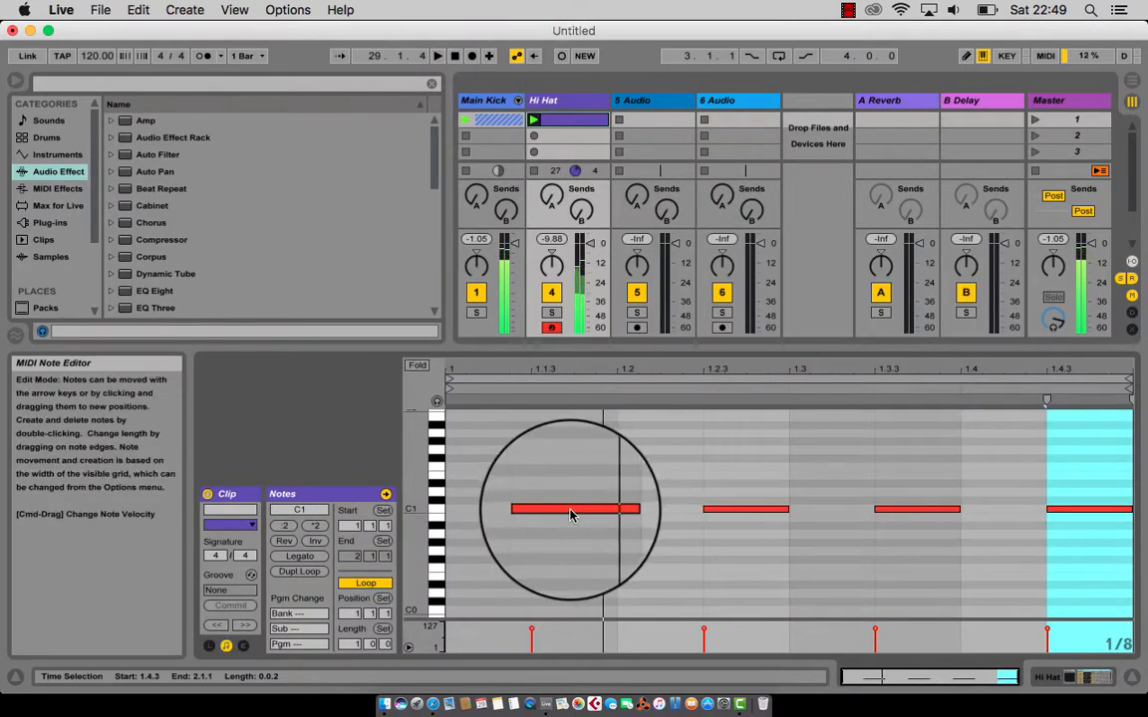
left_click_drag(542, 494, 1076, 528)
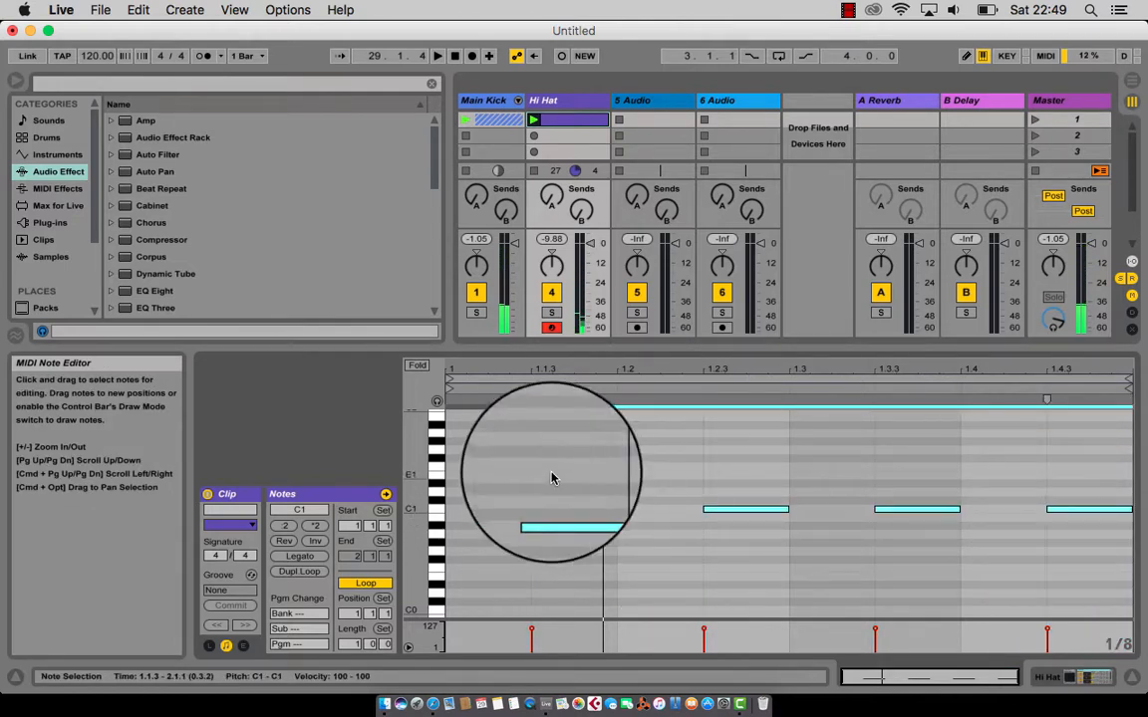
left_click(550, 512)
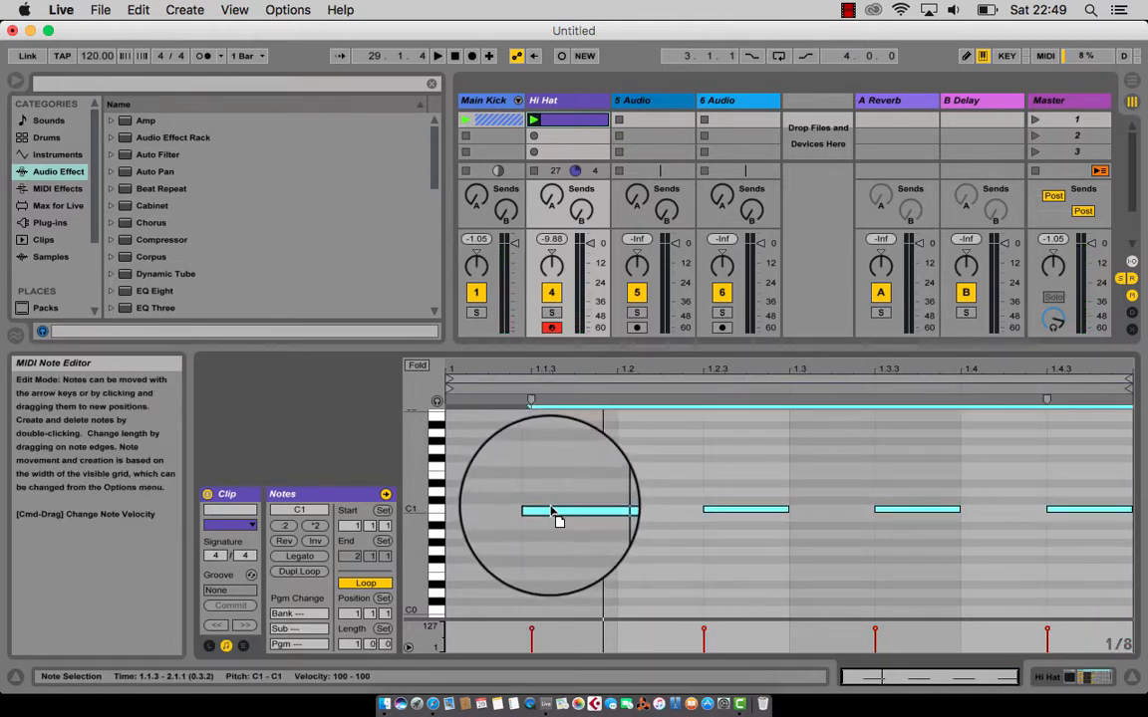
left_click_drag(549, 510, 550, 503)
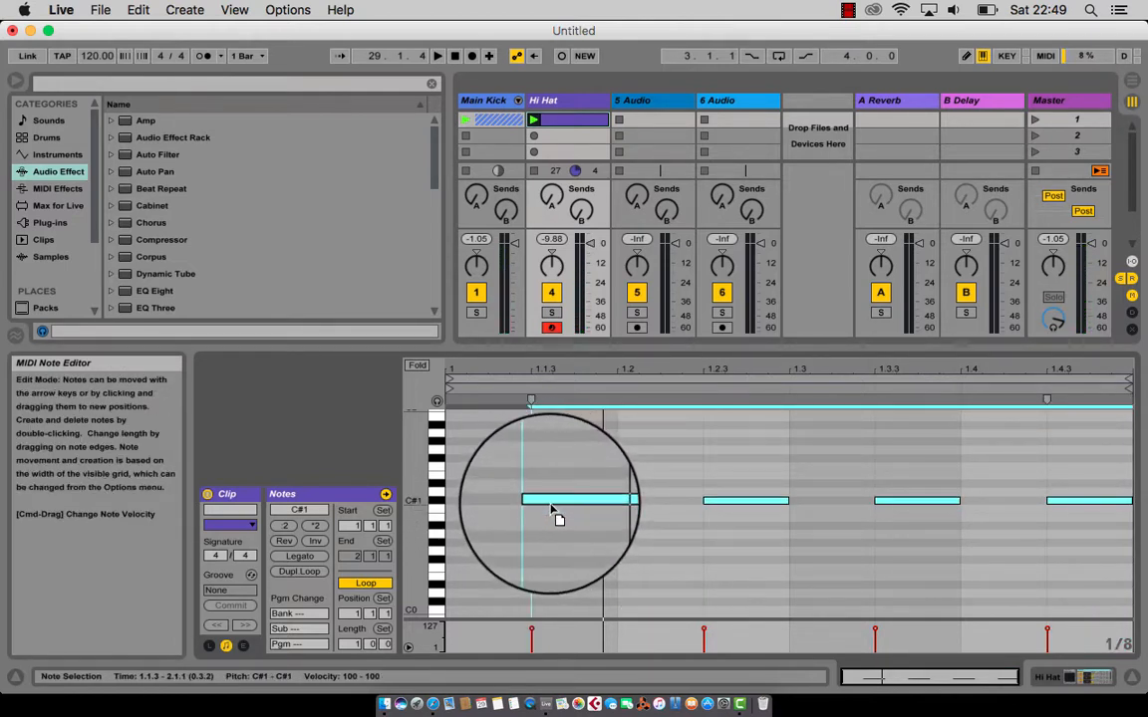
left_click(534, 120)
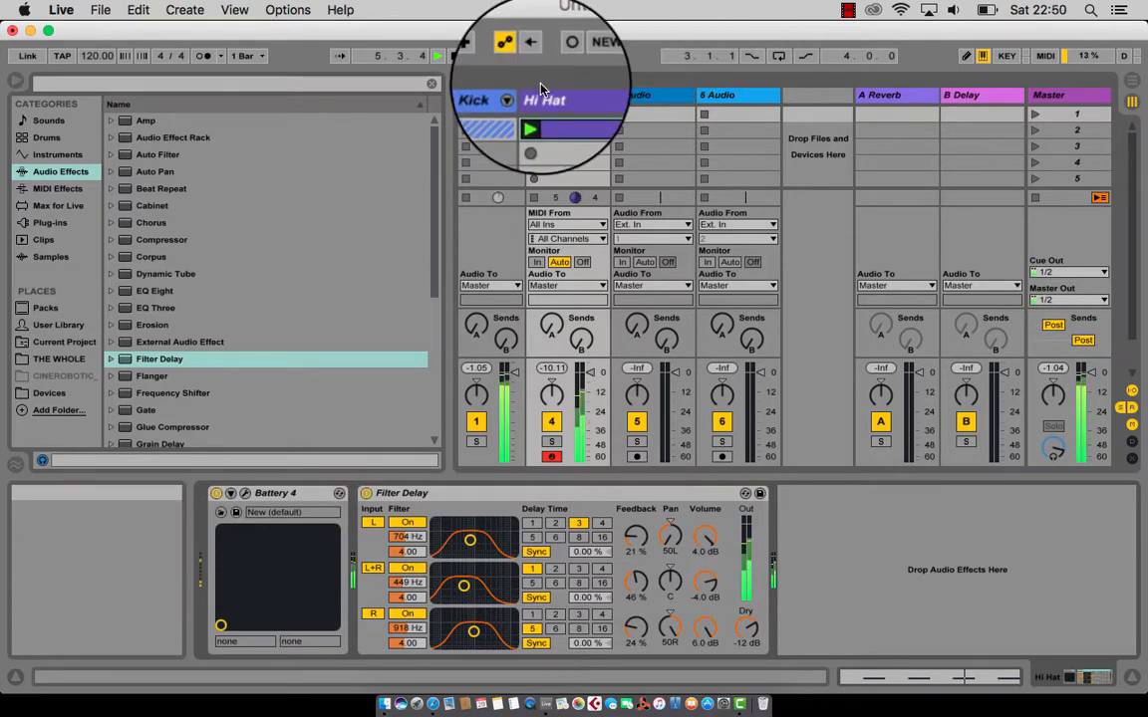
Route the empty cell A2 in the Hi Hat track's Battery 4 to the direct output St 3/4
left_click(245, 494)
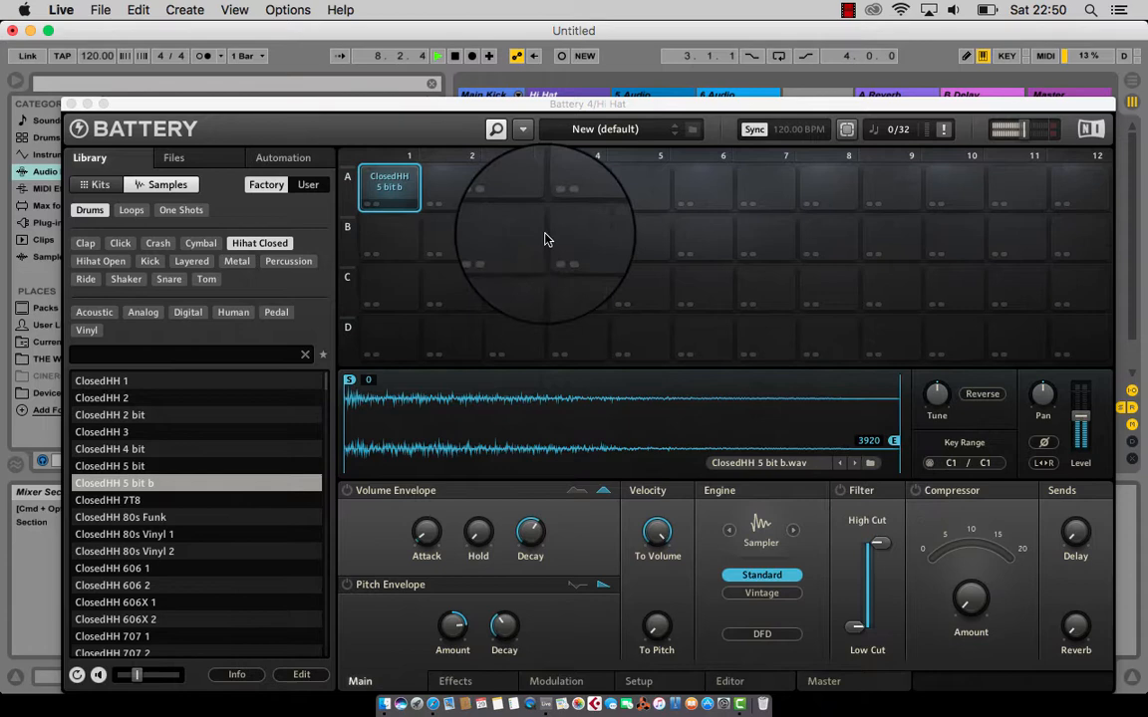
left_click(448, 186)
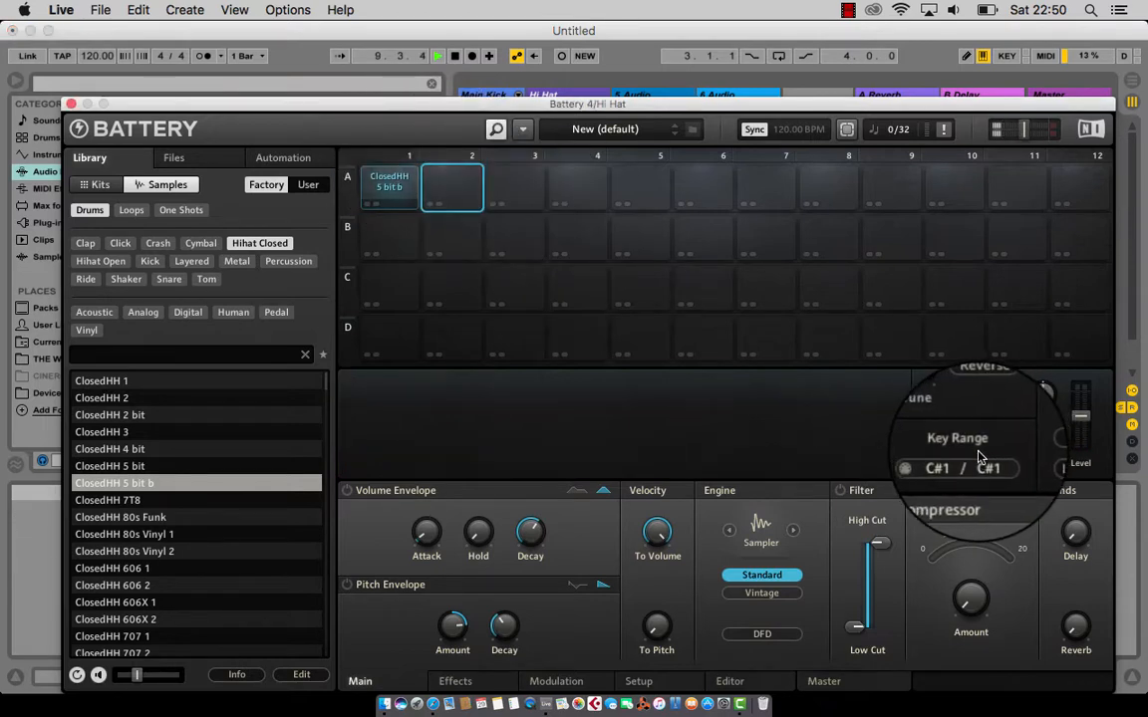
left_click(820, 683)
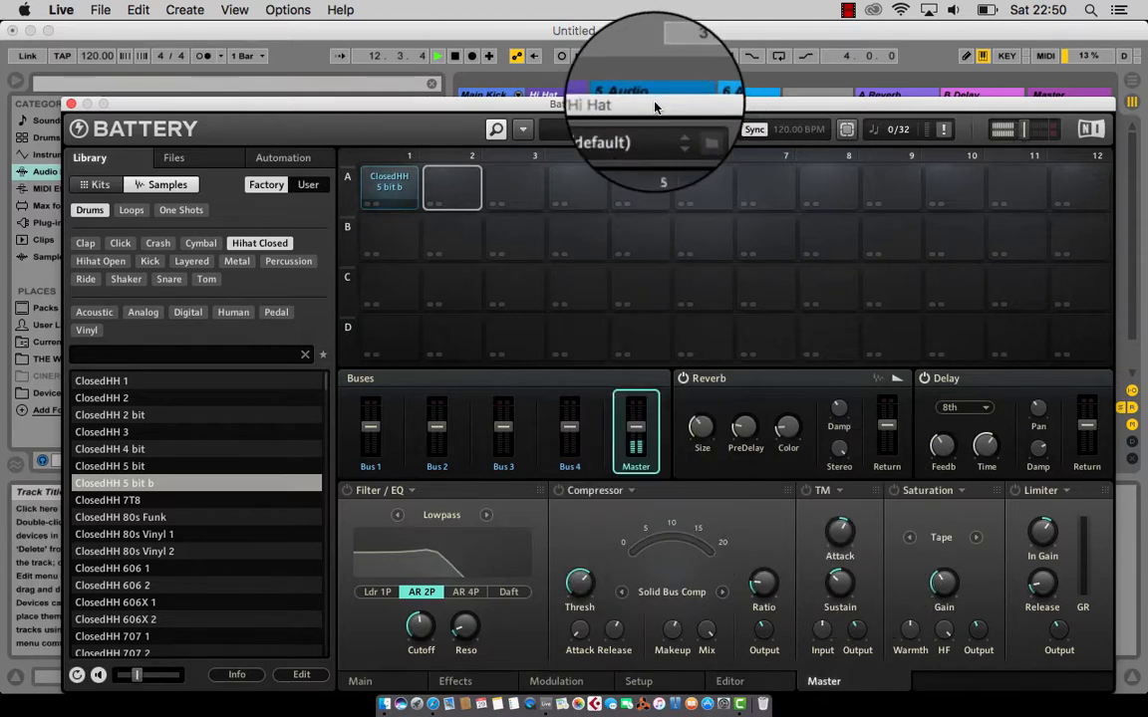
left_click_drag(659, 106, 654, 36)
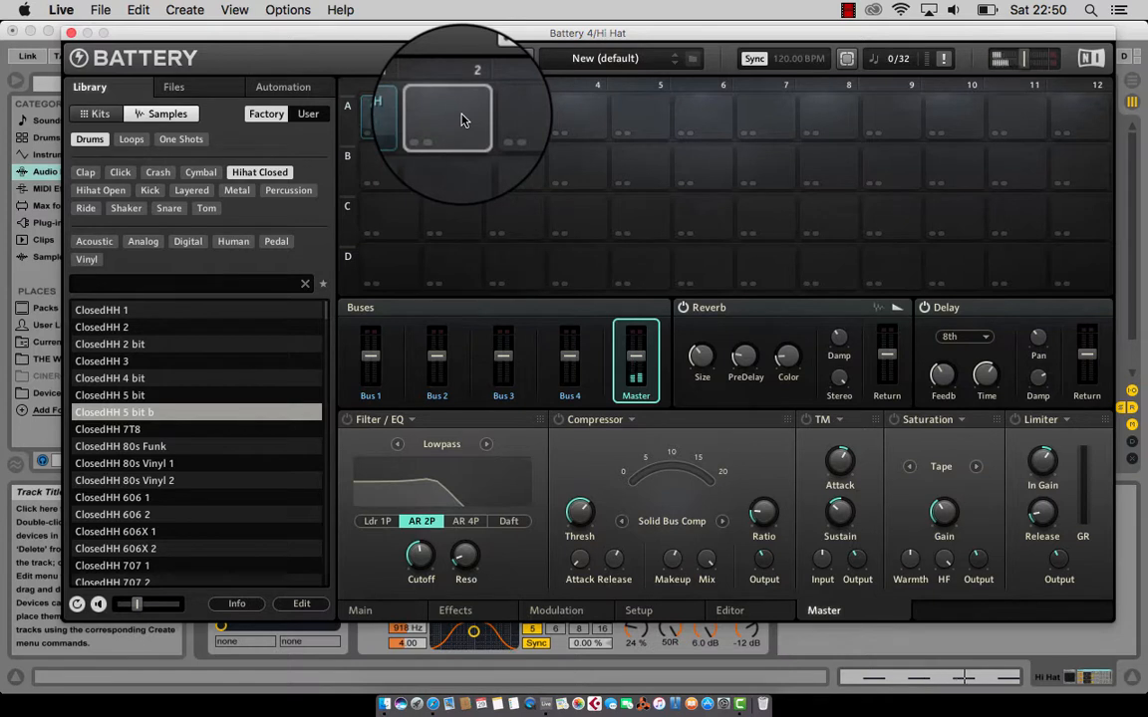
right_click(462, 119)
mouse_move(510, 323)
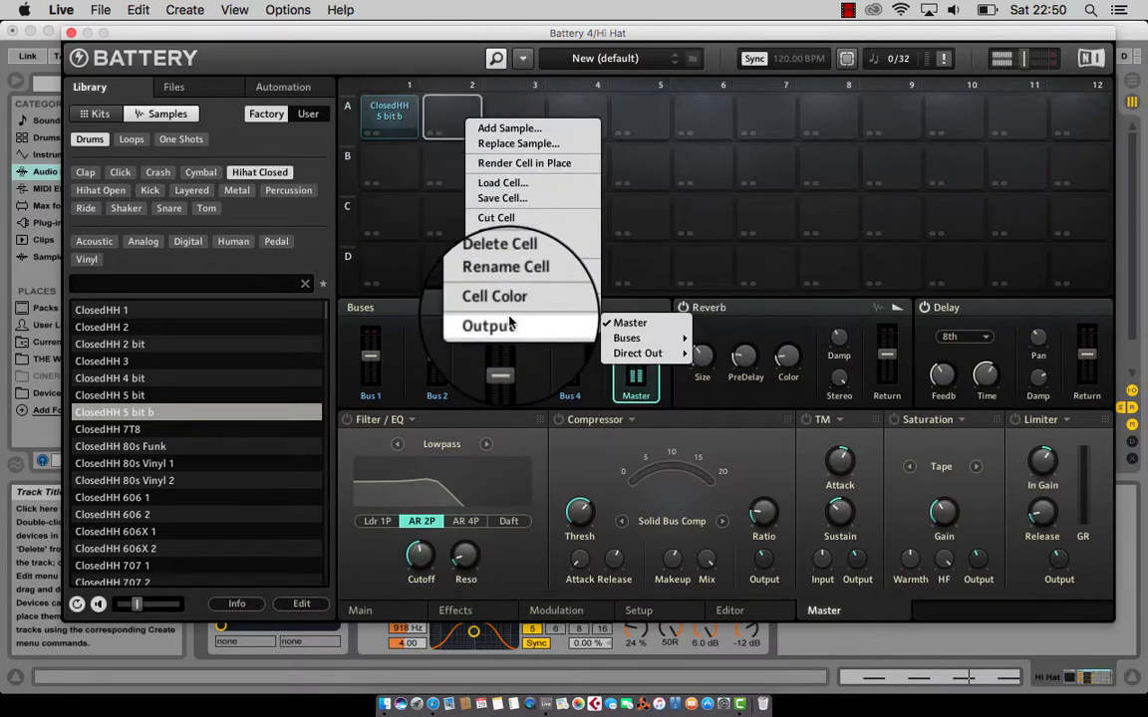
mouse_move(624, 351)
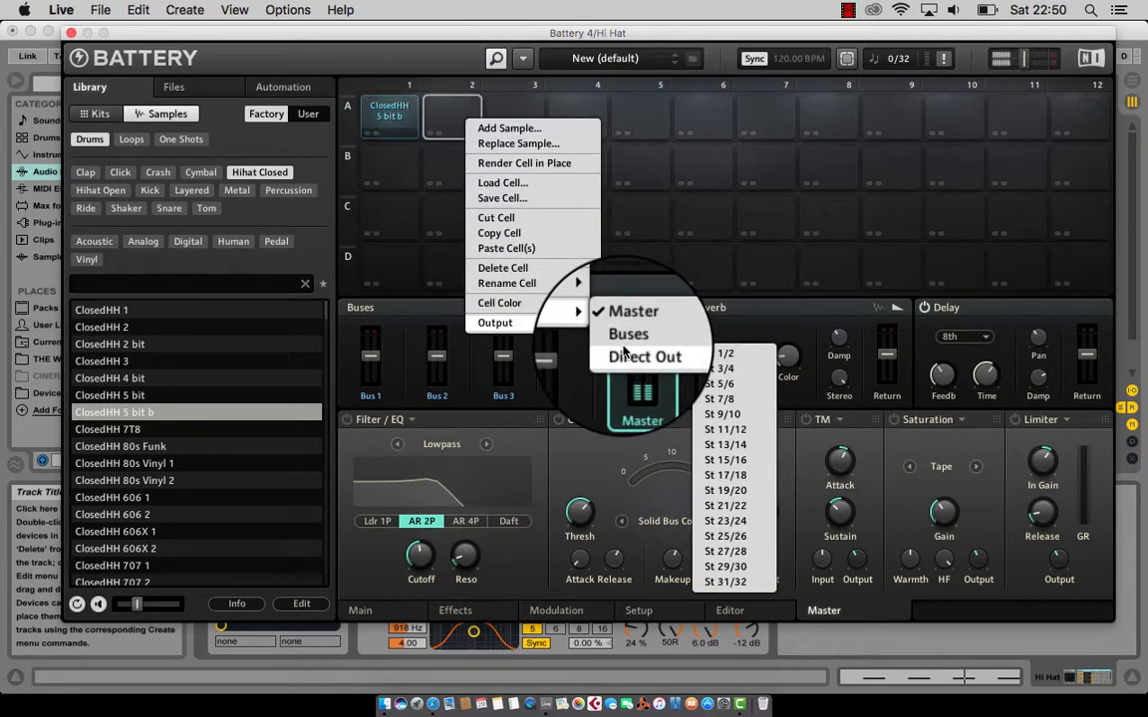
left_click(716, 369)
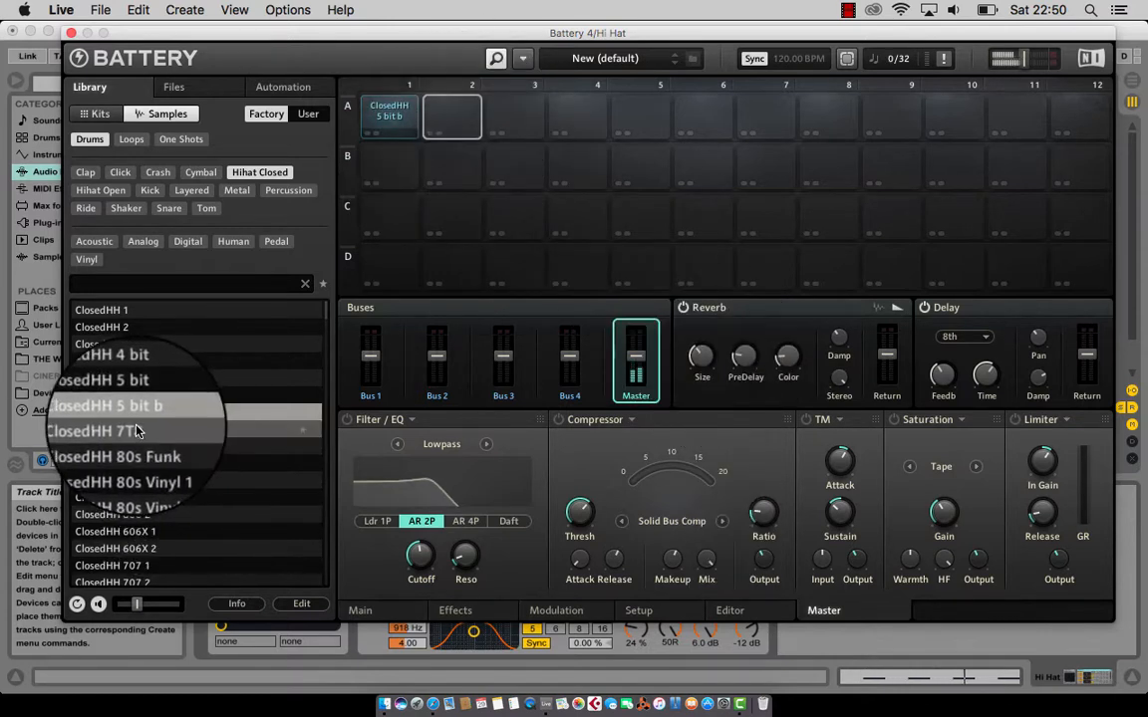
Filter Battery 4's samples by Shaker, load Cabasa Dracula 1 into cell A2 and close the plug-in window
left_click(132, 291)
type("saker")
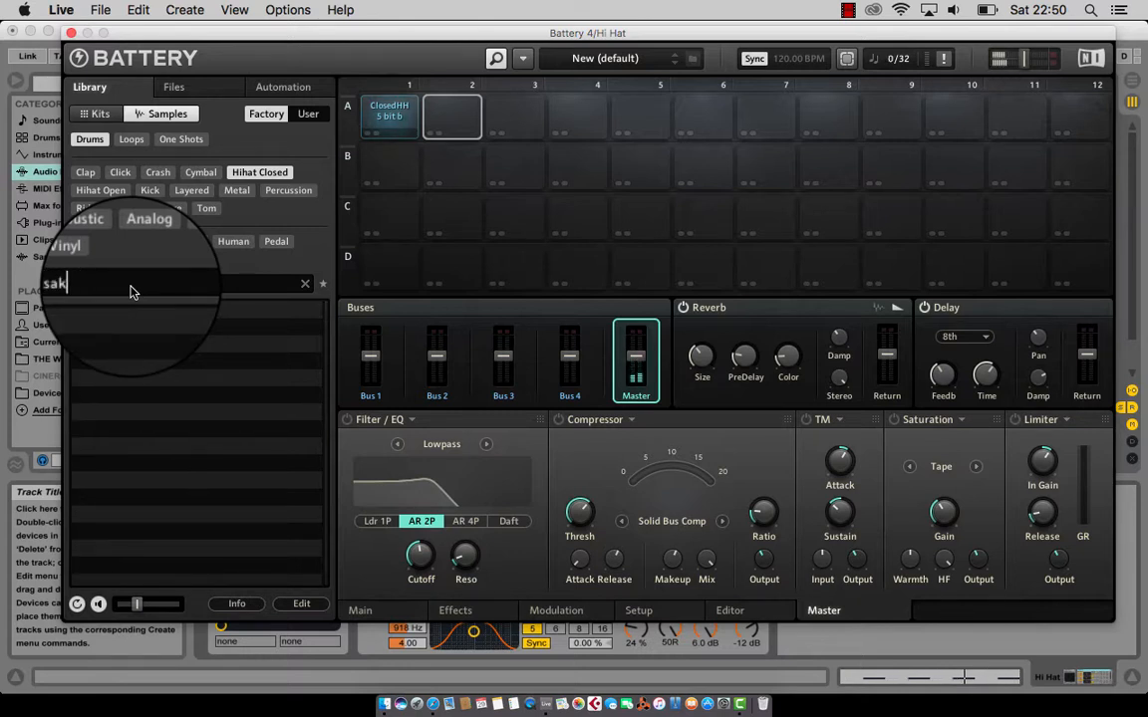
key("BackSpace")
type("sha")
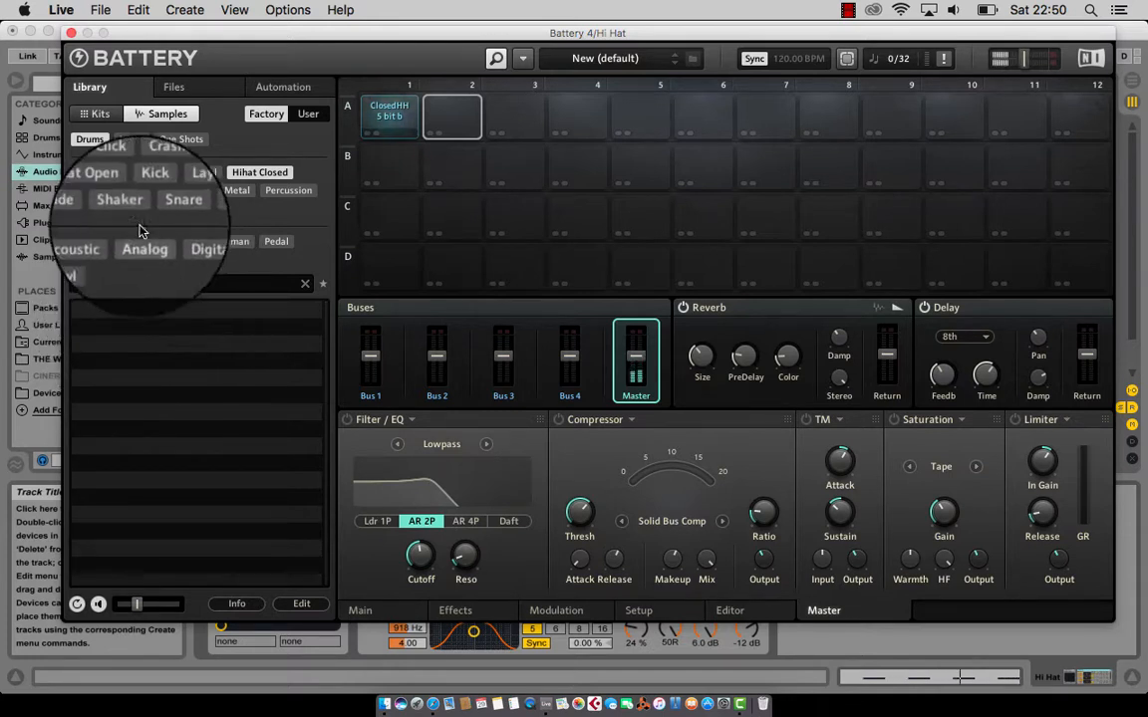
left_click(125, 208)
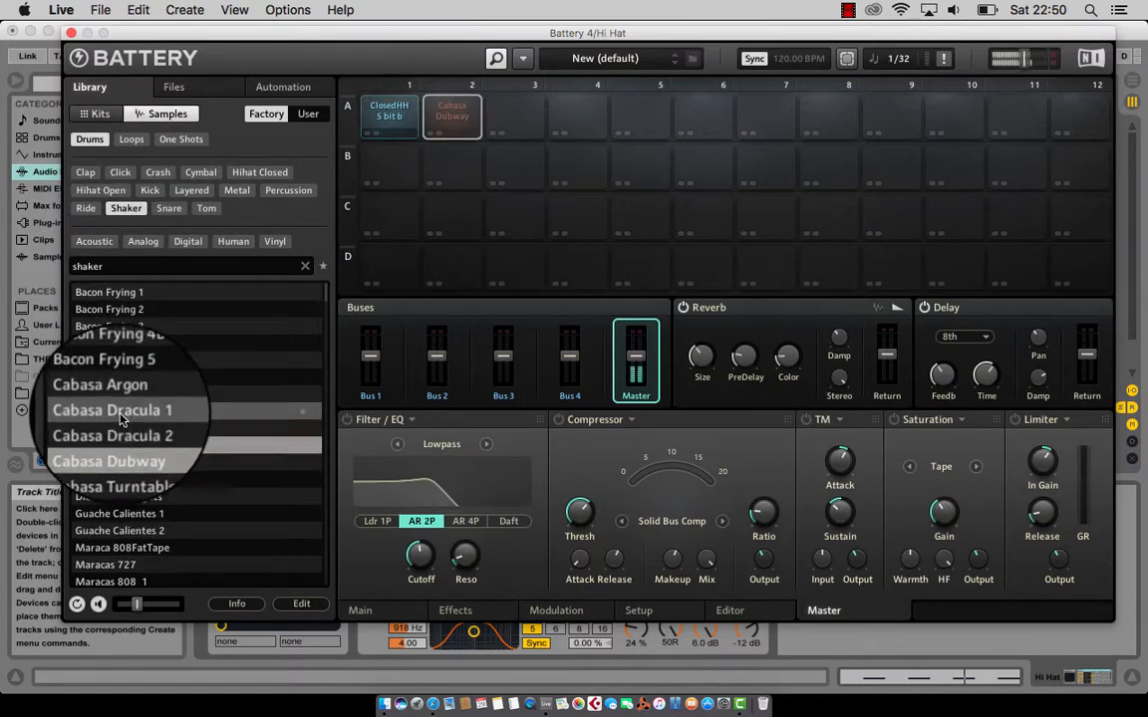
left_click_drag(120, 418, 450, 121)
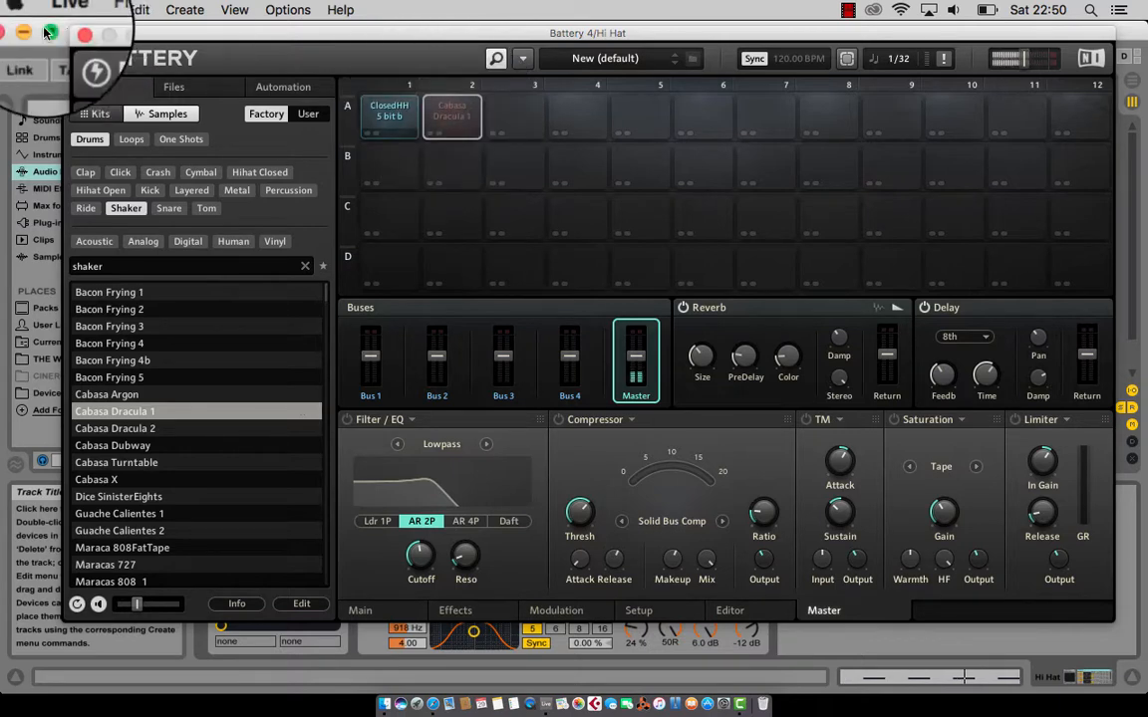
left_click(71, 34)
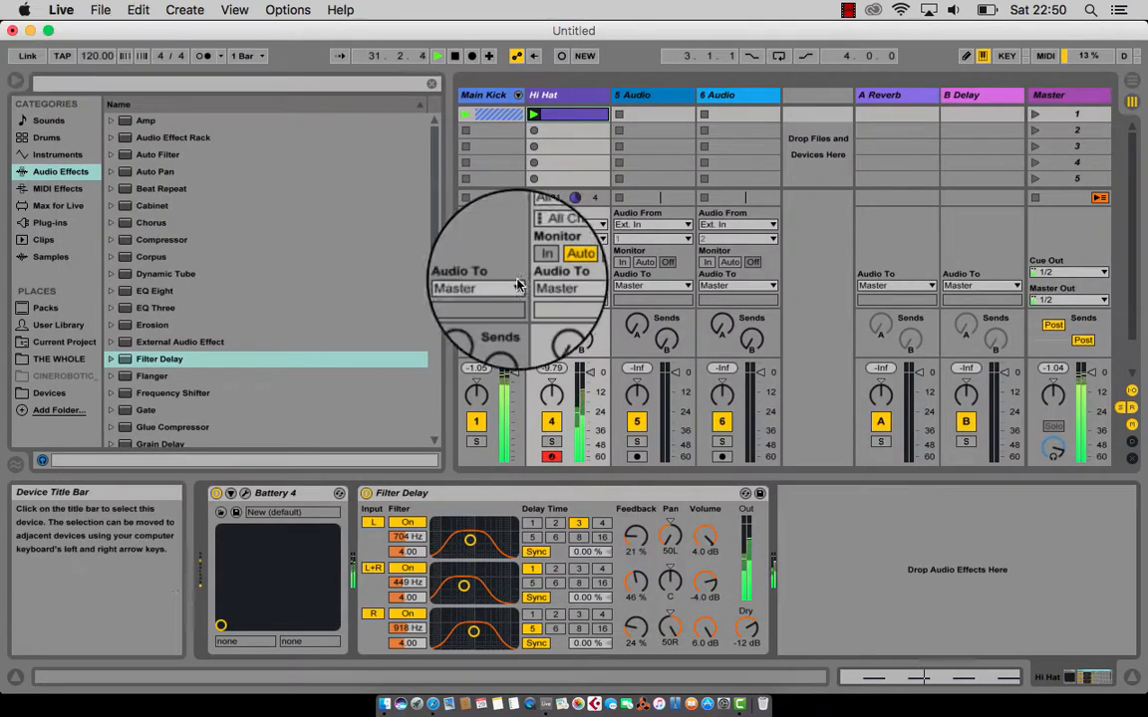
left_click(645, 232)
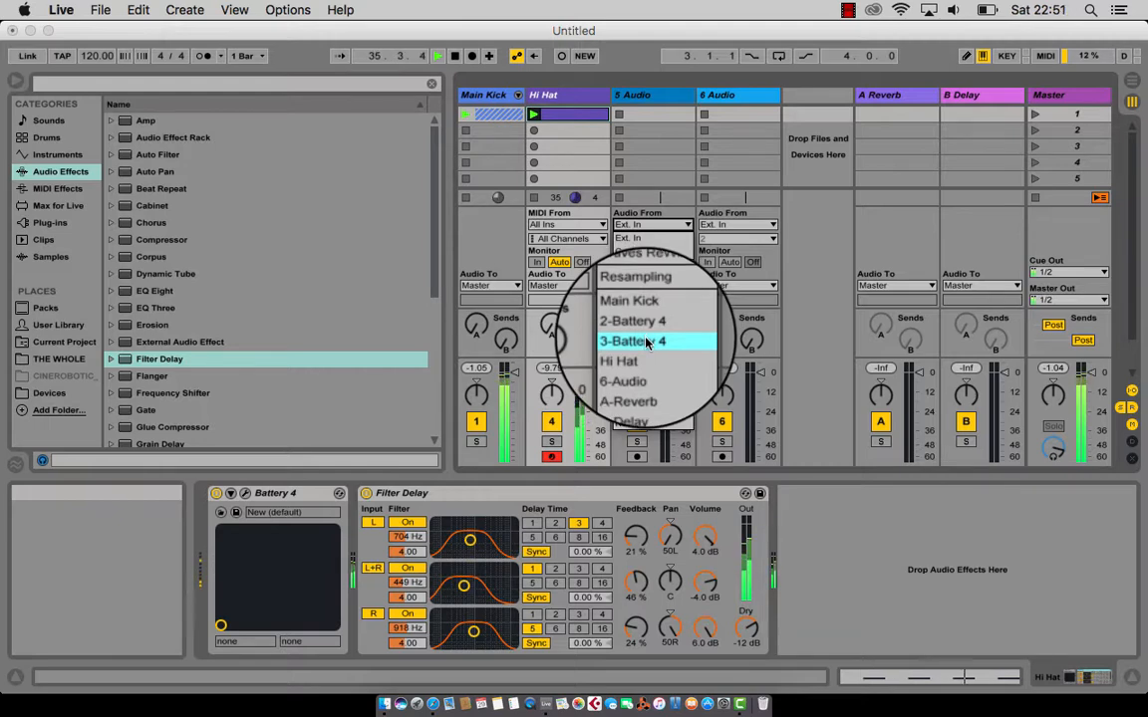
left_click(642, 90)
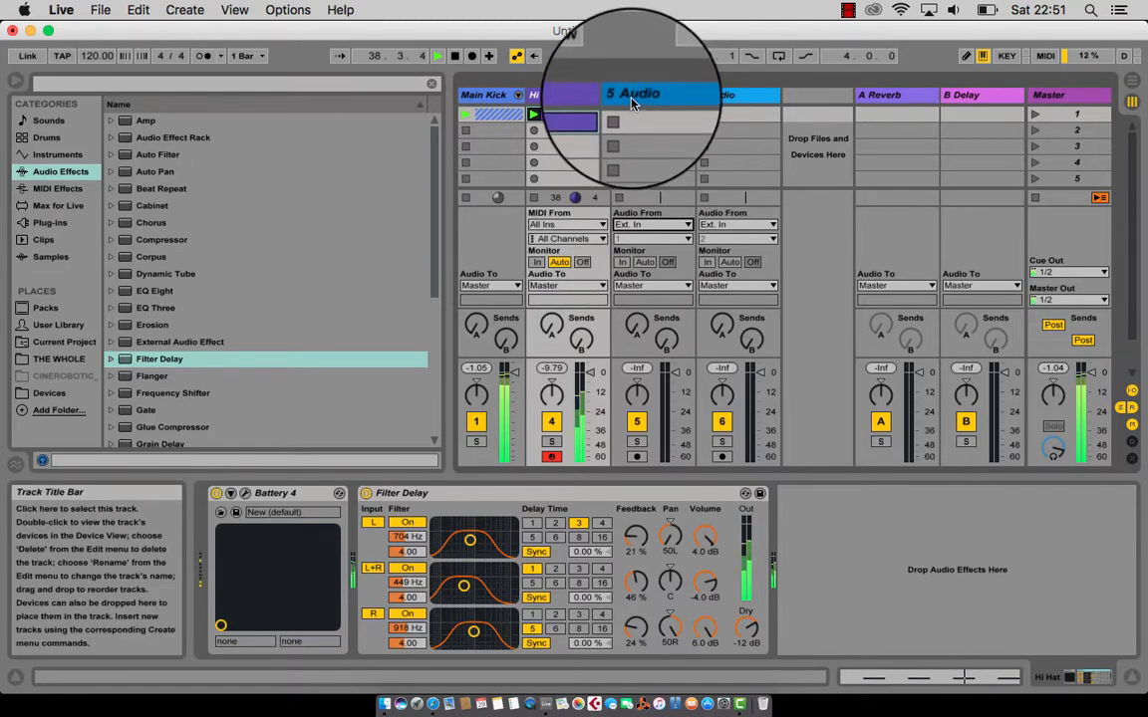
left_click(571, 95)
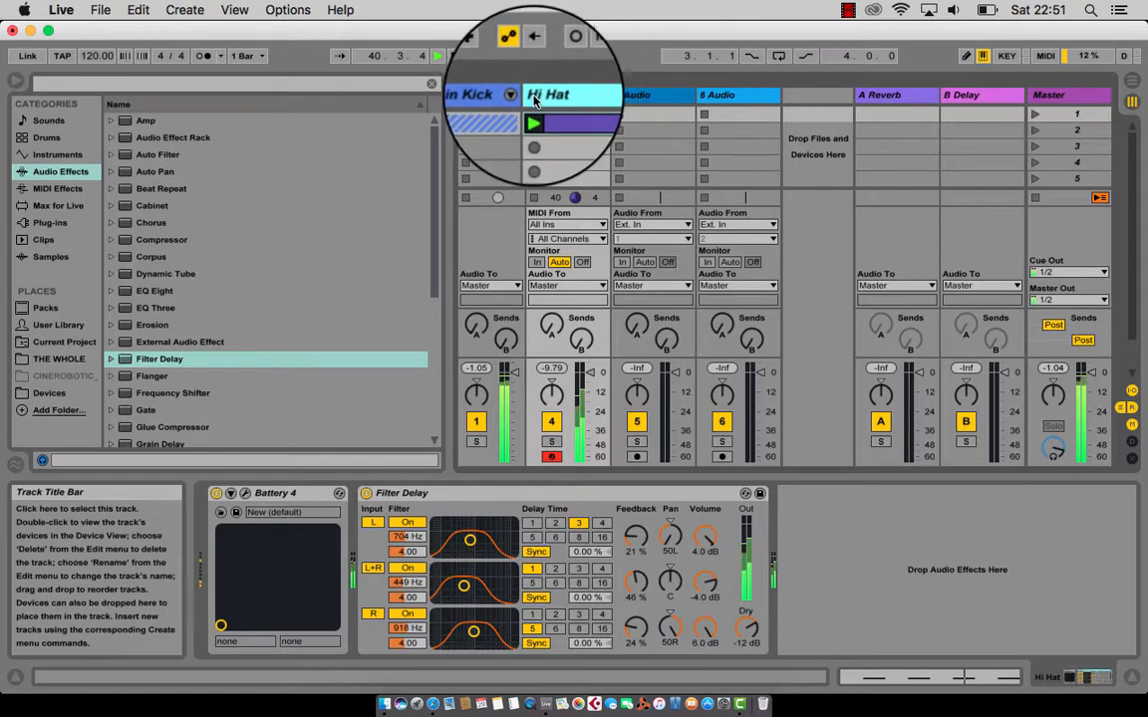
Set the 5 Audio track's audio source to Hi Hat and its input channel to B4 St 3/4 from Battery 4
left_click(629, 100)
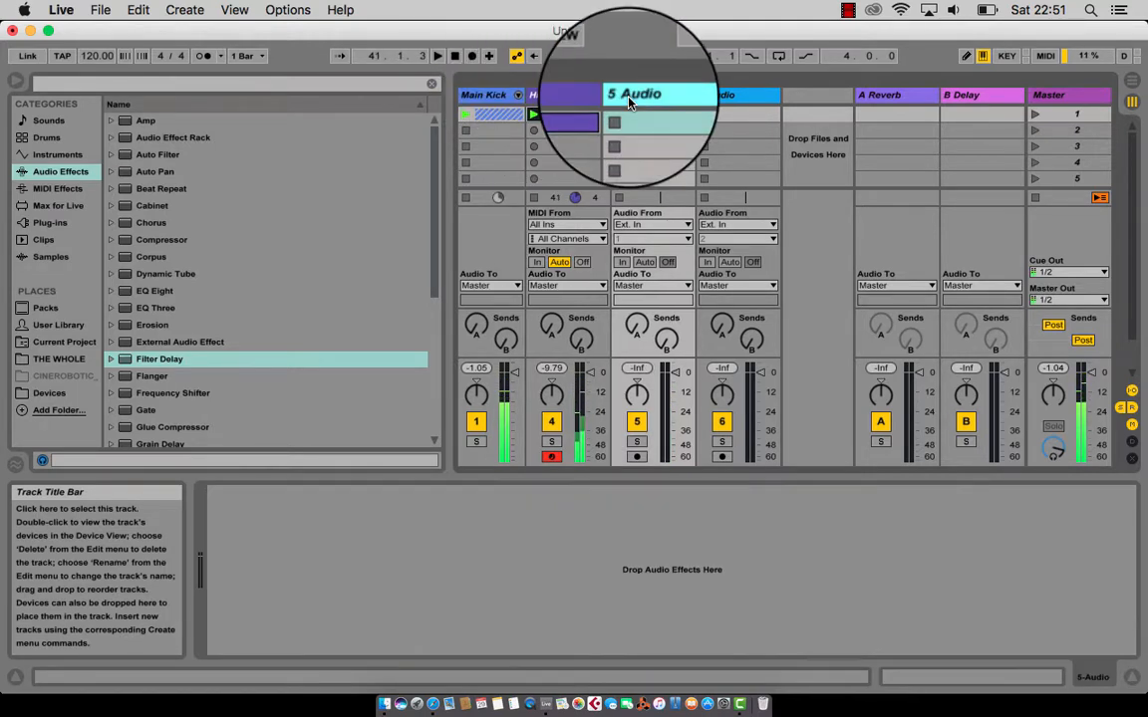
left_click(631, 226)
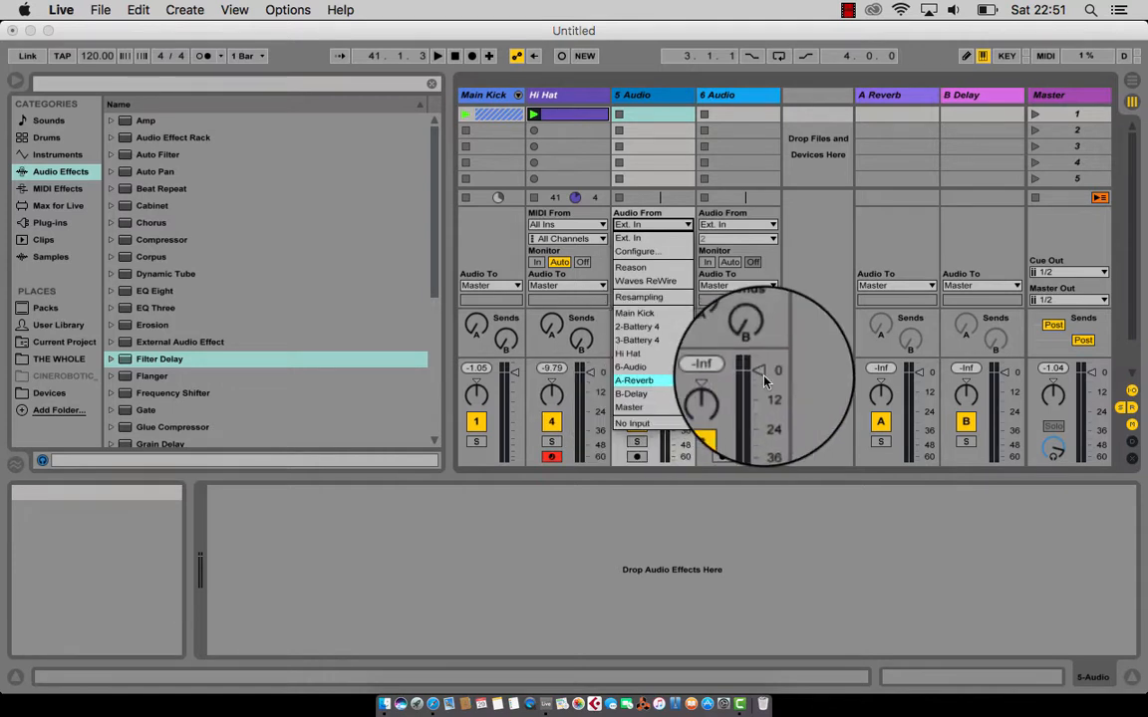
left_click(647, 364)
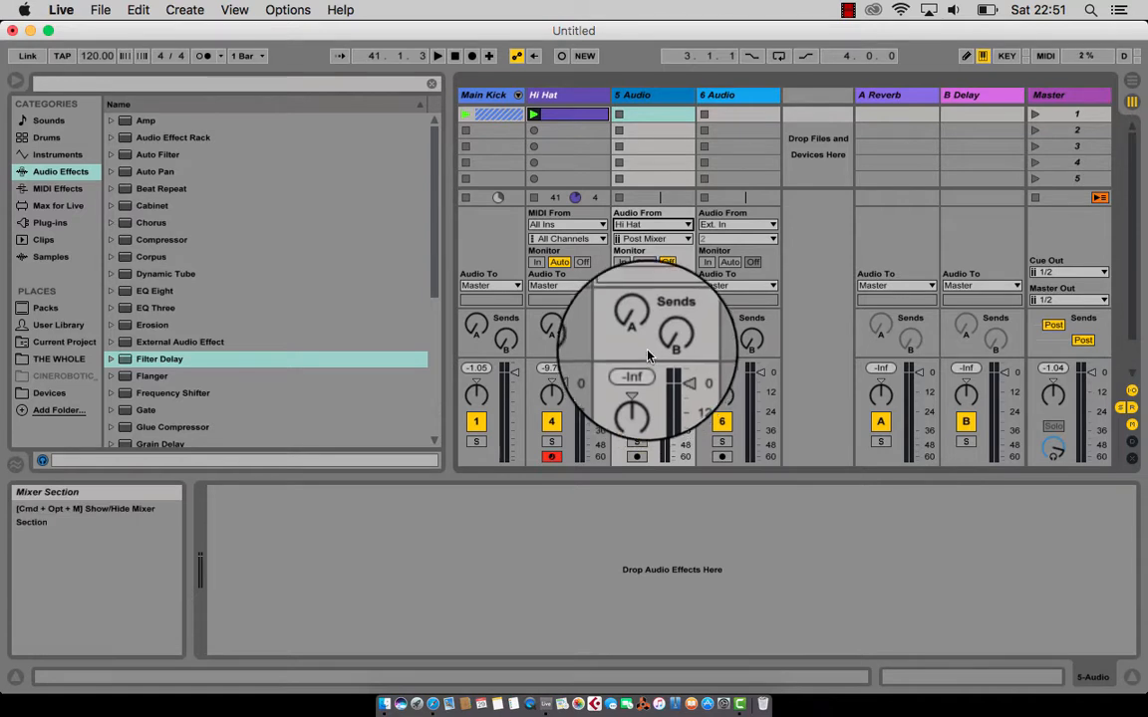
left_click(638, 227)
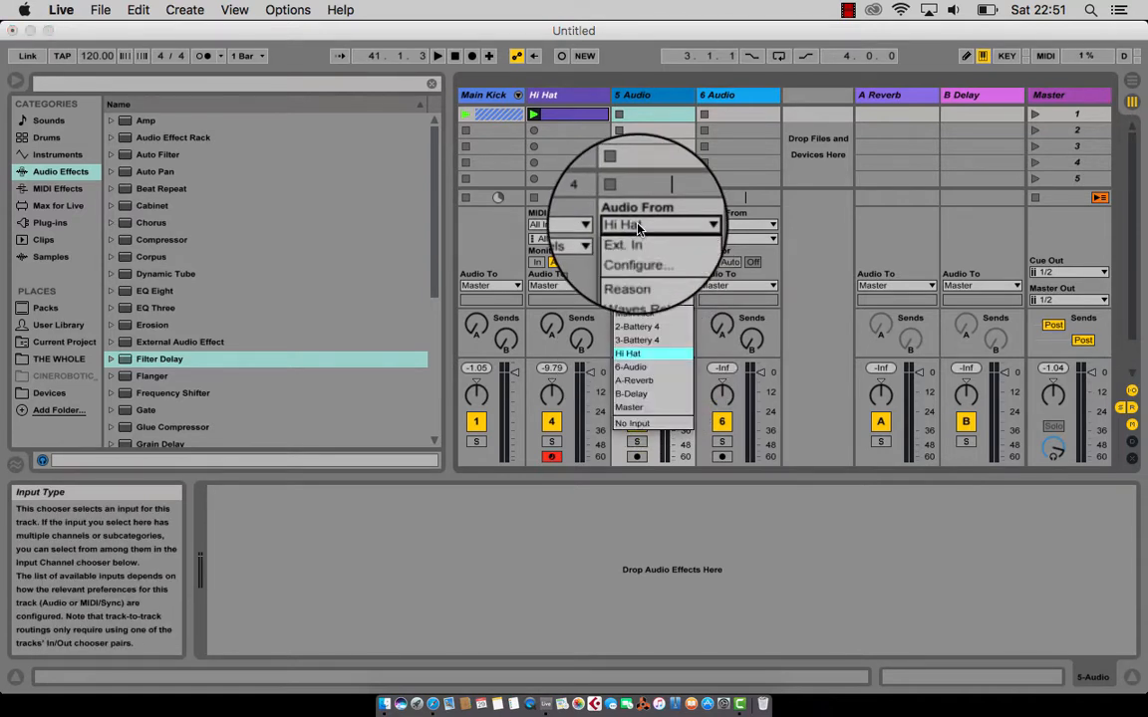
left_click(791, 243)
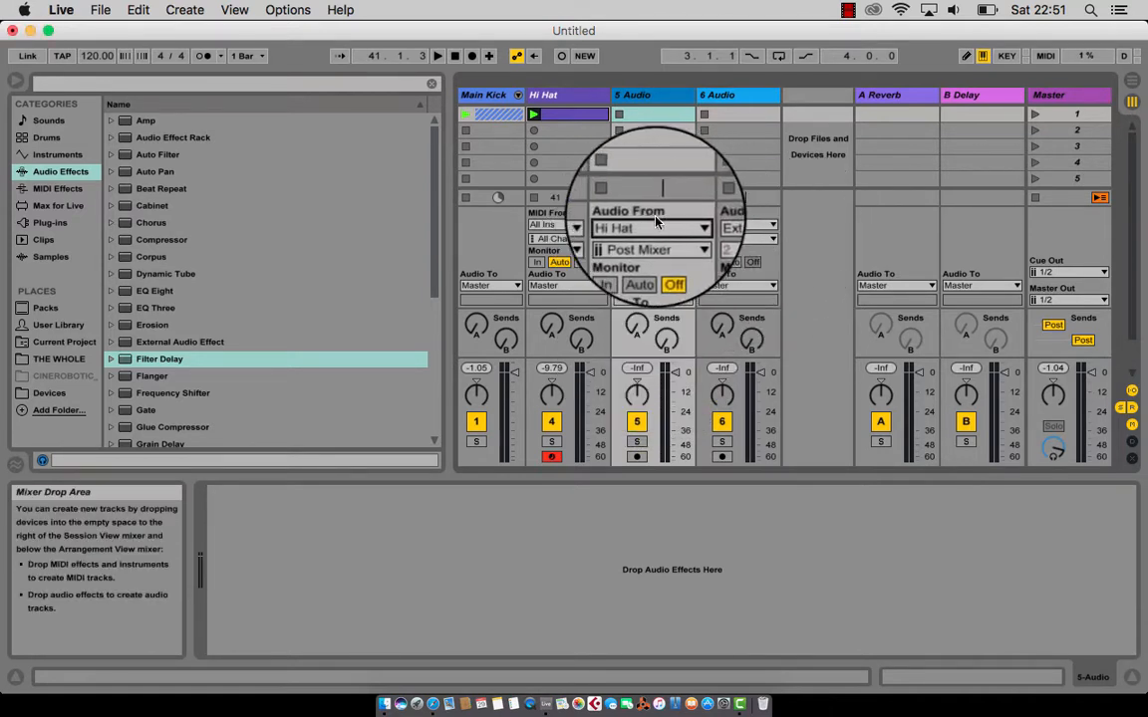
left_click(643, 241)
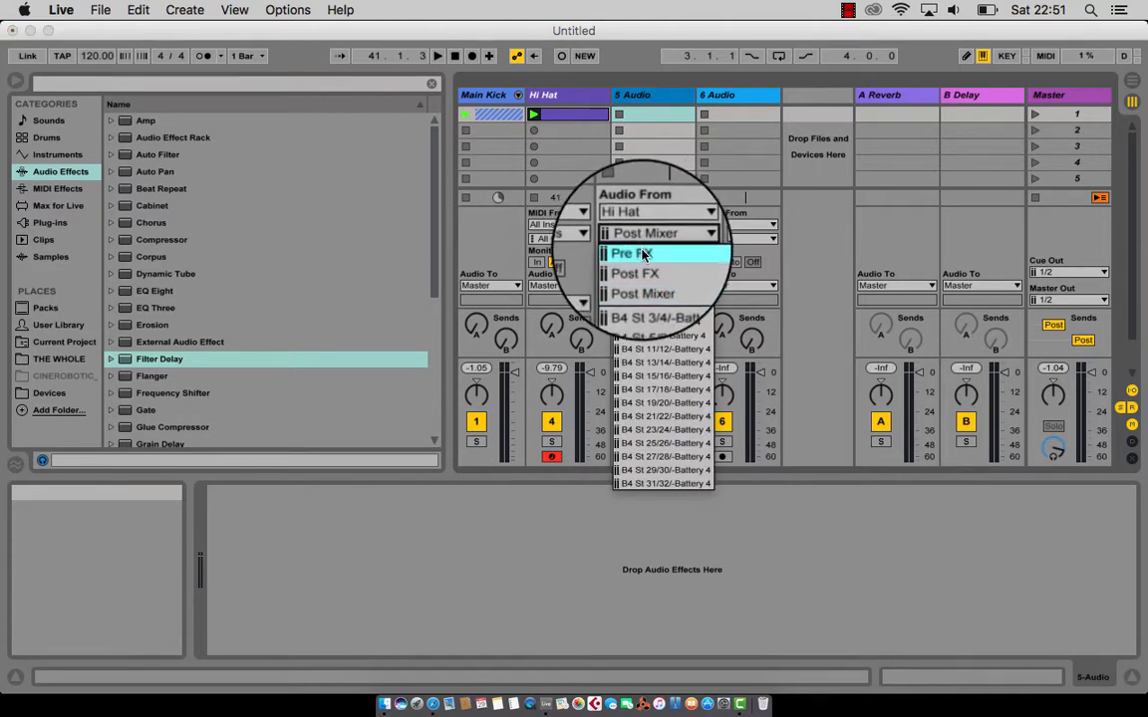
left_click(641, 297)
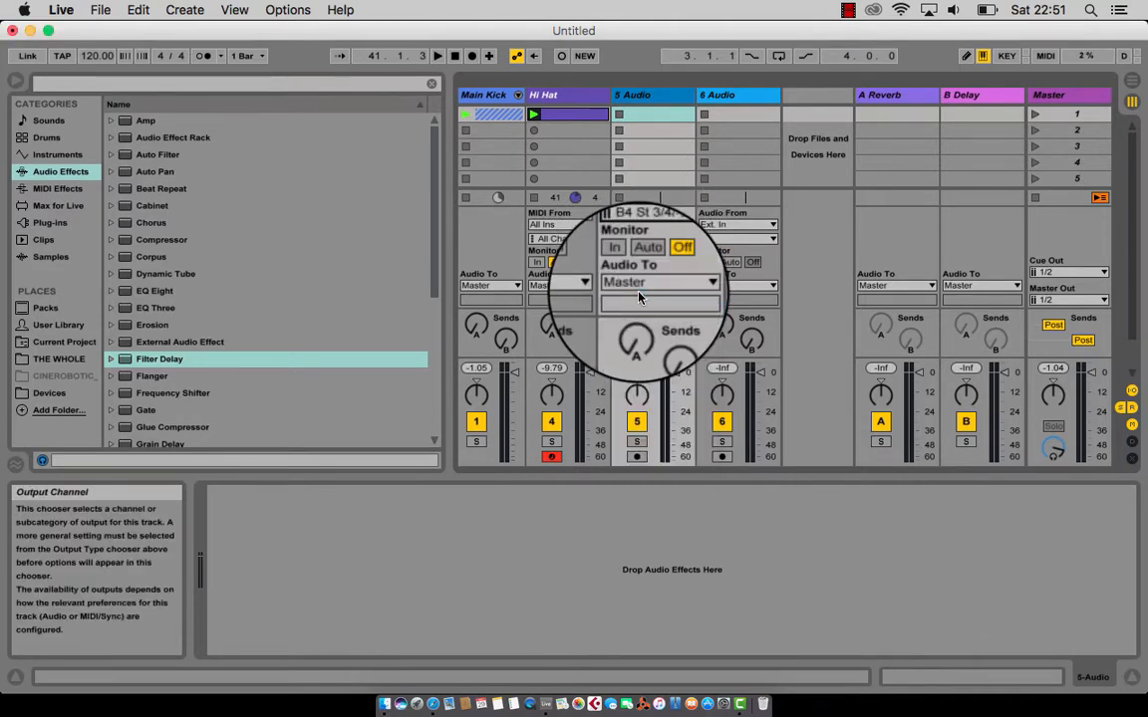
Start playback, set the 5 Audio track's monitoring to In and lower its volume to balance the shaker
key("space")
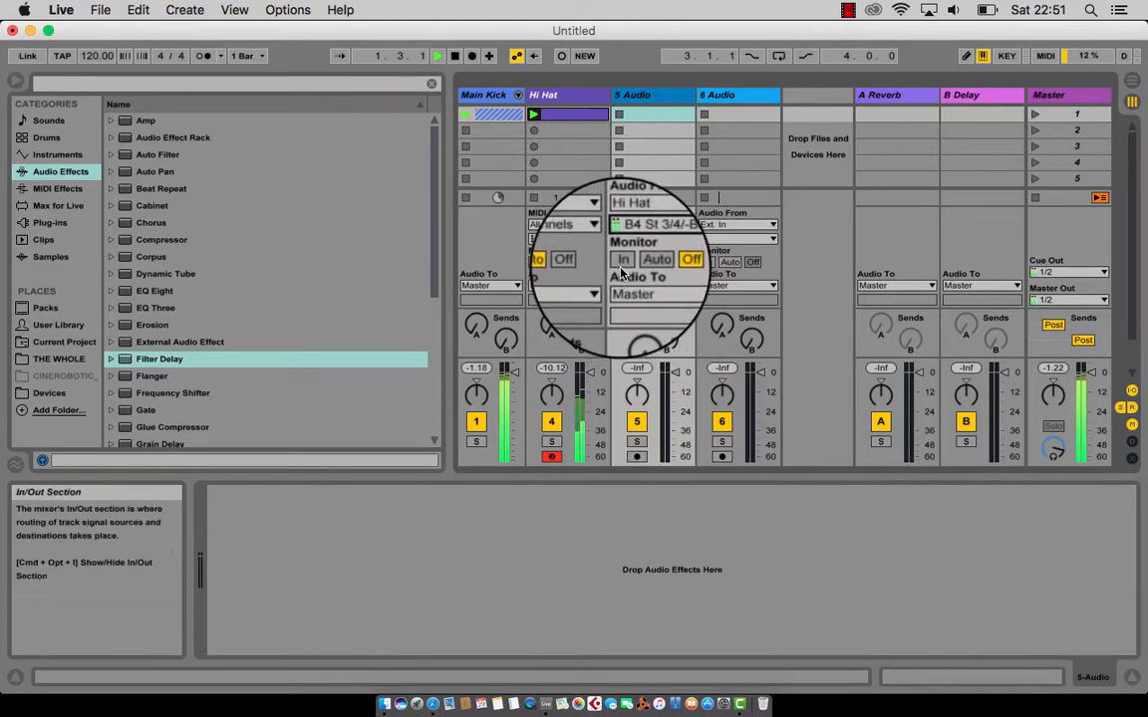
left_click(621, 270)
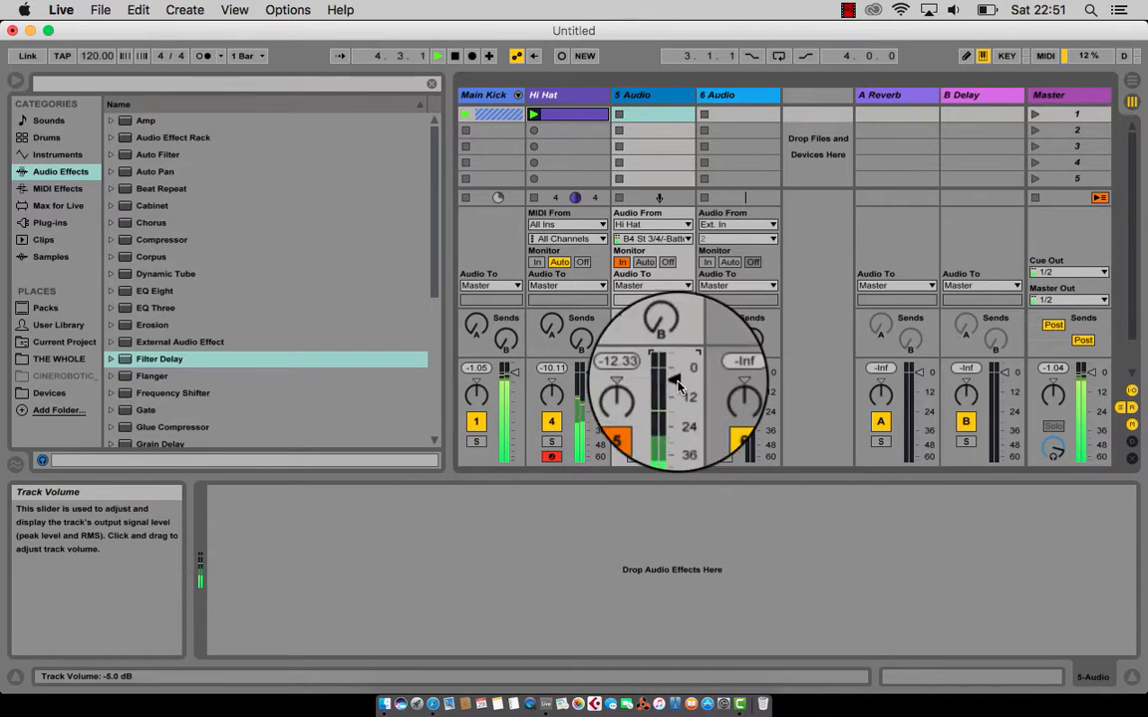
key("XF86AudioLowerVolume")
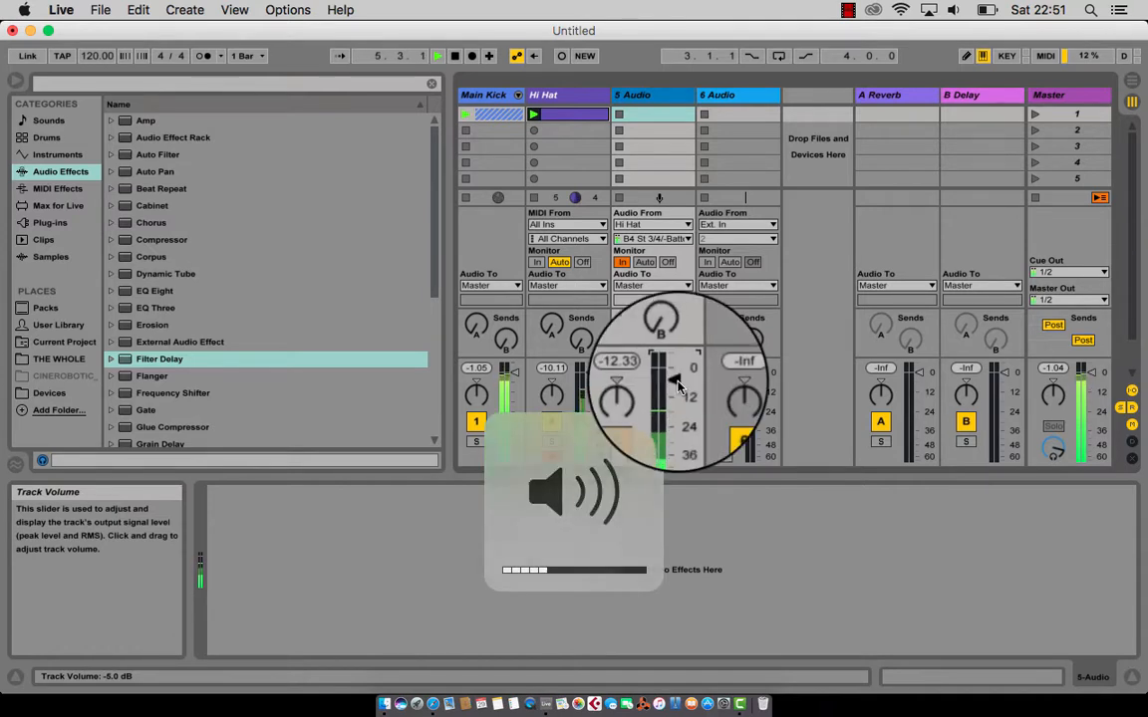
key("XF86AudioRaiseVolume")
key("XF86AudioRaiseVolume")
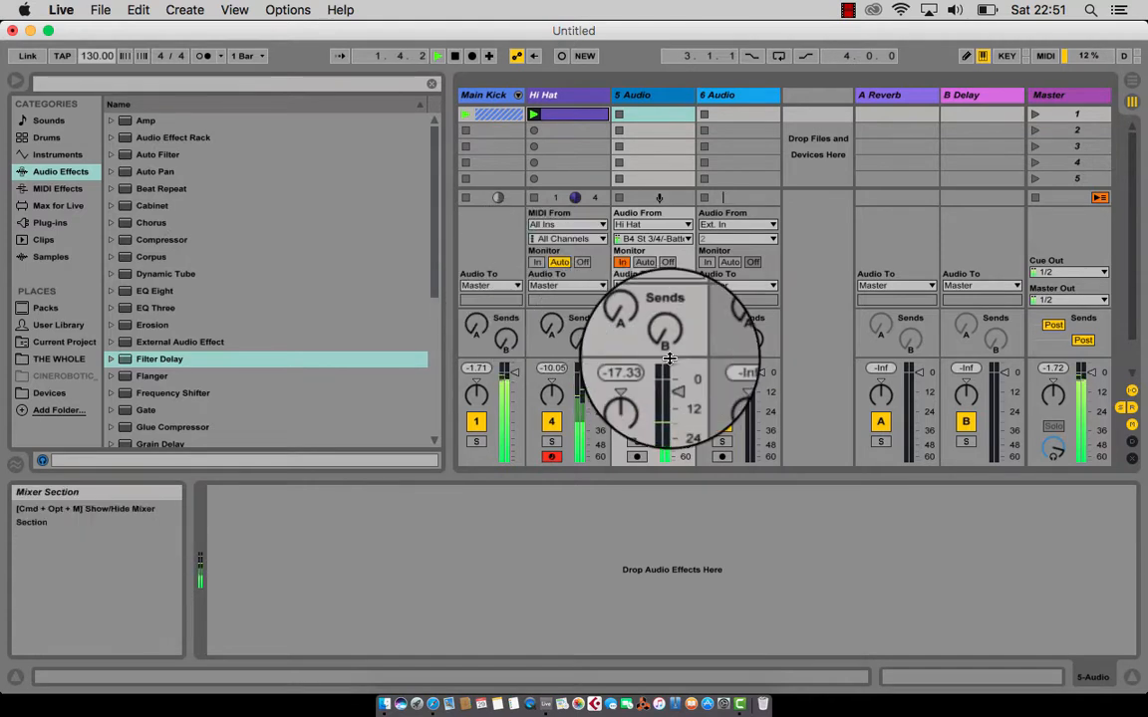
left_click_drag(673, 381, 672, 385)
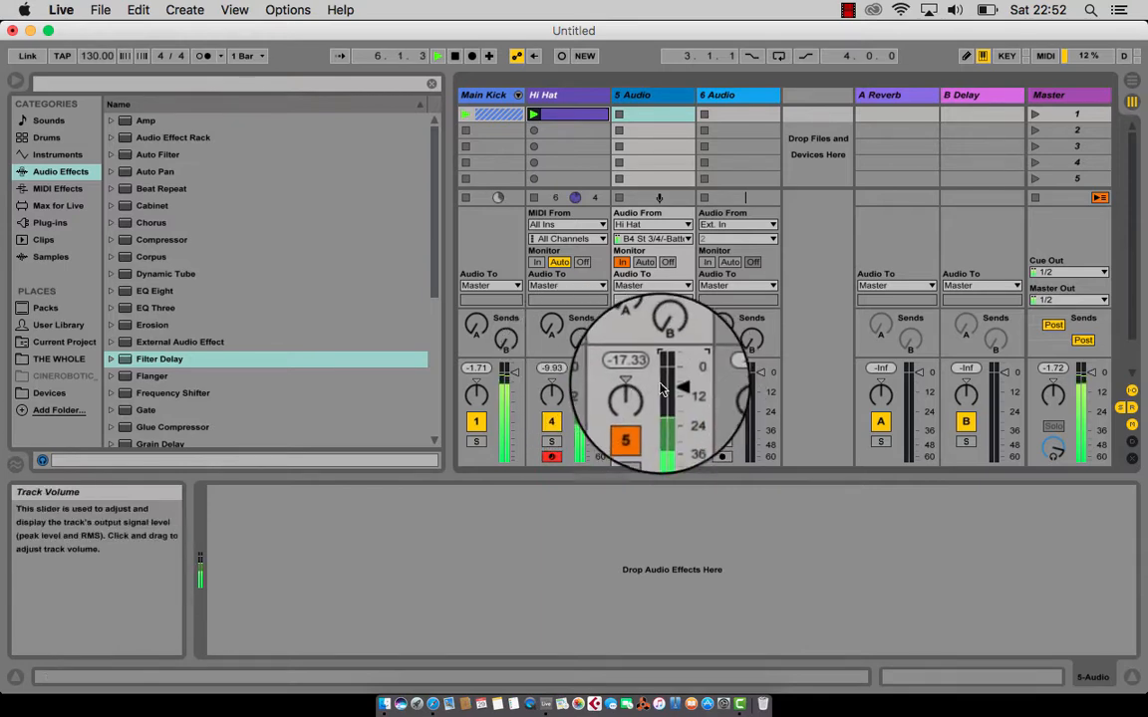
left_click_drag(671, 382, 672, 383)
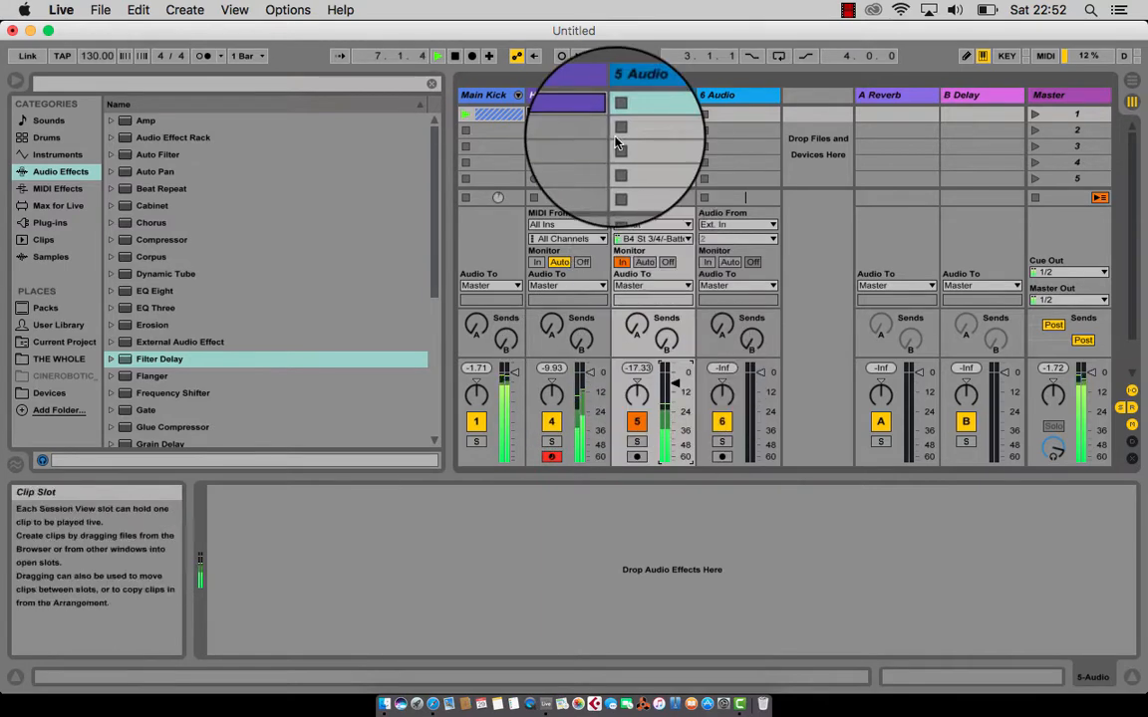
Open Battery 4 on the Hi Hat track and try the samples Cabasa Dracula 2 and Cabasa X in cell A1
left_click(551, 95)
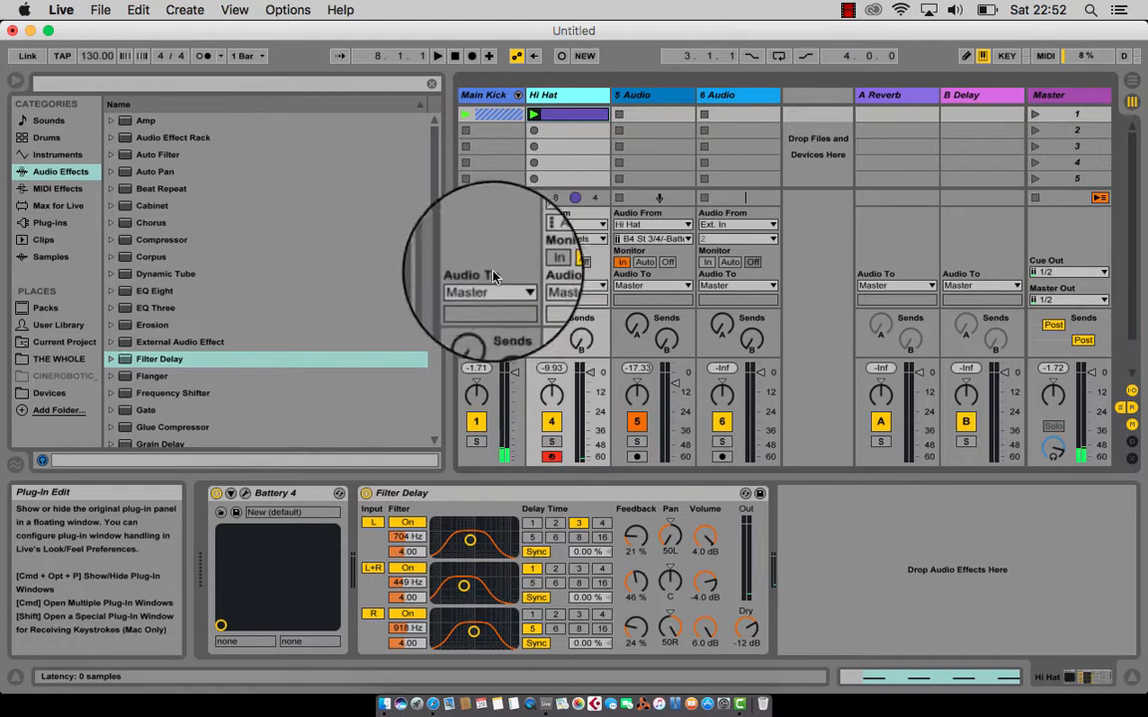
key("super+alt+p")
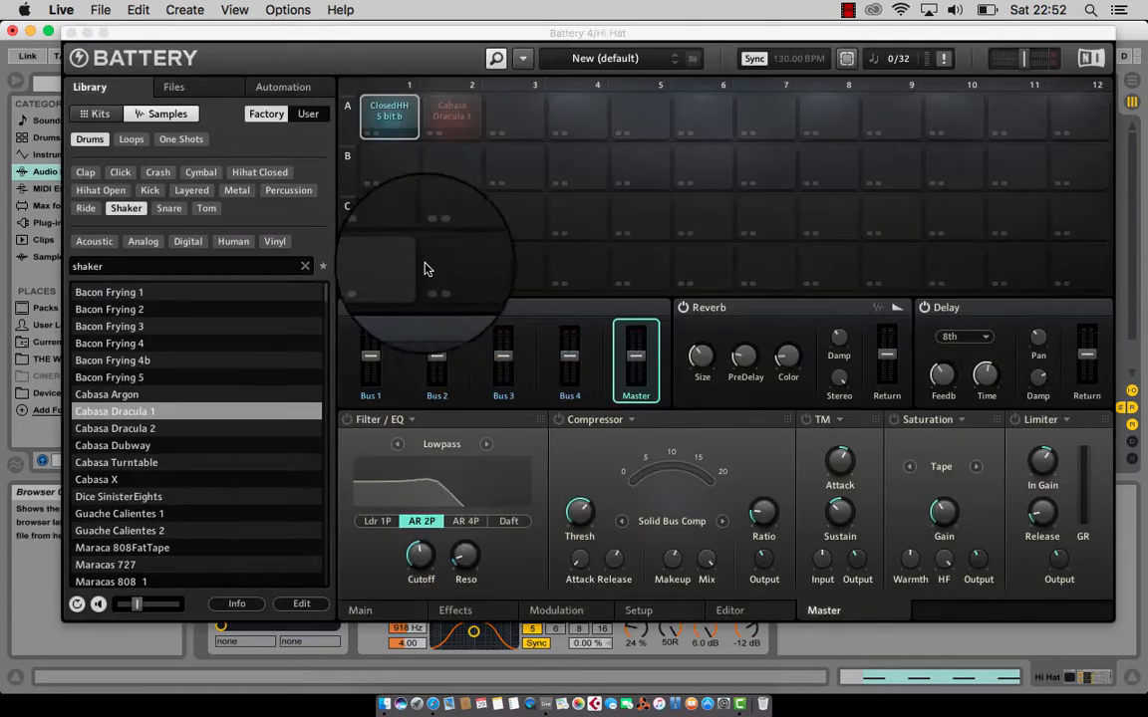
double_click(131, 430)
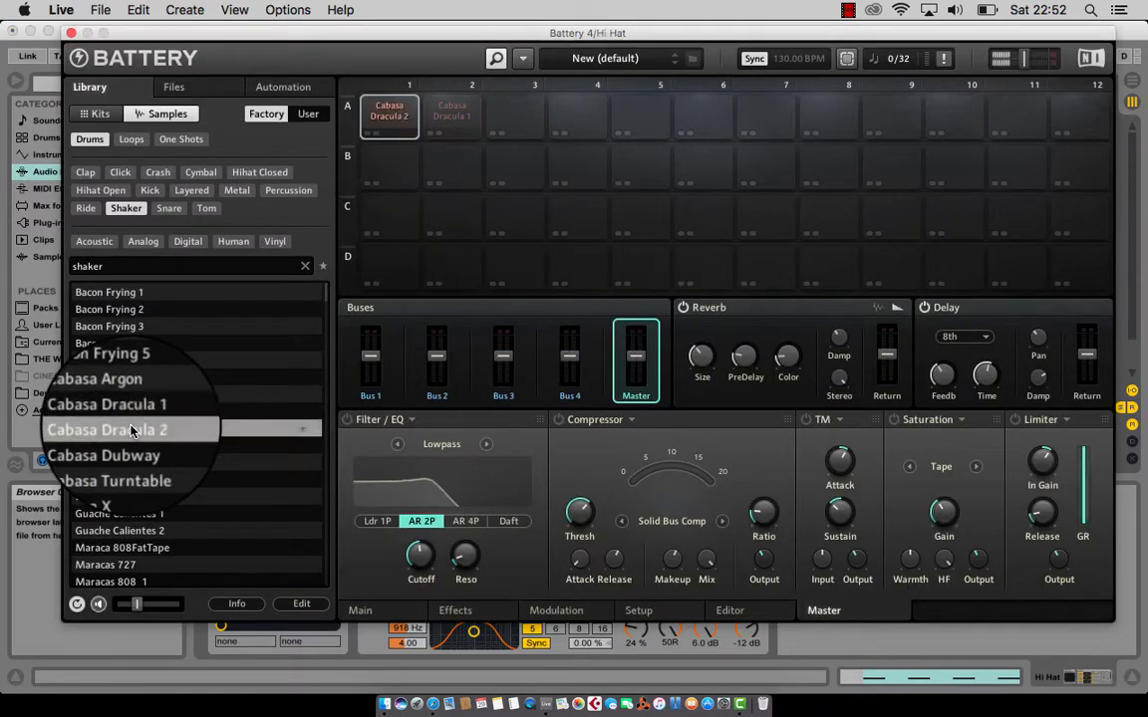
double_click(115, 479)
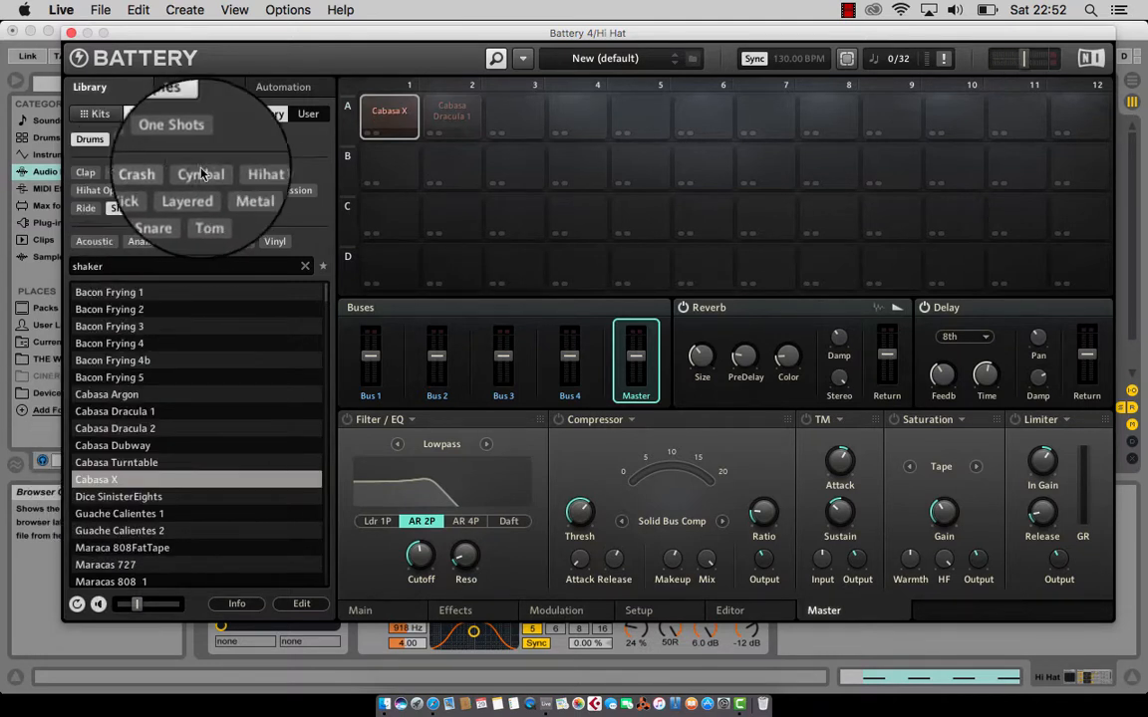
Filter Battery 4's samples by Hihat Closed and load ClosedHH 5 bit into cell A1
left_click(247, 174)
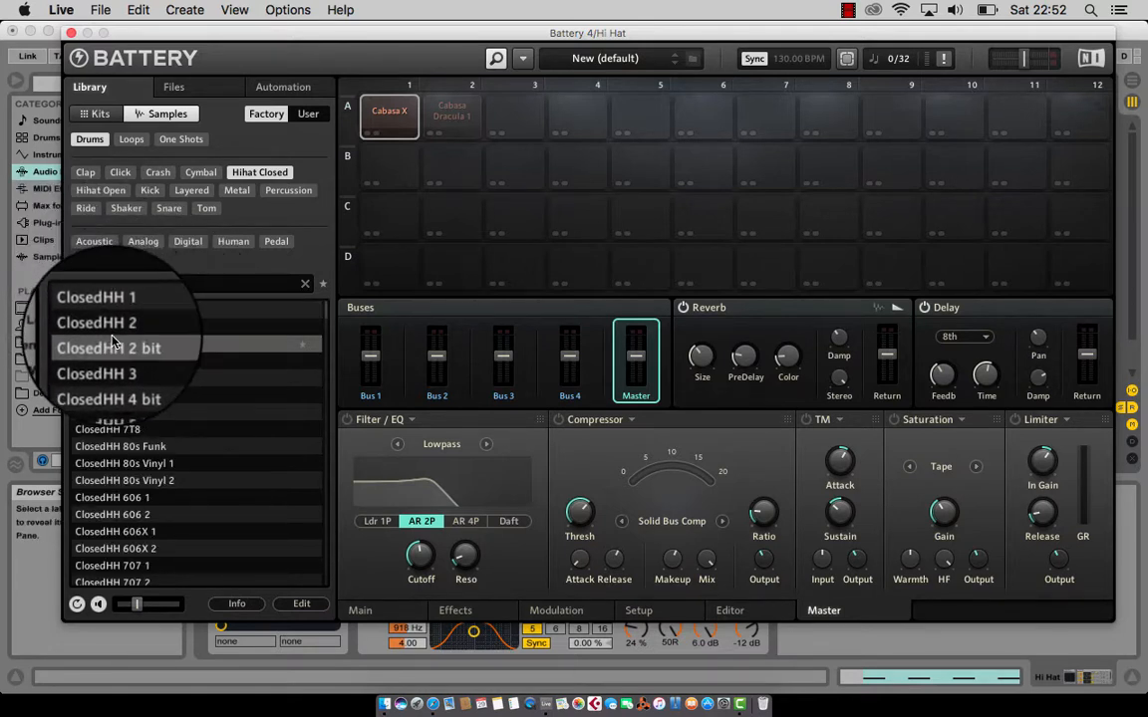
key("Down")
key("Down")
key("Down")
key("Down")
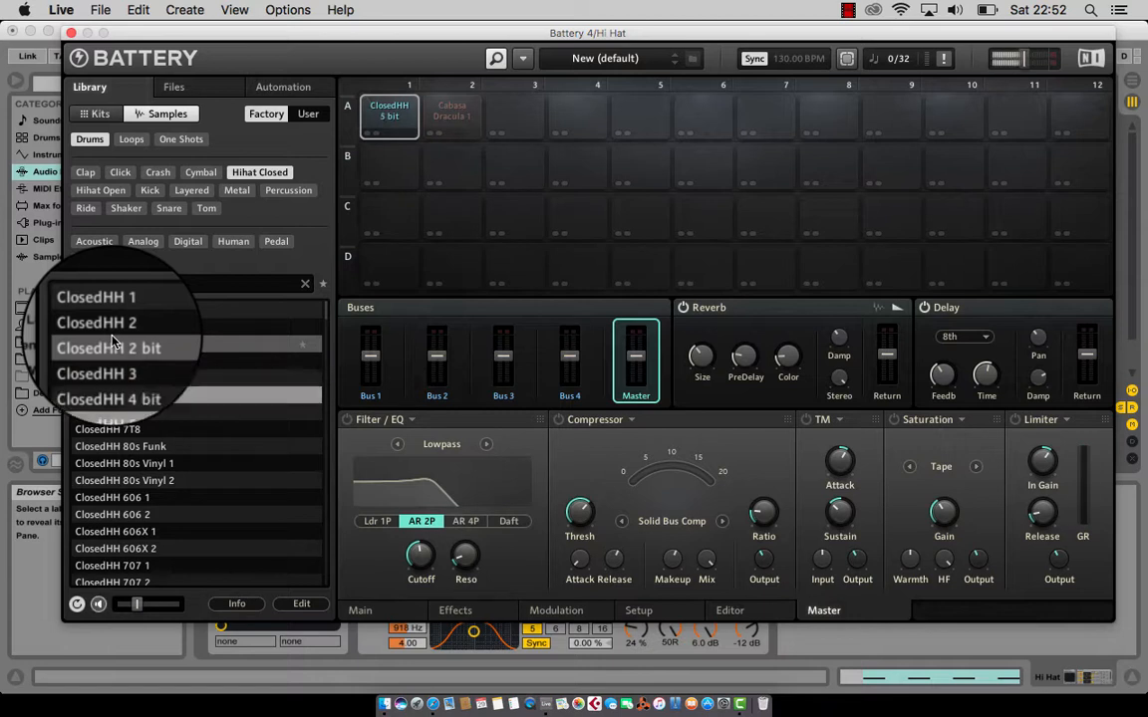
key("Up")
Load ClosedHH 5 bit b into the empty cell A3 and close the plug-in window
left_click(513, 112)
left_click_drag(110, 411, 529, 117)
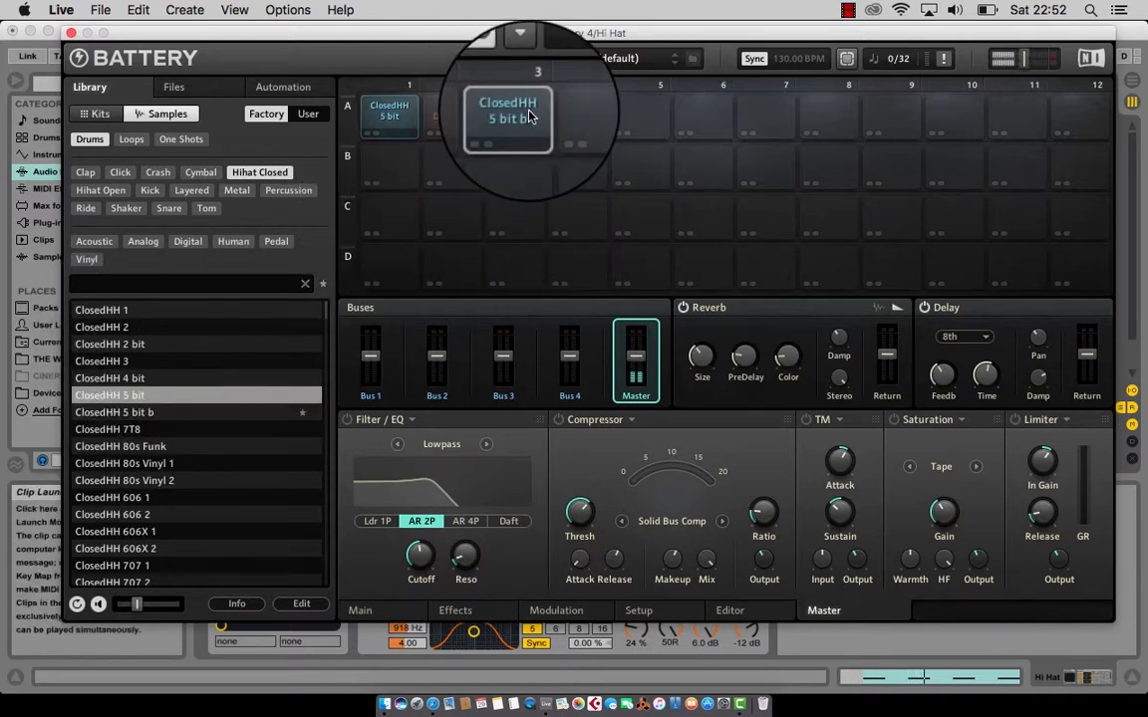
left_click(71, 33)
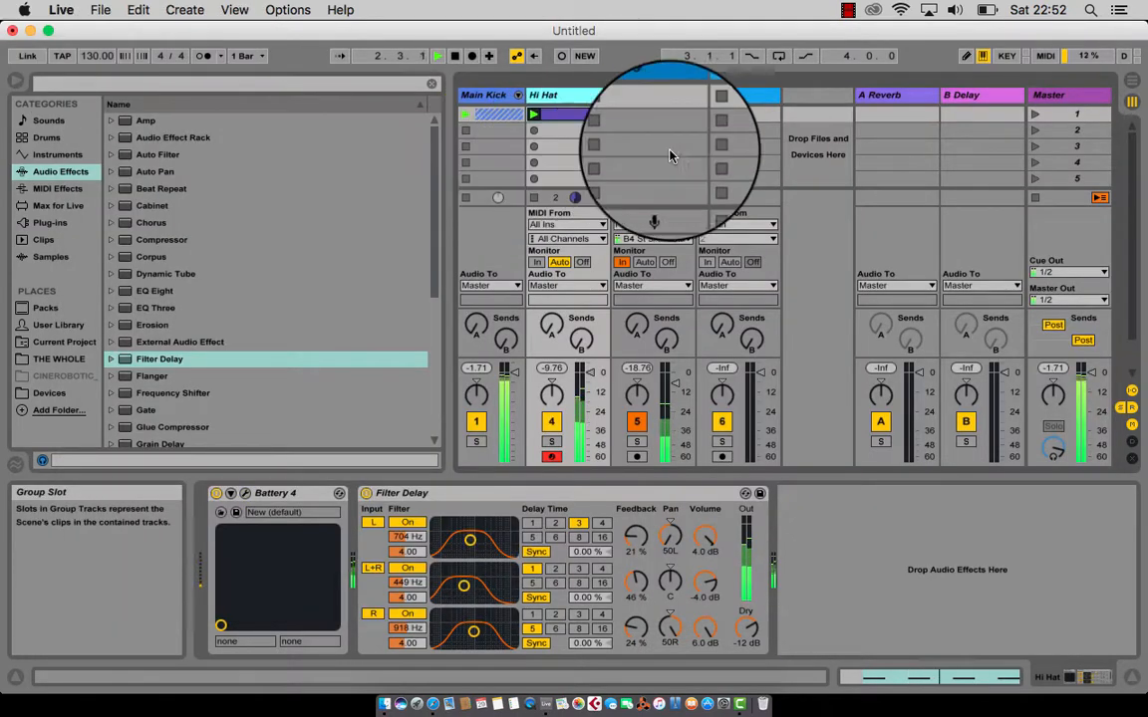
Open the Hi Hat clip's notes and copy all its C#1 notes one semitone up
double_click(576, 115)
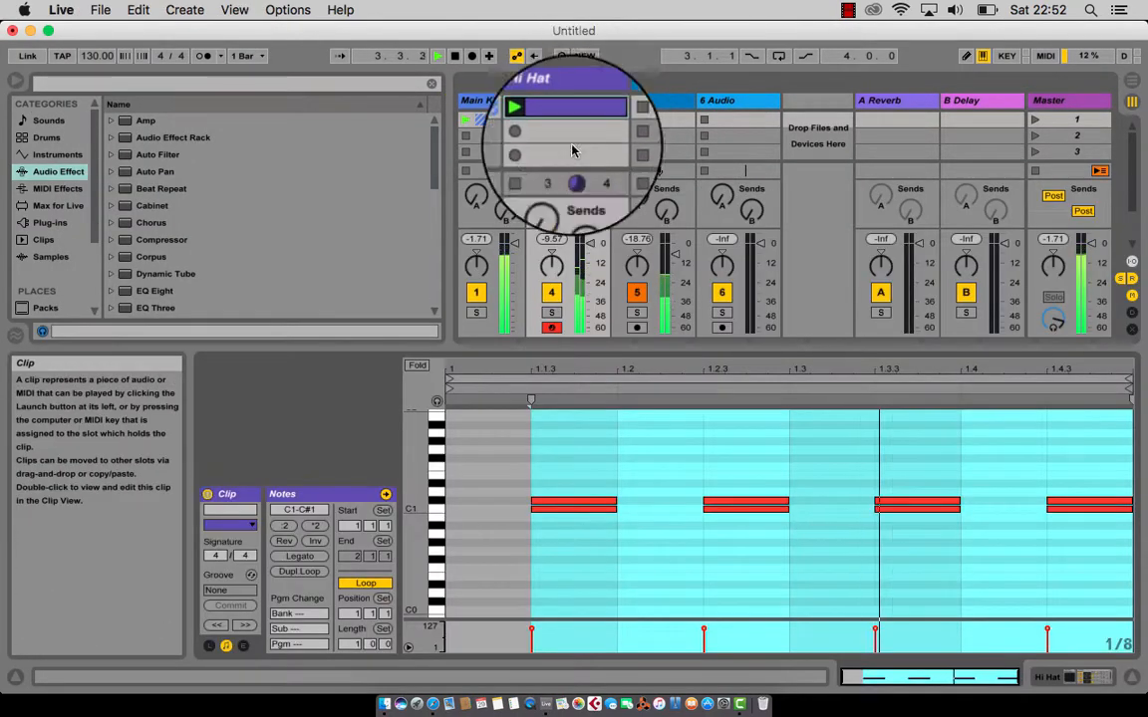
left_click(444, 513)
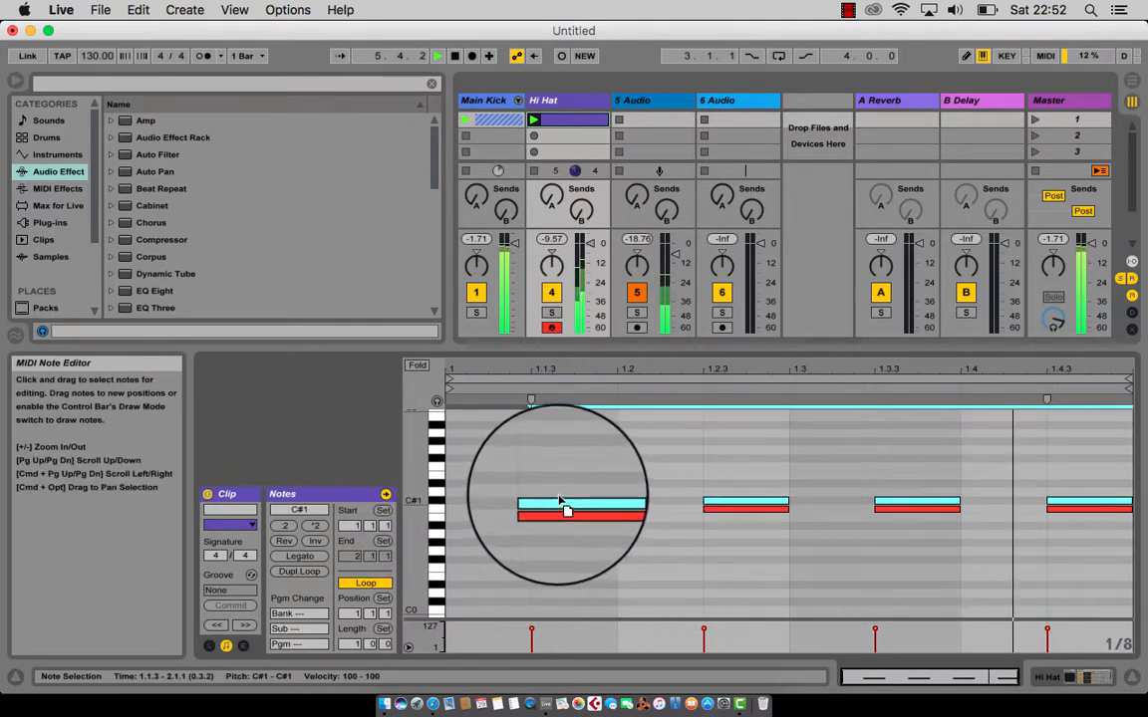
key("Up")
left_click_drag(558, 495, 558, 495)
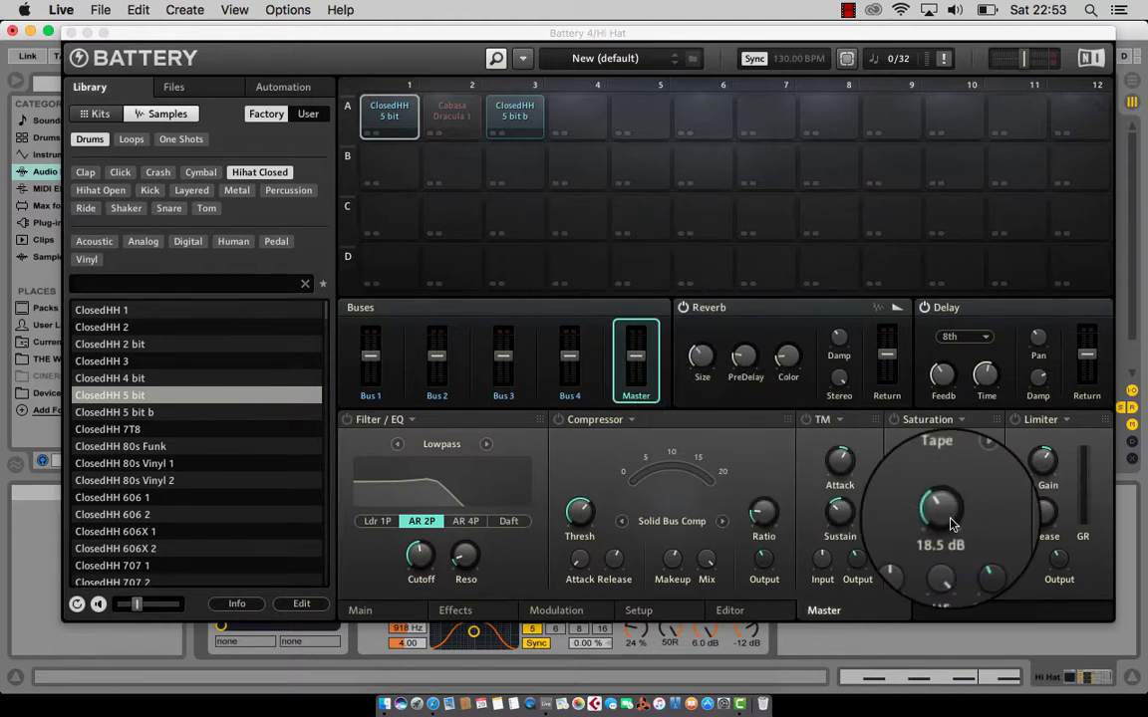
Route Battery 4's cell A3, ClosedHH 5 bit b, to its own direct output and close the plug-in window
right_click(521, 118)
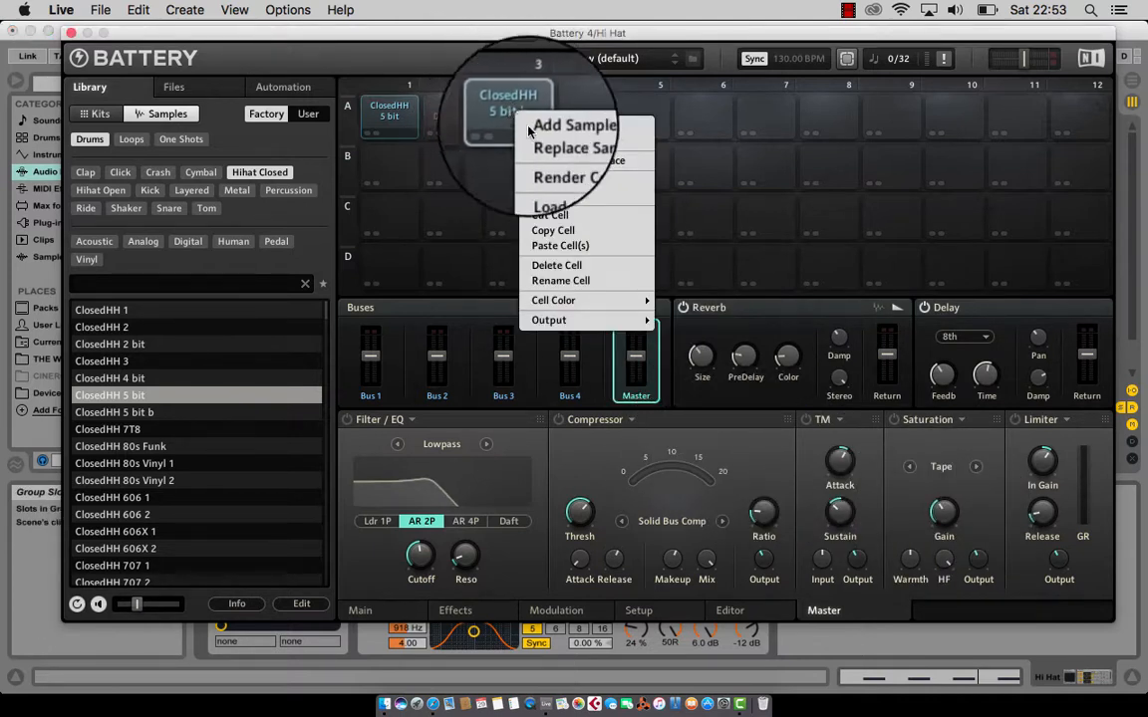
mouse_move(546, 320)
mouse_move(687, 367)
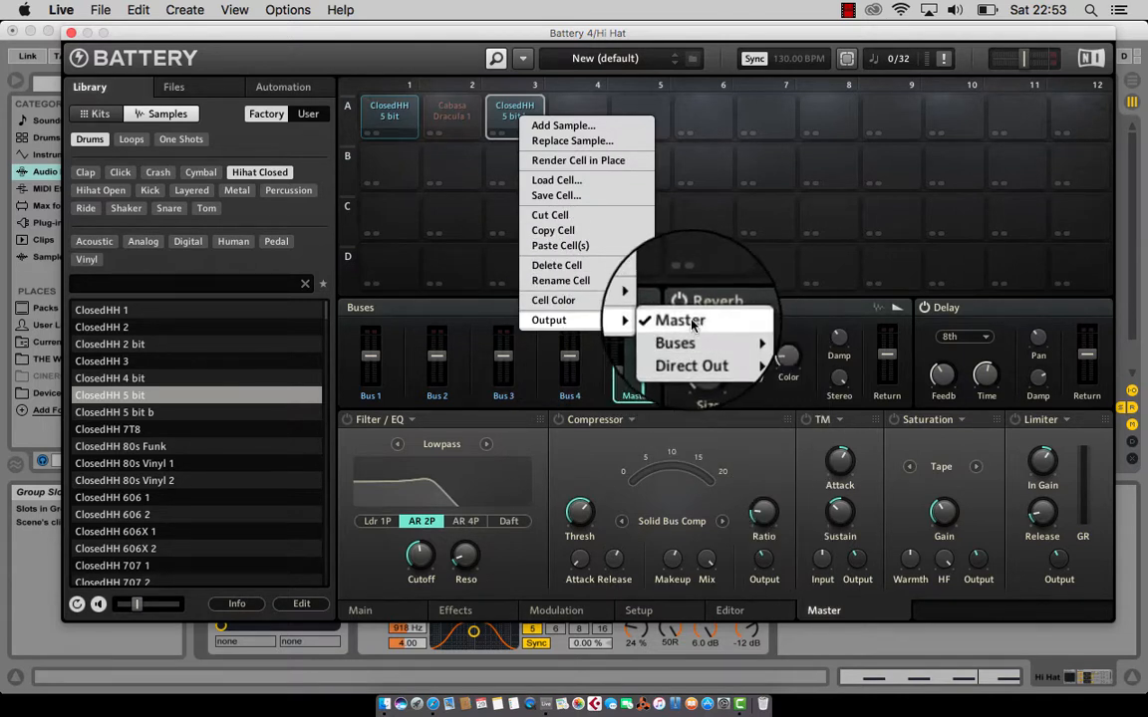
mouse_move(732, 353)
left_click(769, 393)
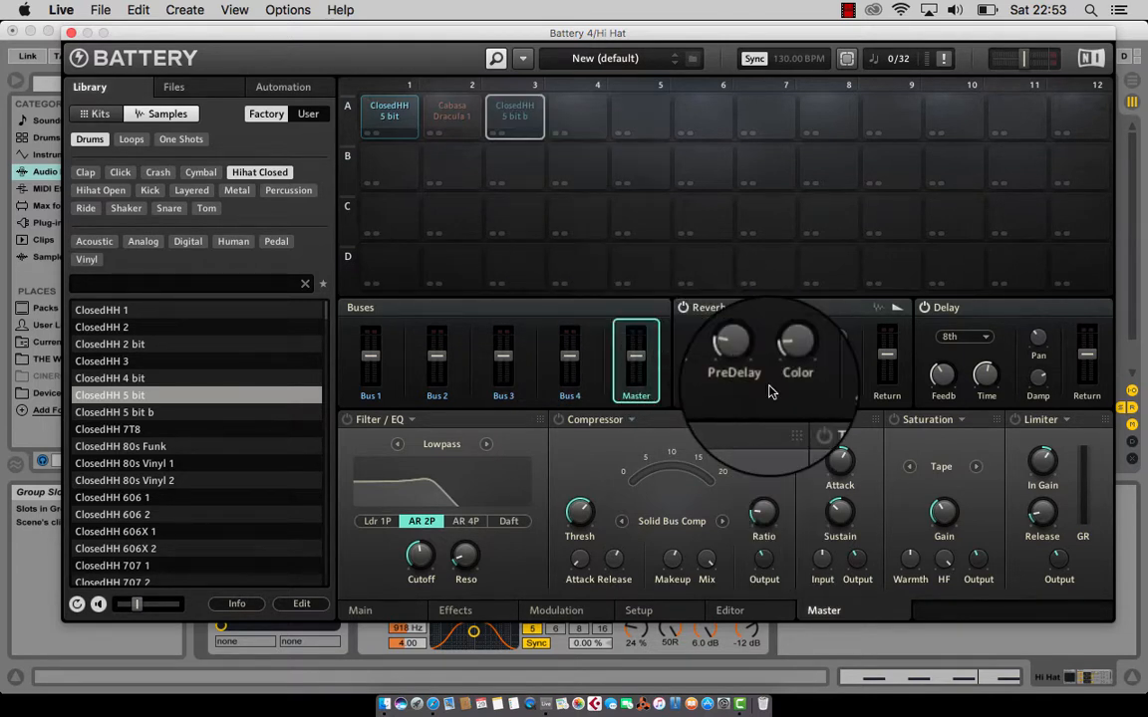
left_click(71, 35)
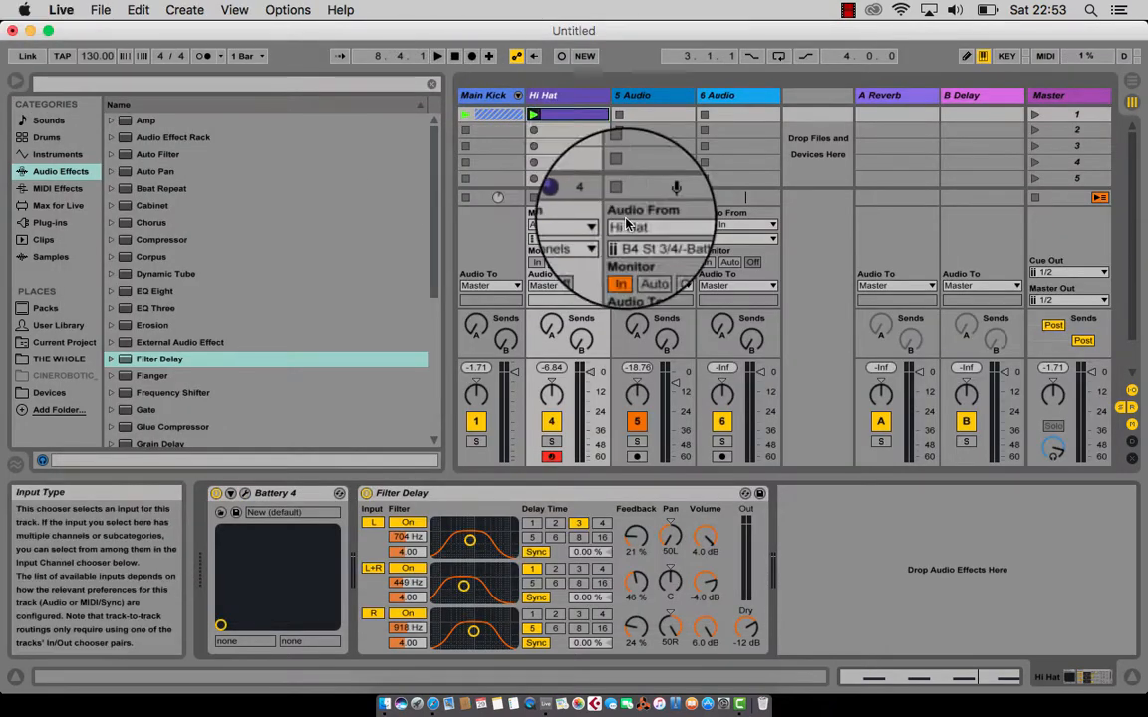
Rename the 5 Audio track as Shaker and the 6 Audio track as 1/16 Hi Hat
left_click(673, 97)
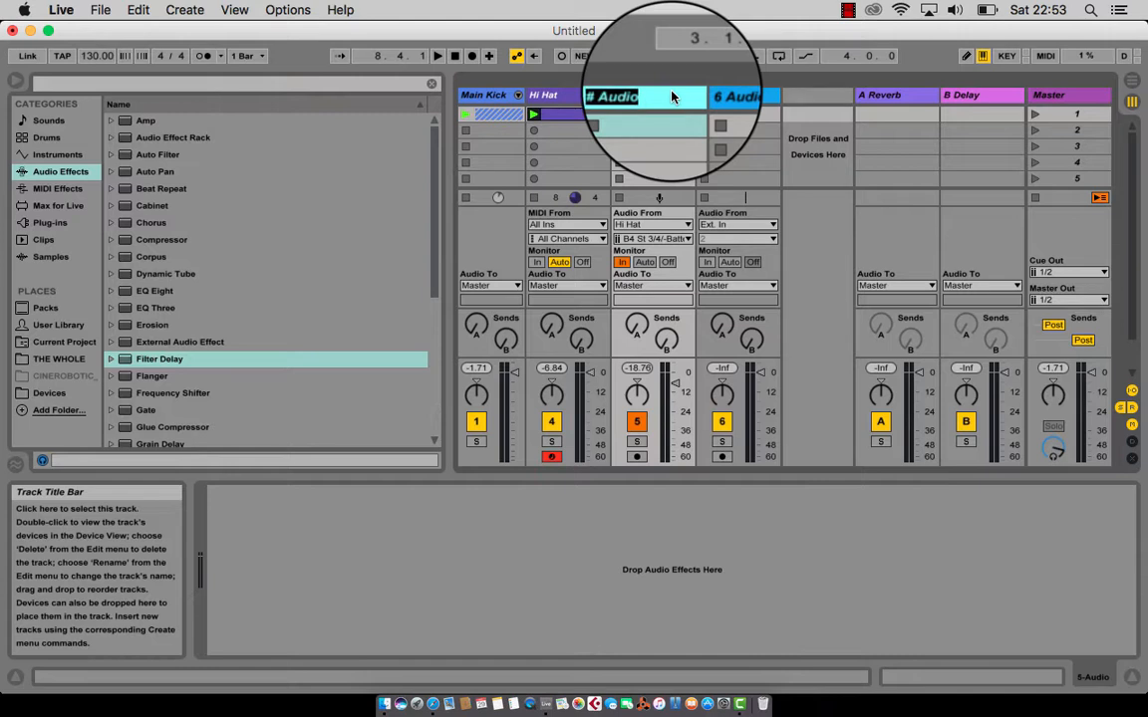
type("Shaker")
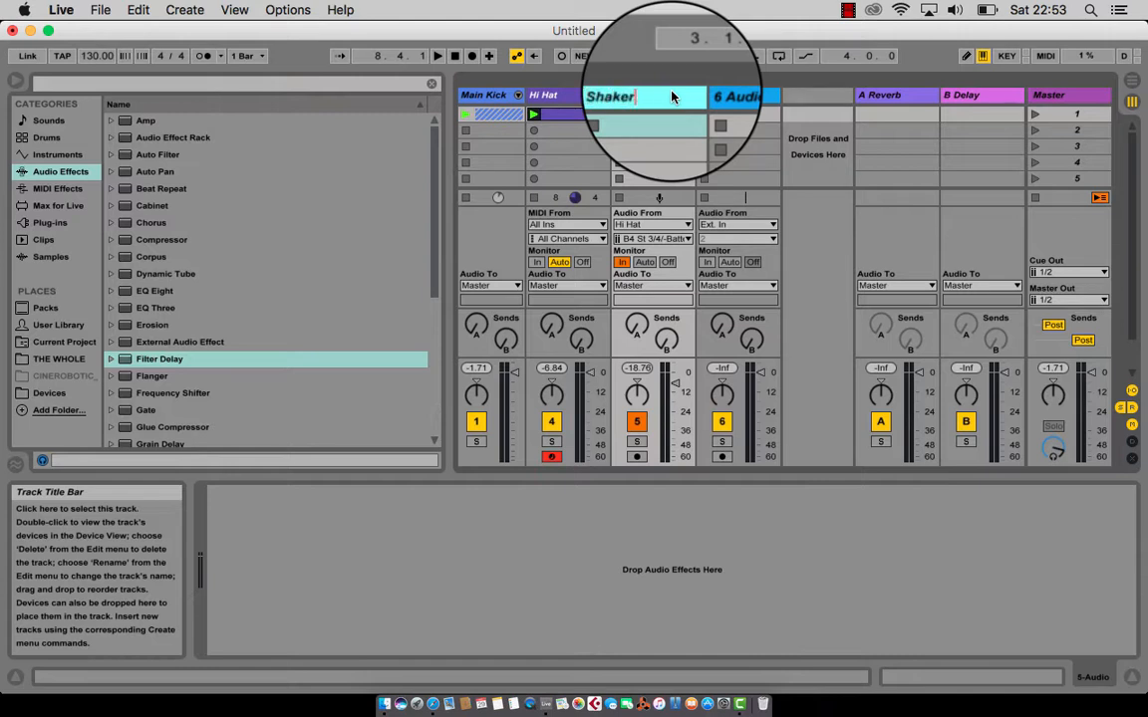
key("Tab")
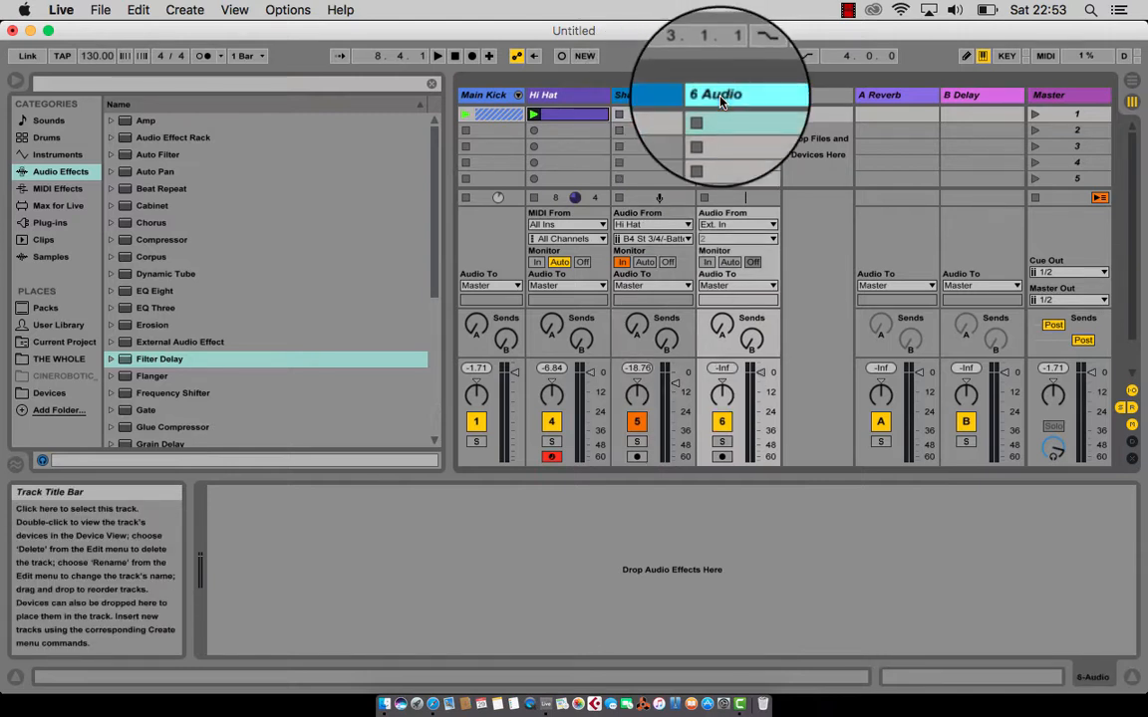
key("super+r")
type("Hat")
key("Return")
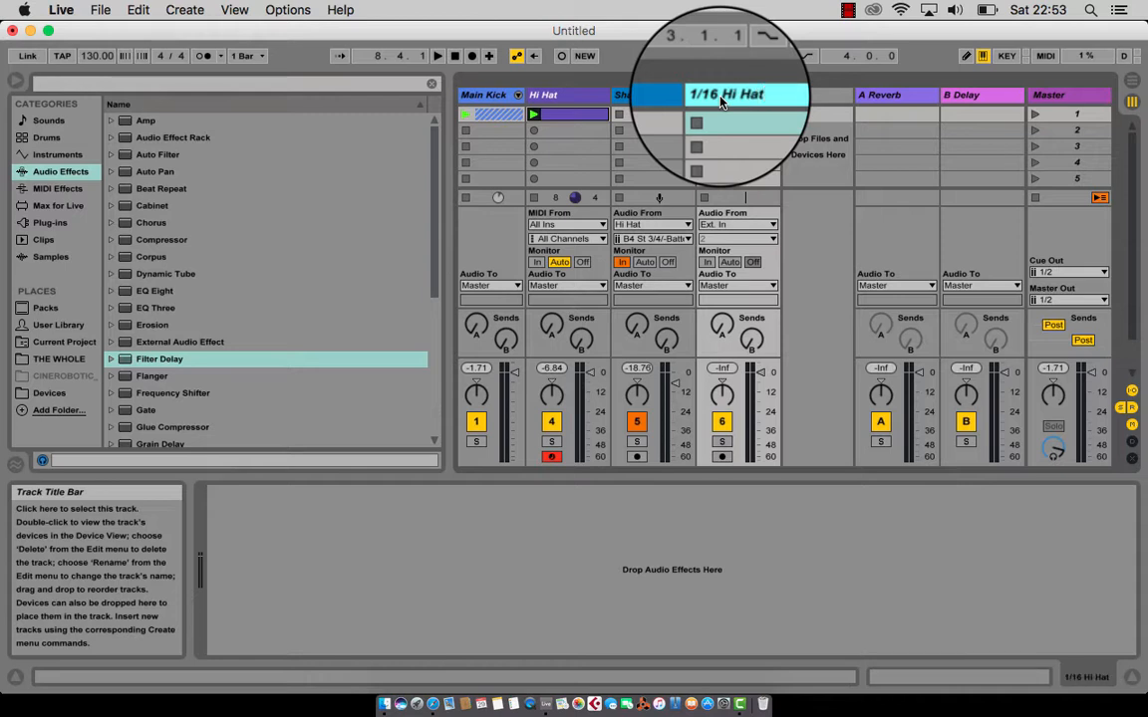
Feed the 1/16 Hi Hat track from Hi Hat's B4 St 5/6 output and set its monitoring to In
key("space")
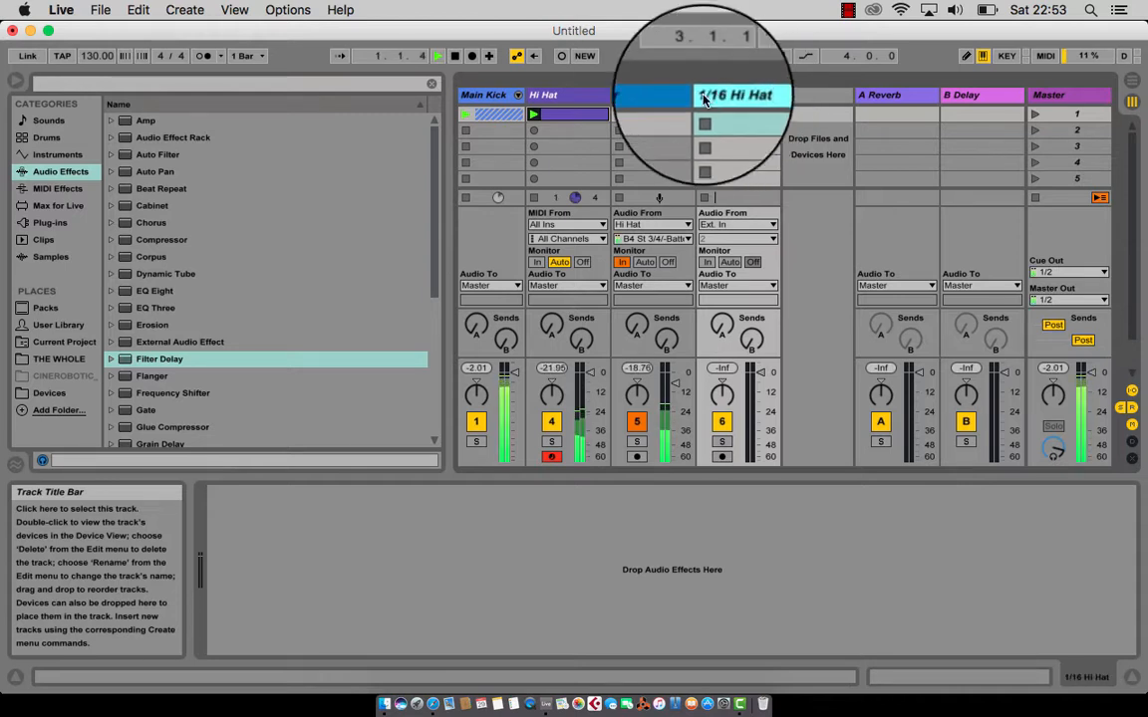
left_click(749, 283)
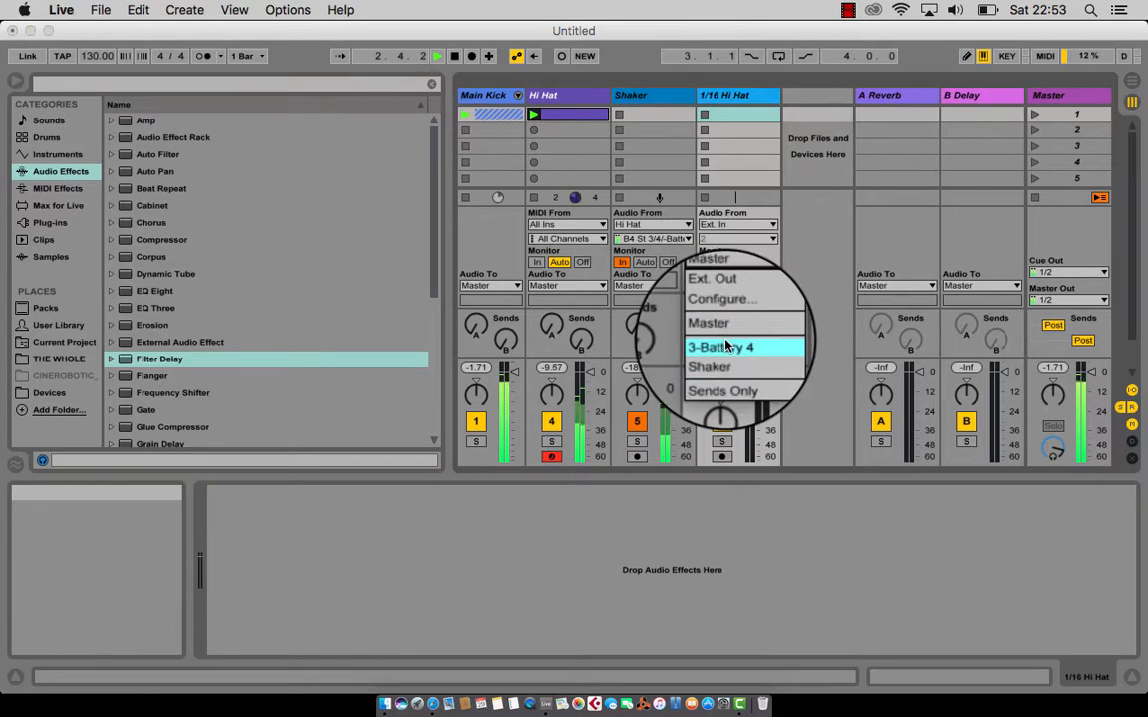
left_click(734, 225)
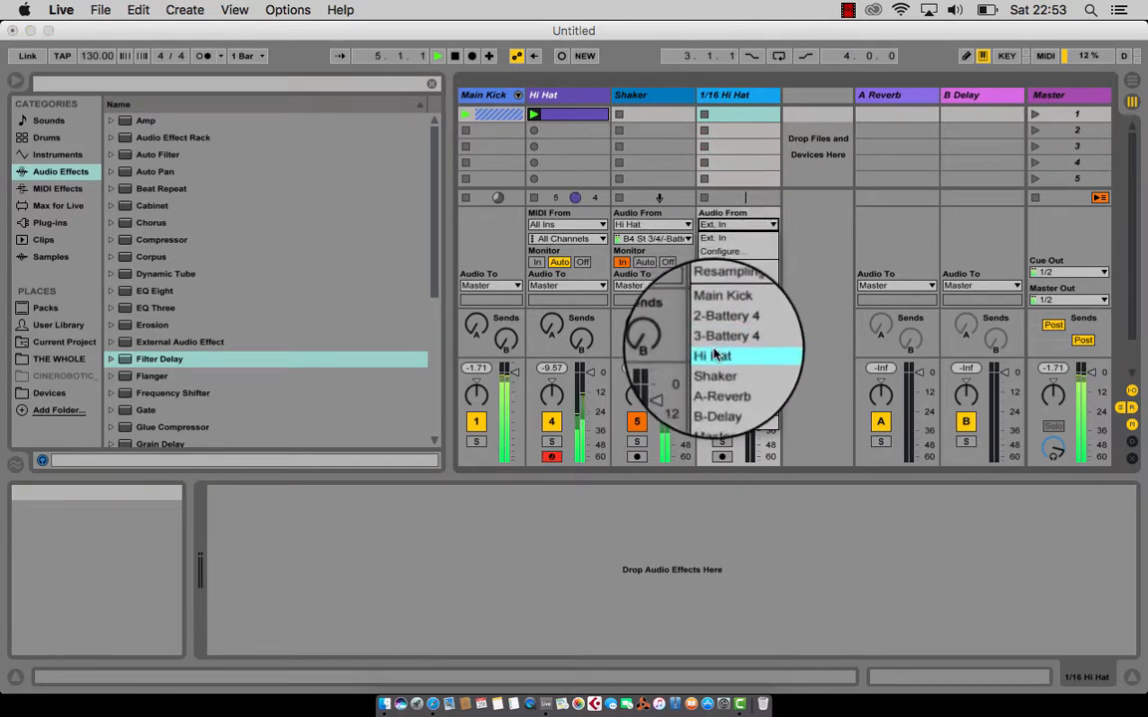
left_click(713, 356)
left_click(737, 239)
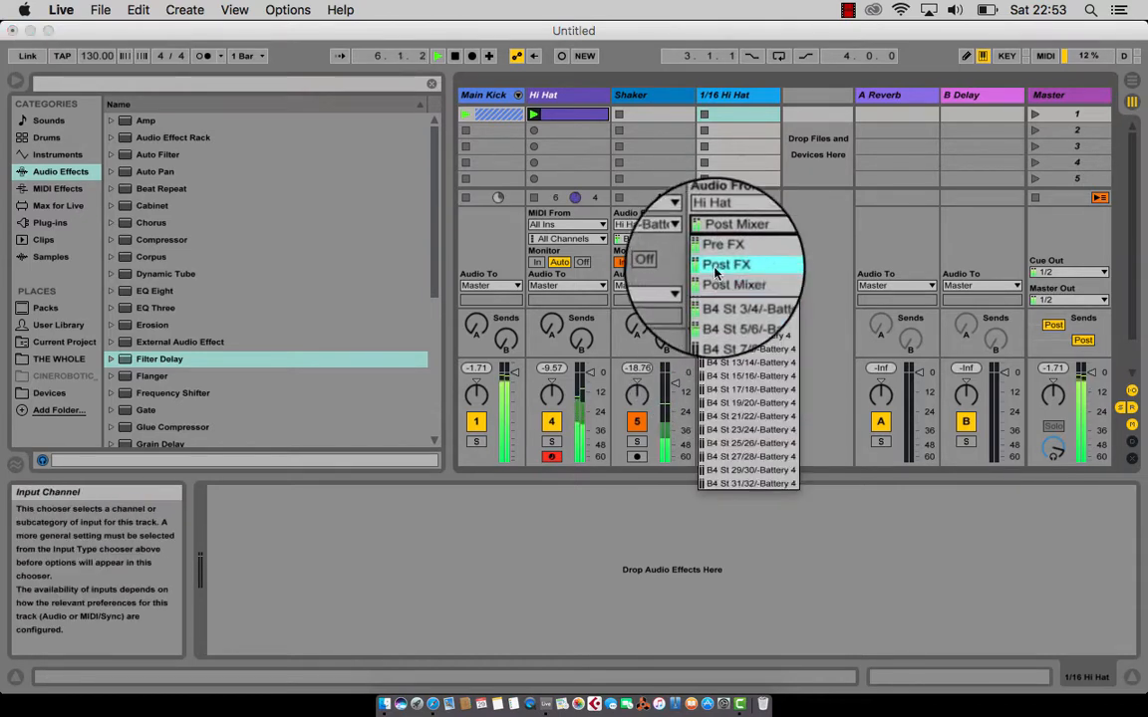
left_click(714, 310)
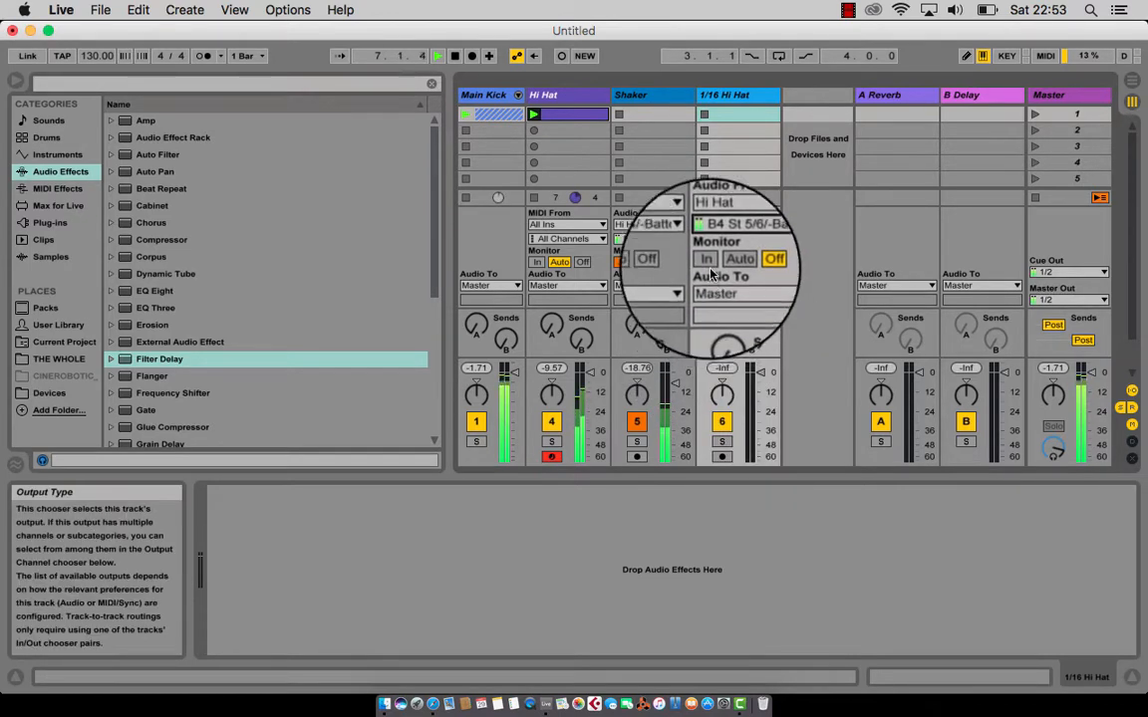
left_click(706, 262)
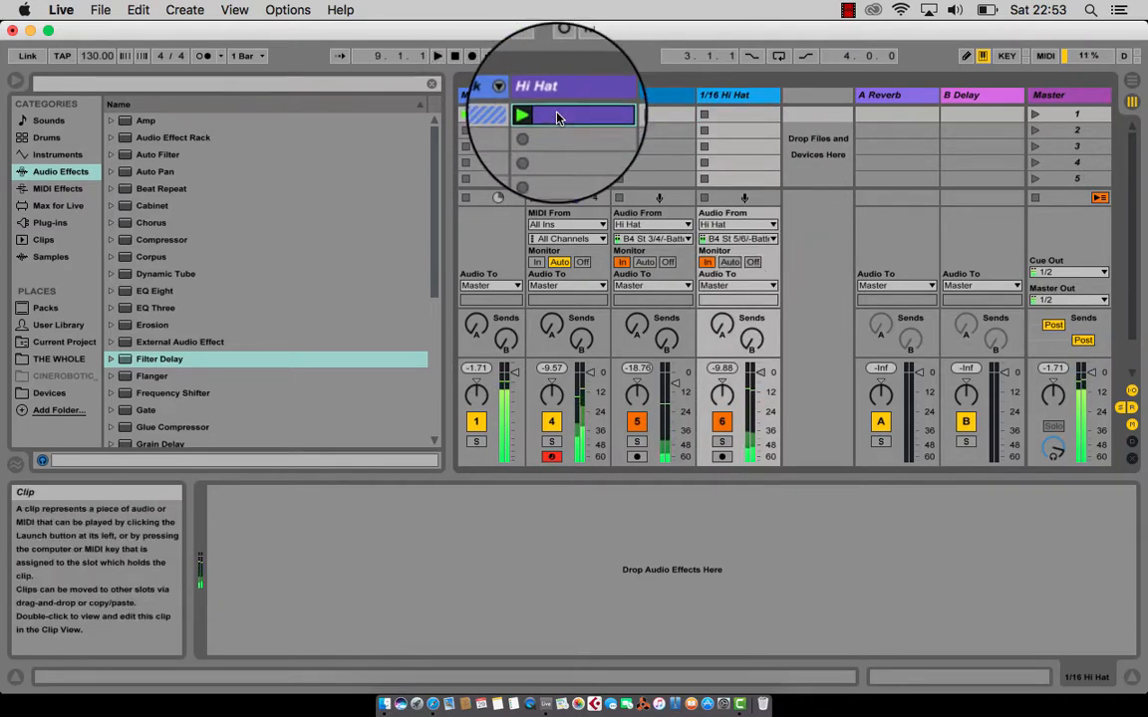
Replace the Hi Hat clip's D1 notes with continuous 1/16 notes across the whole bar, using a 1/16 grid
double_click(558, 117)
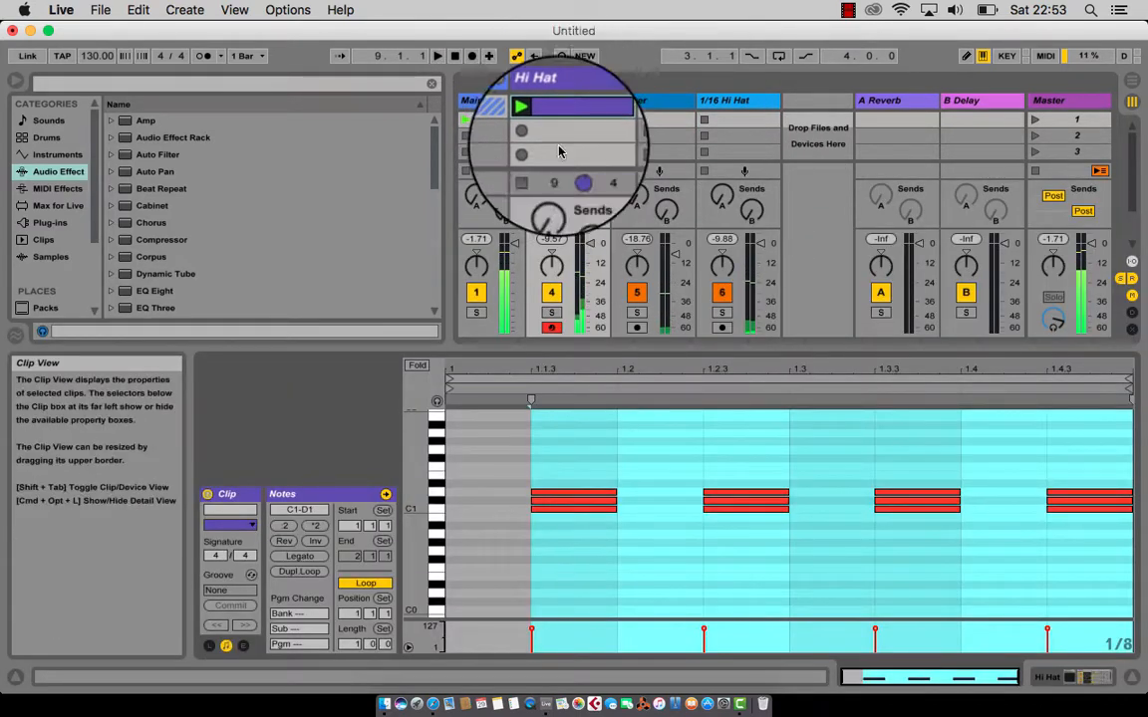
left_click(440, 498)
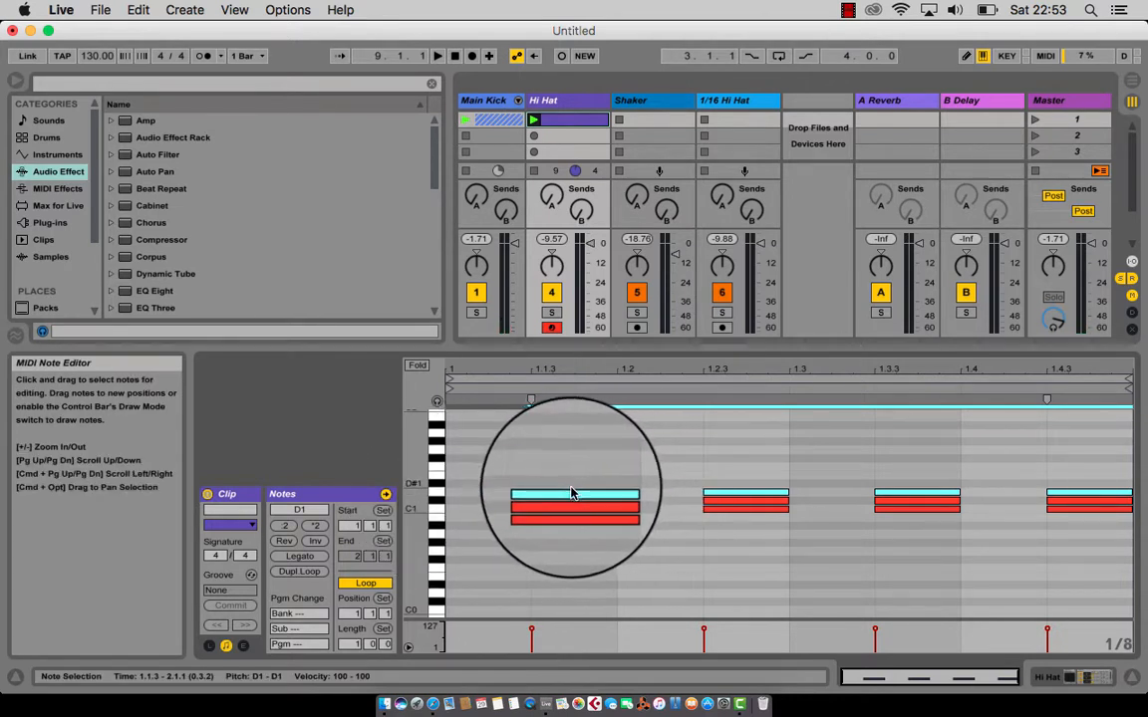
double_click(505, 497)
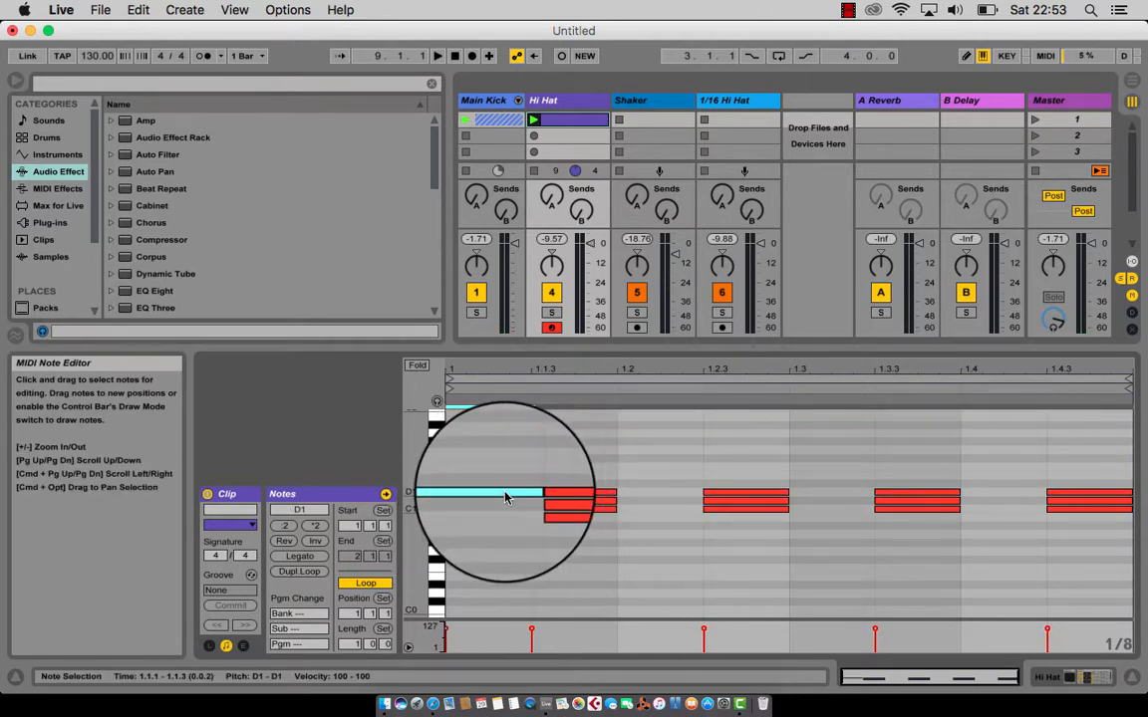
right_click(515, 463)
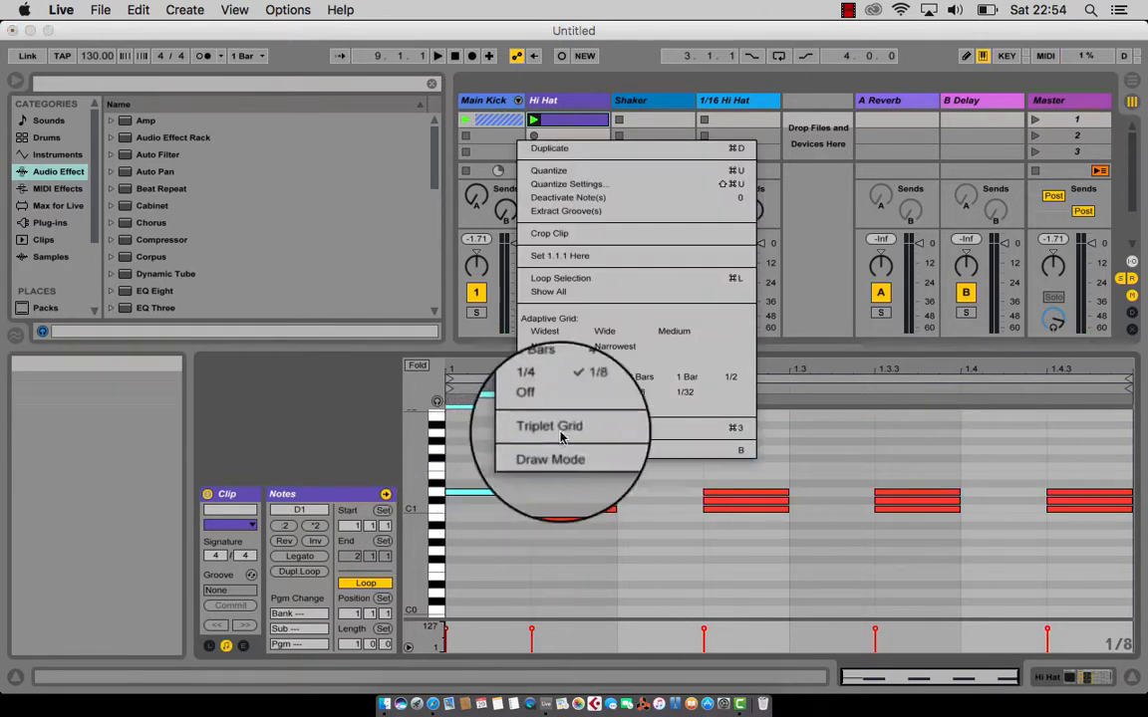
left_click(640, 391)
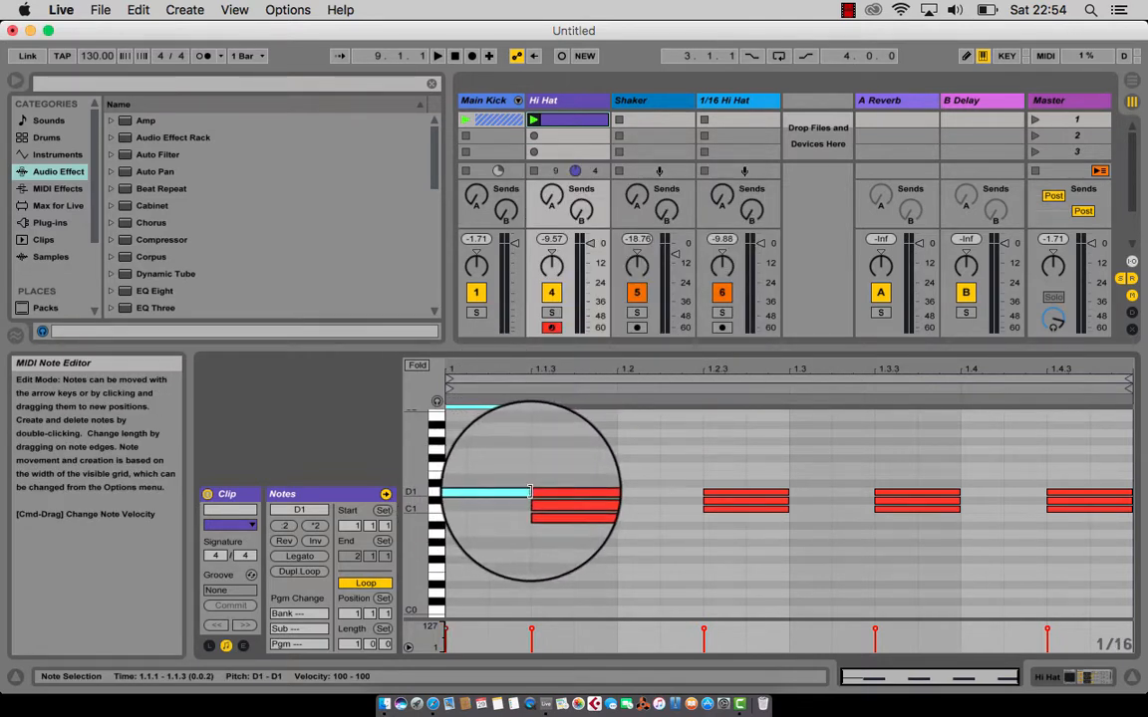
left_click_drag(531, 492, 487, 492)
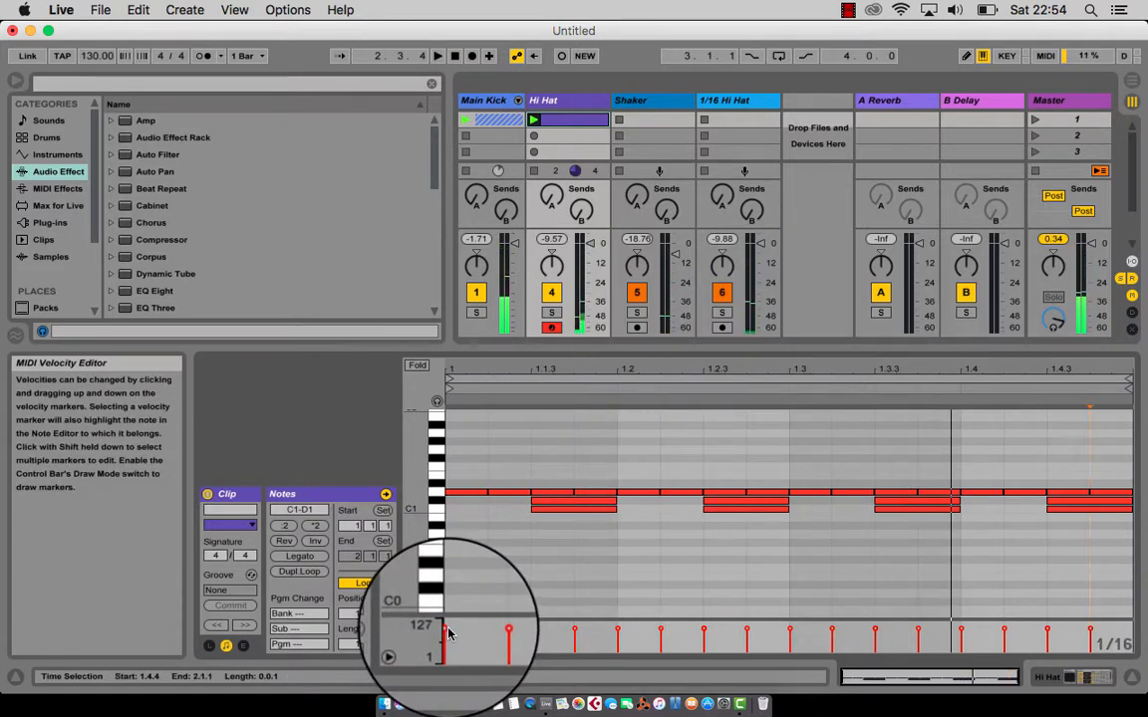
Lower the first D1 note's velocity to 41 and then reduce all D1 velocities together to a 27–67 range
left_click_drag(447, 634, 448, 643)
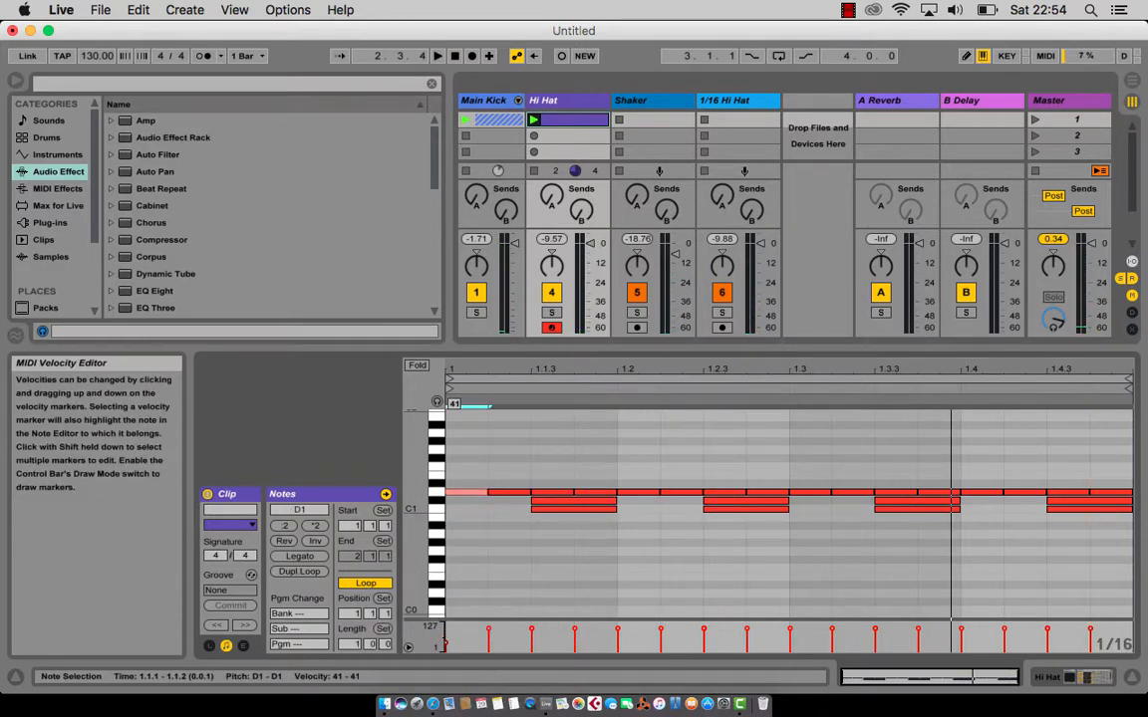
left_click(439, 498)
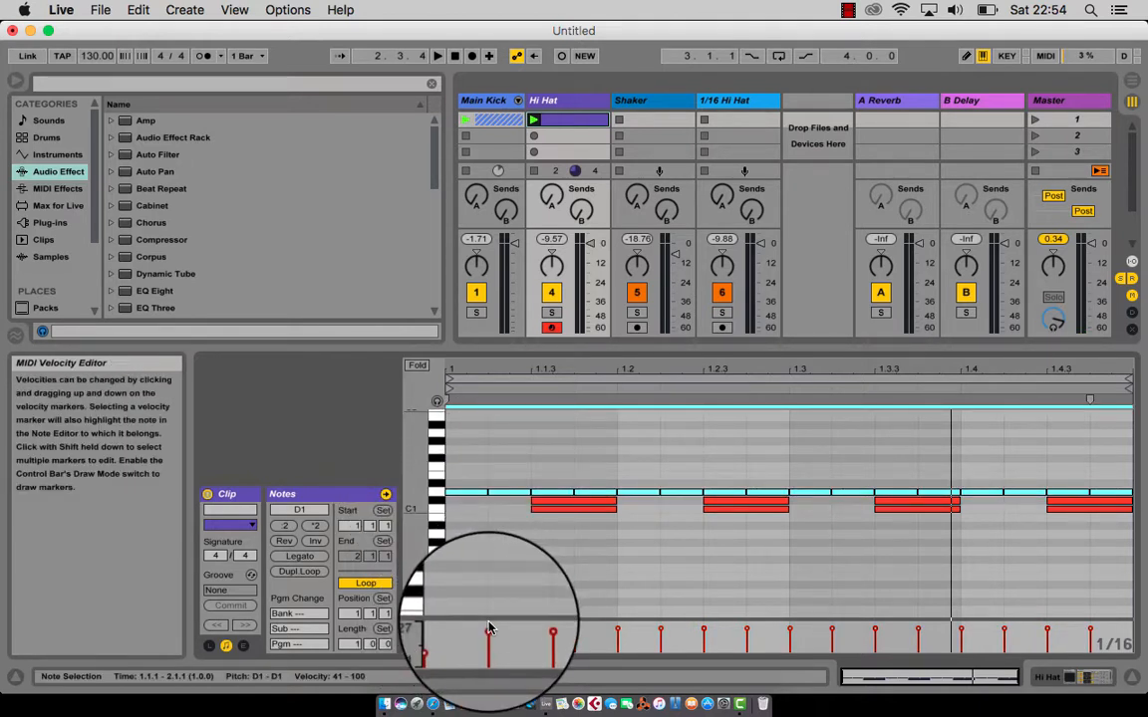
left_click_drag(488, 630, 487, 641)
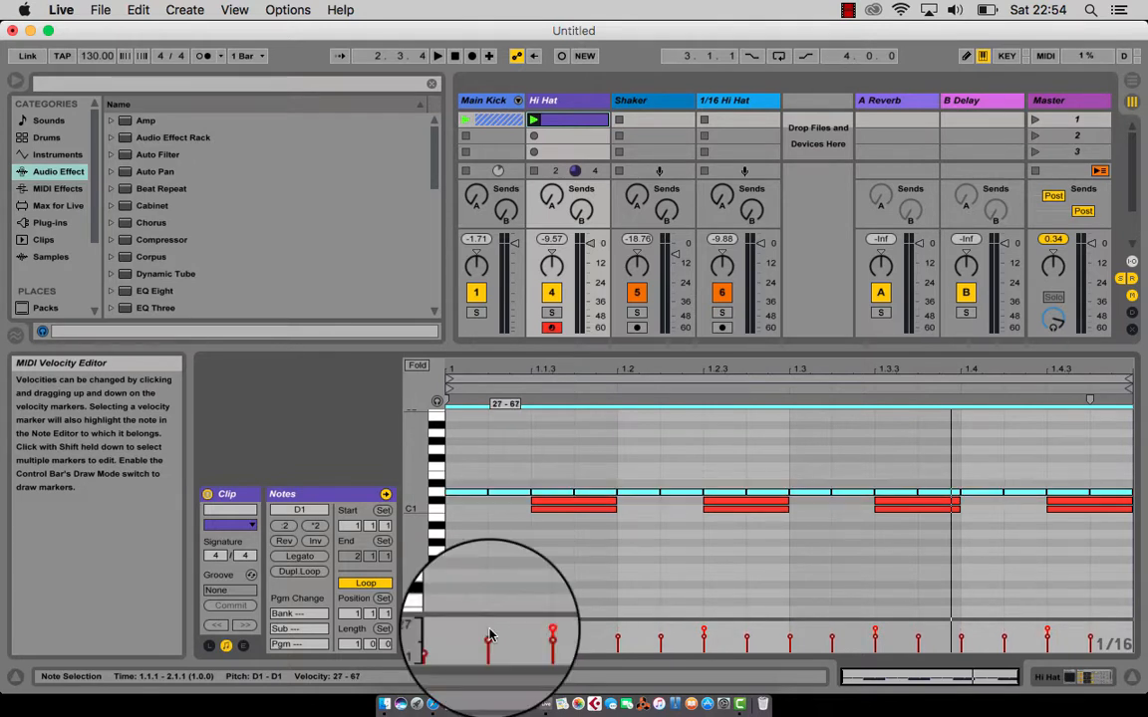
Lower the individual velocities of the D1 notes at 1.1.4 and 1.2.1
left_click(511, 495)
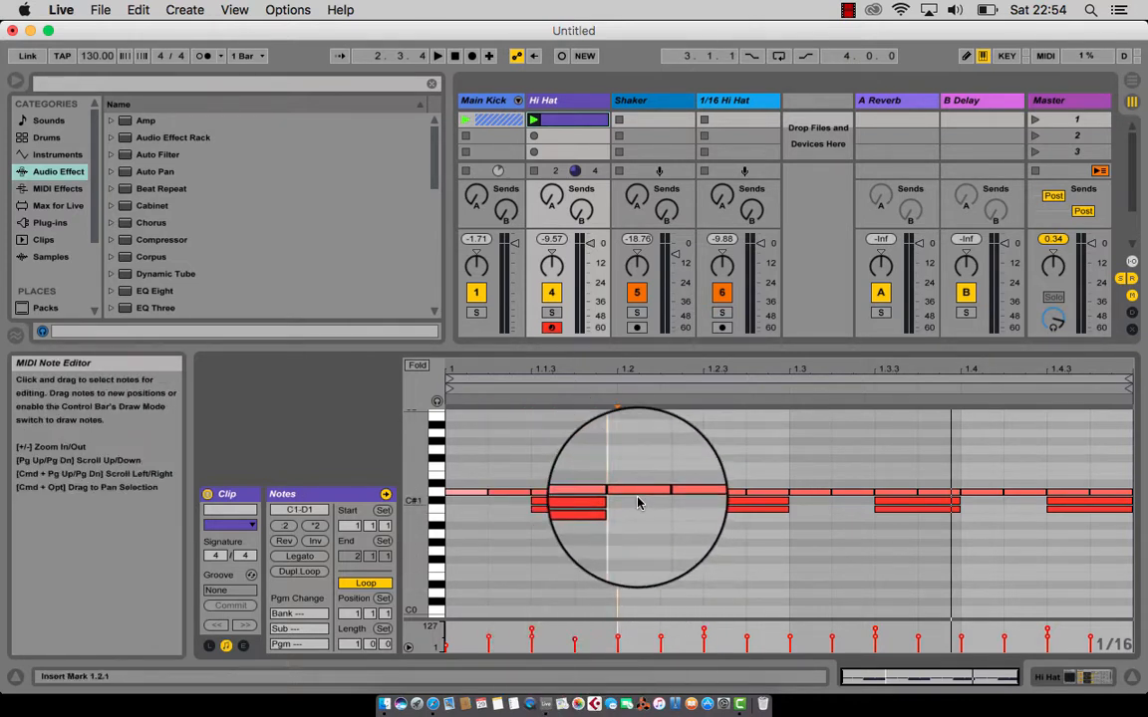
left_click(618, 643)
left_click_drag(617, 642, 618, 645)
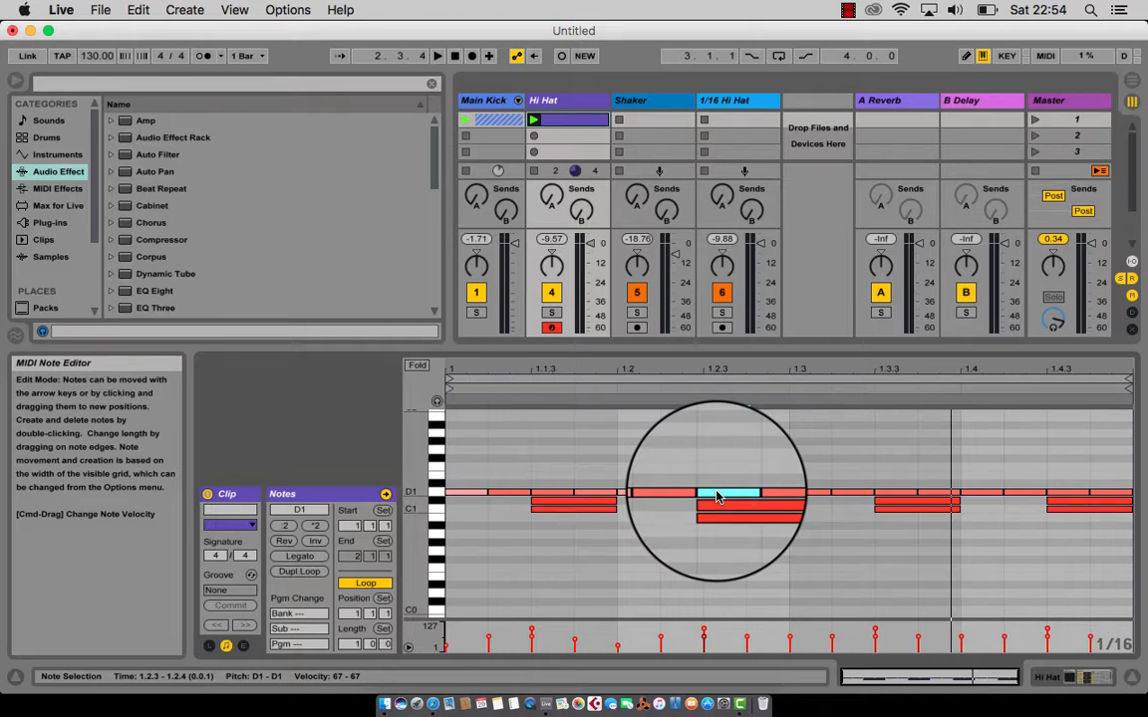
Delete the D1 notes from 1.3 onward and duplicate the first half's D1 notes into the emptied second half
left_click(805, 494)
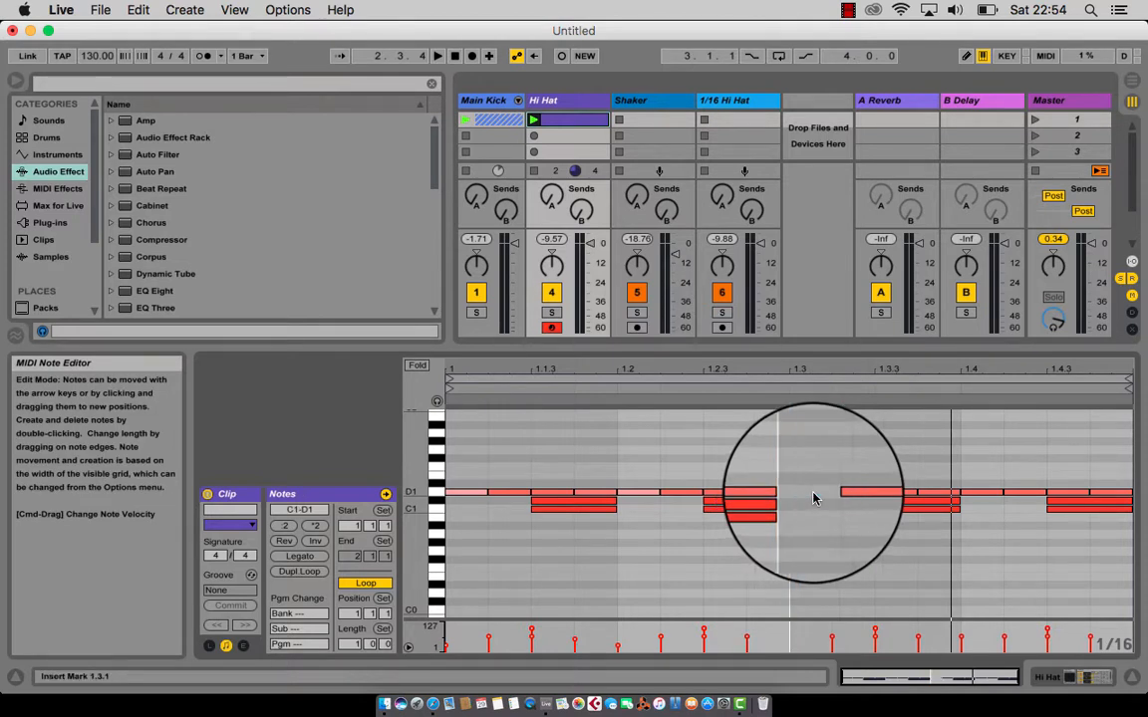
left_click_drag(812, 493, 1126, 492)
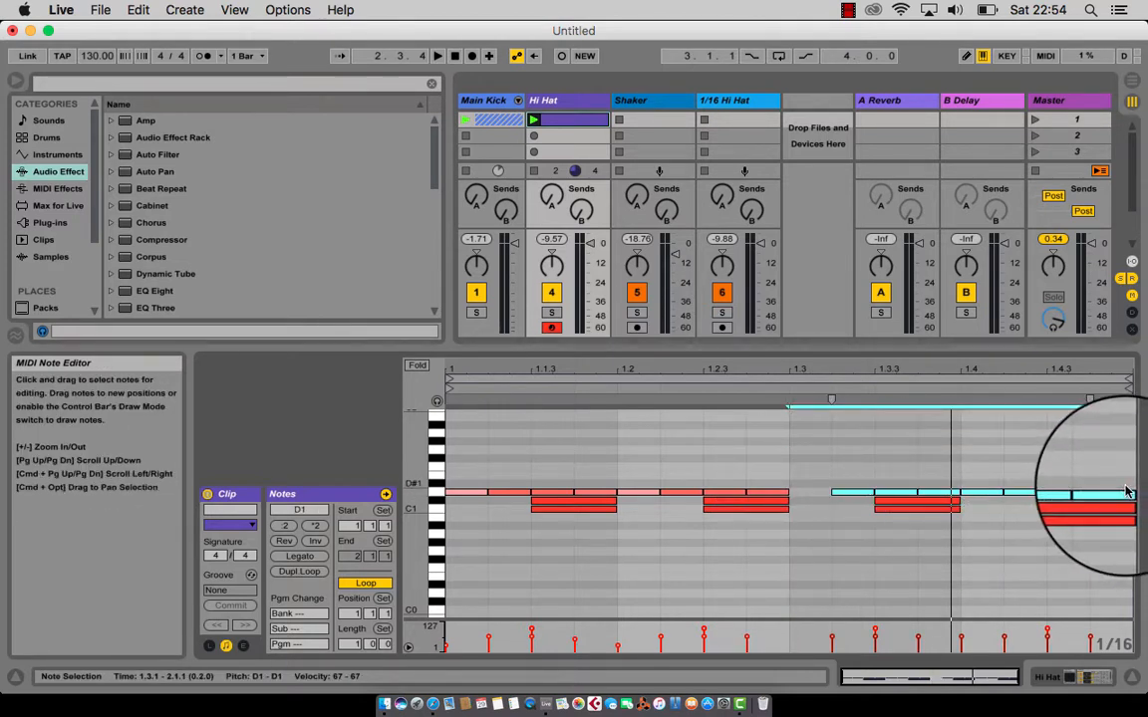
left_click_drag(807, 482, 580, 493)
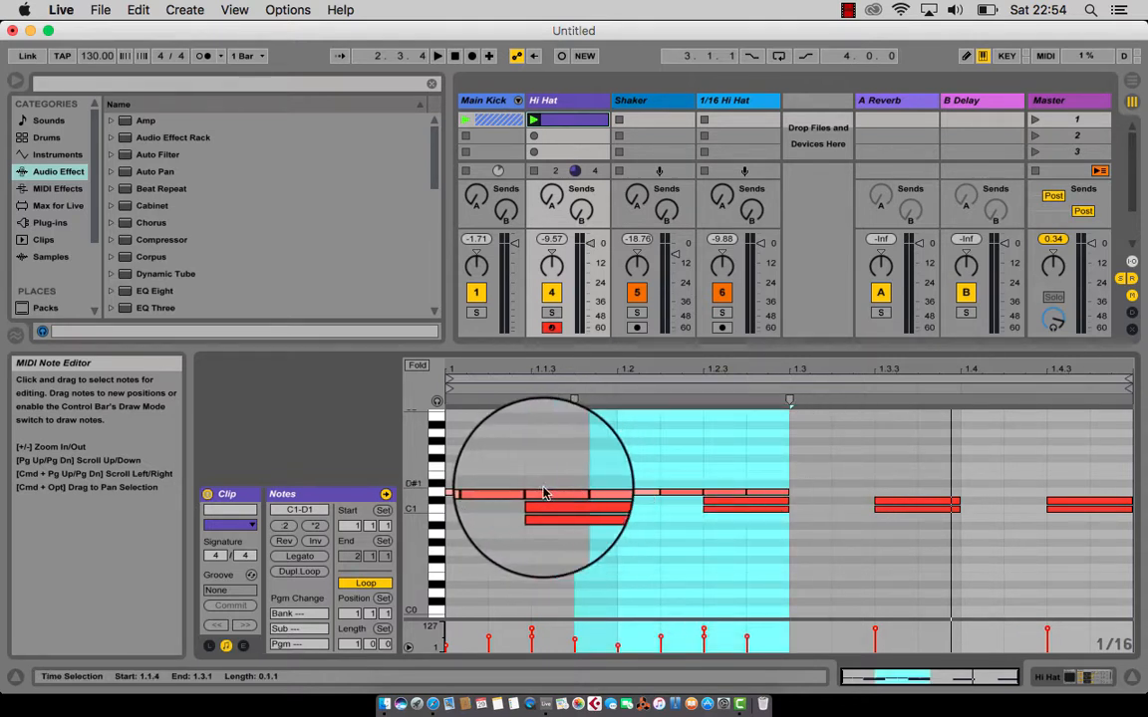
left_click(531, 480)
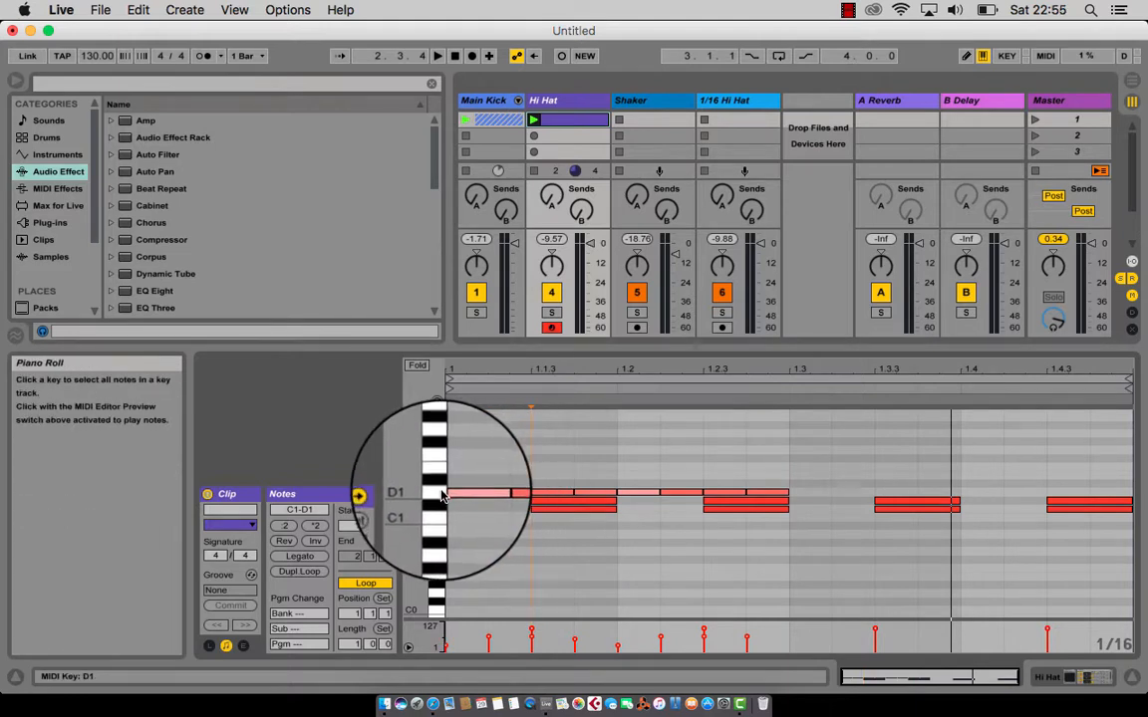
key("super+d")
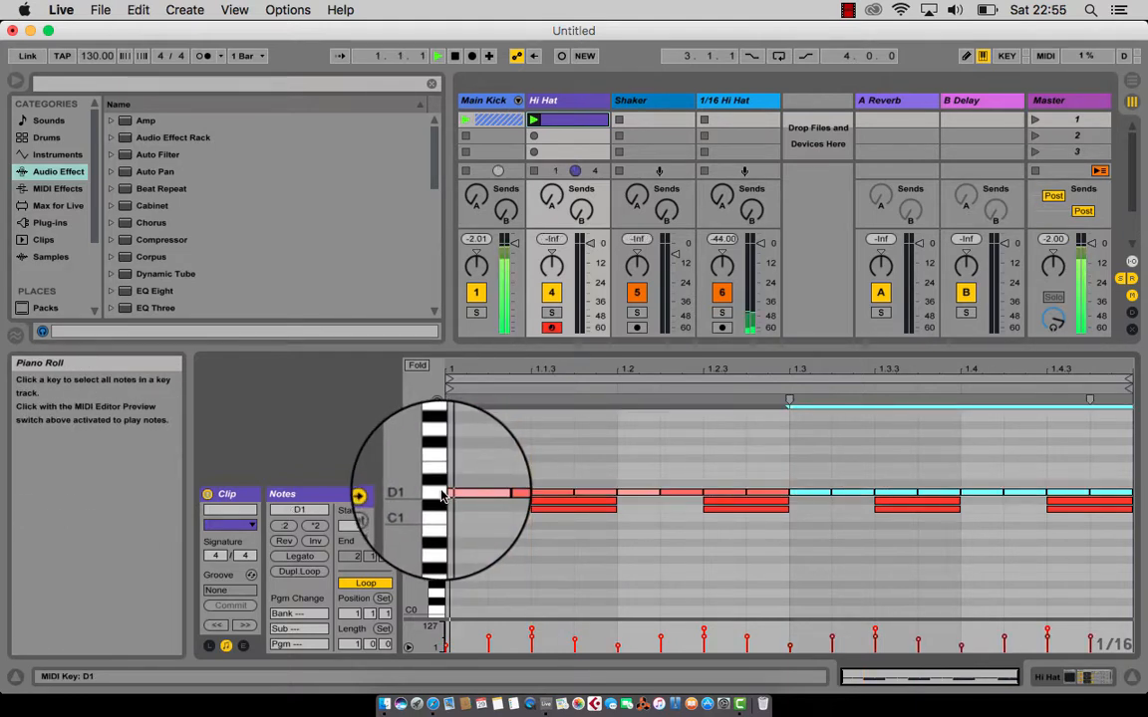
Solo the 1/16 Hi Hat track with its volume at 3.3 dB and show its device chain
left_click_drag(761, 243, 760, 254)
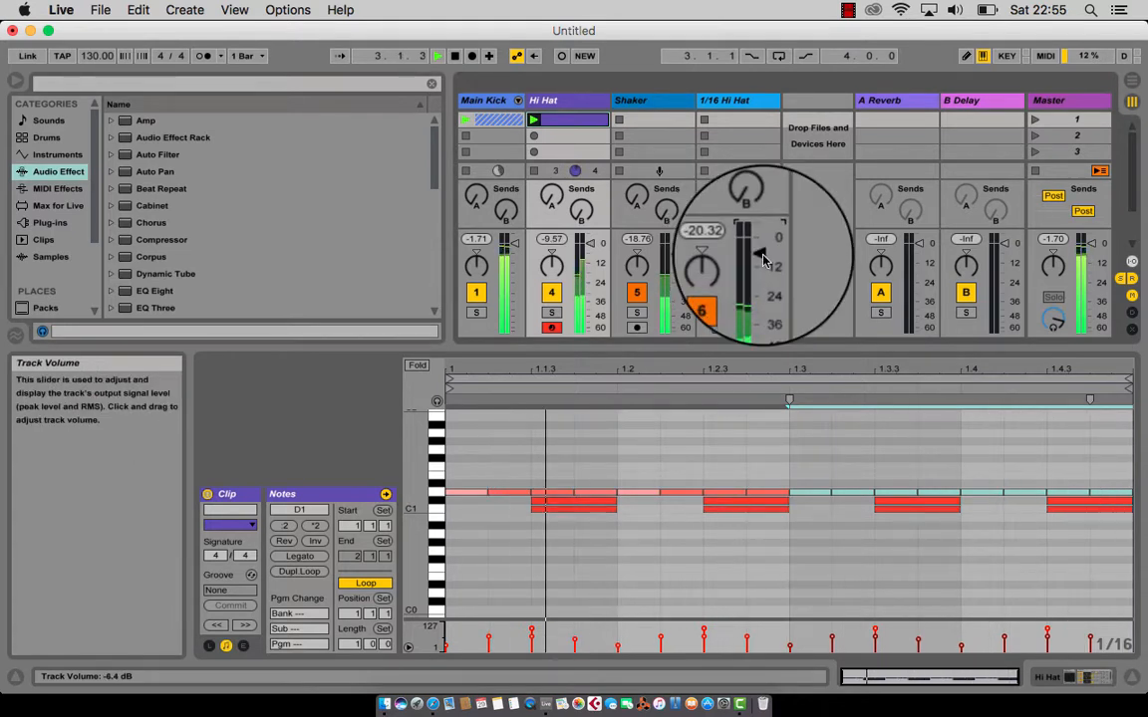
left_click(723, 314)
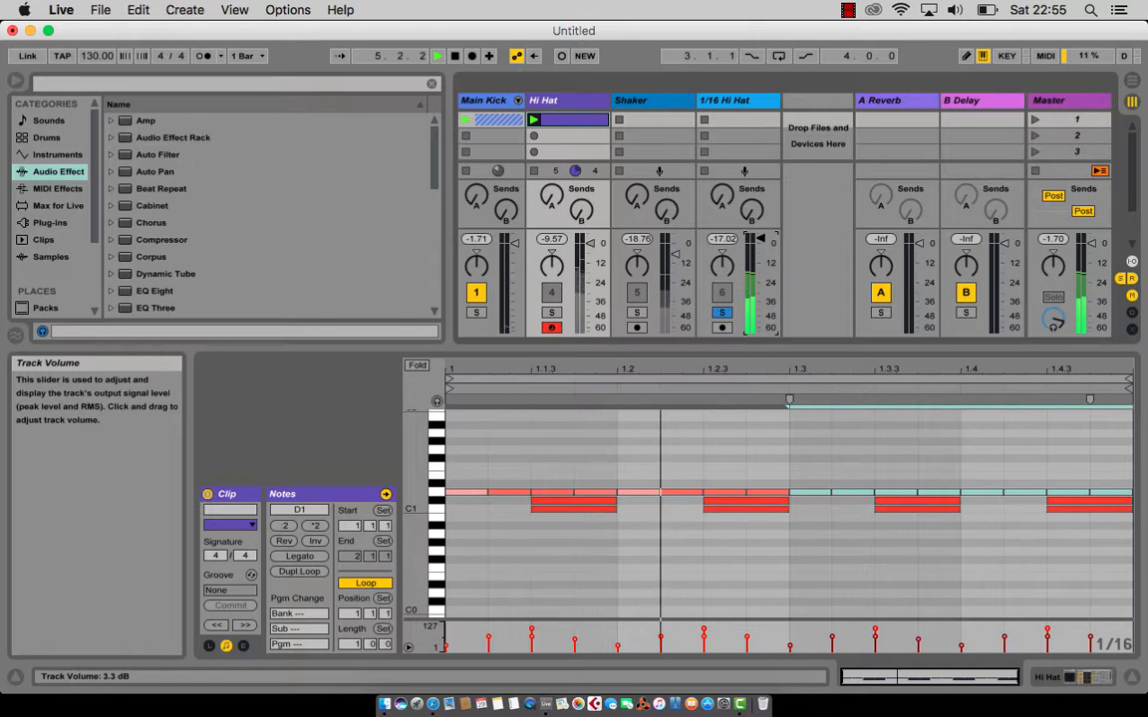
left_click(743, 101)
left_click(398, 362)
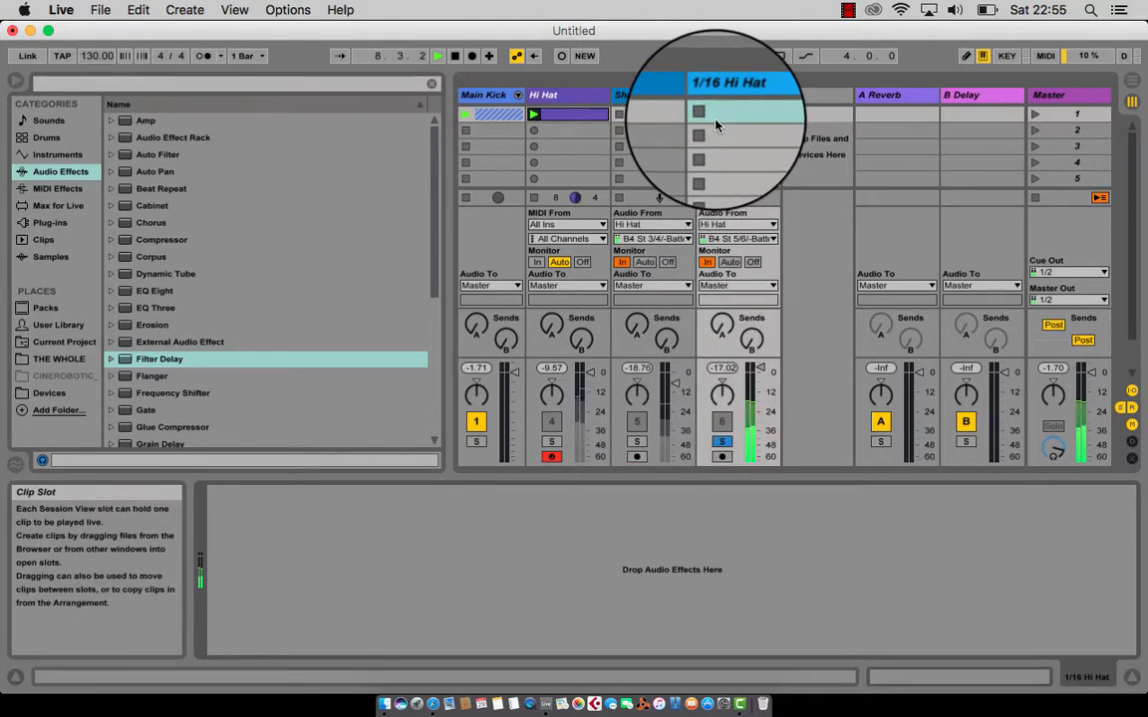
Open Battery 4 on the Hi Hat track and replace the sample in cell A3 with ClosedHH 7T8
left_click(568, 95)
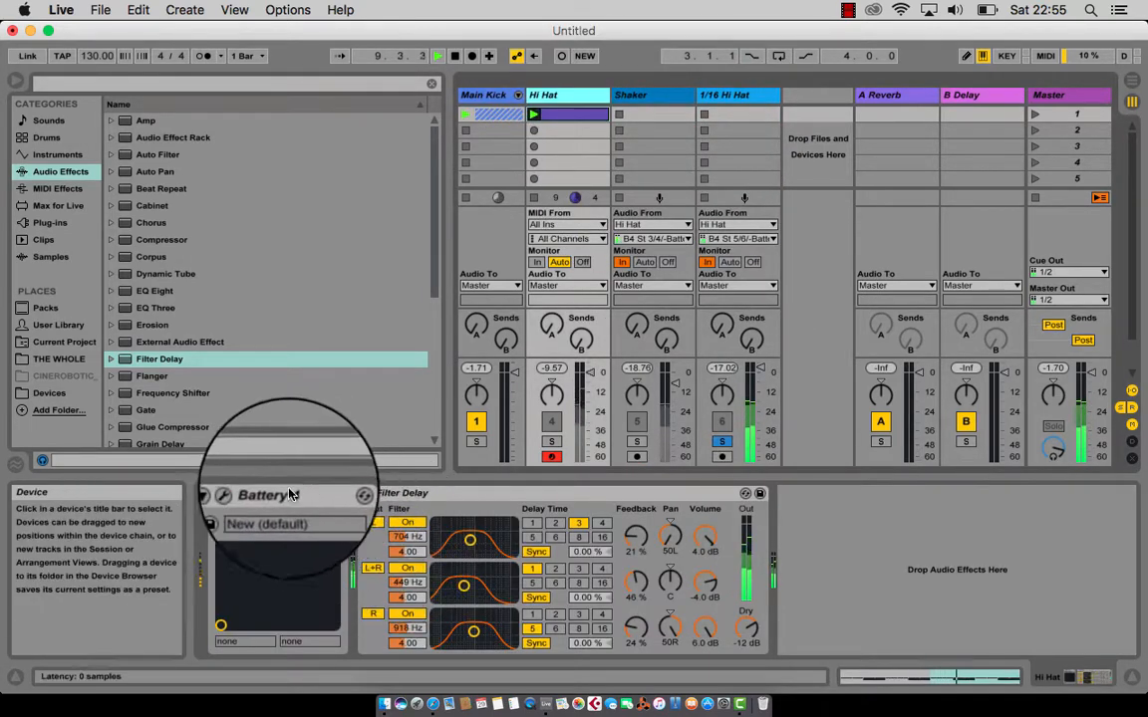
left_click(224, 495)
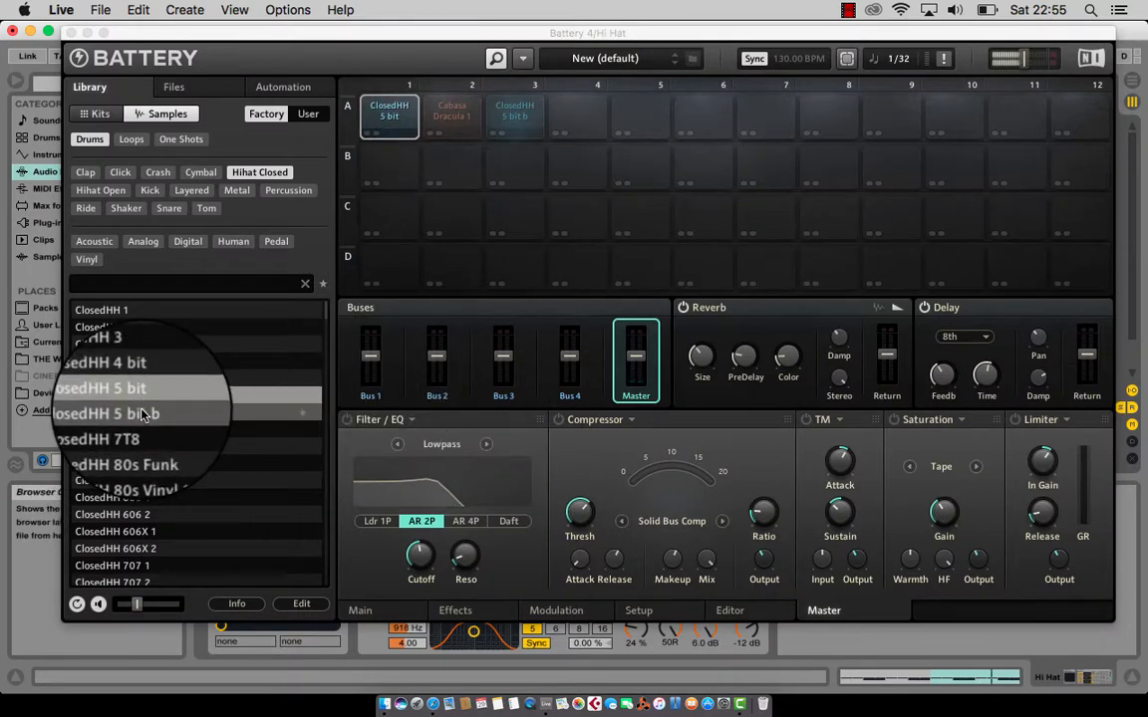
left_click(505, 122)
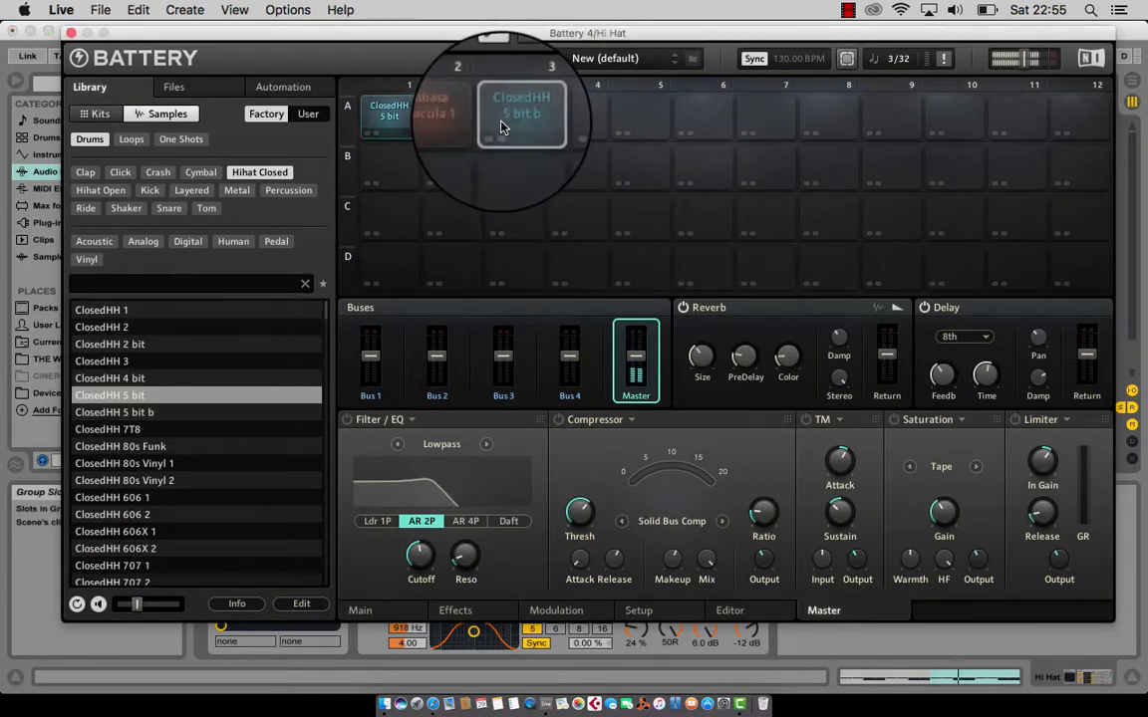
left_click(152, 419)
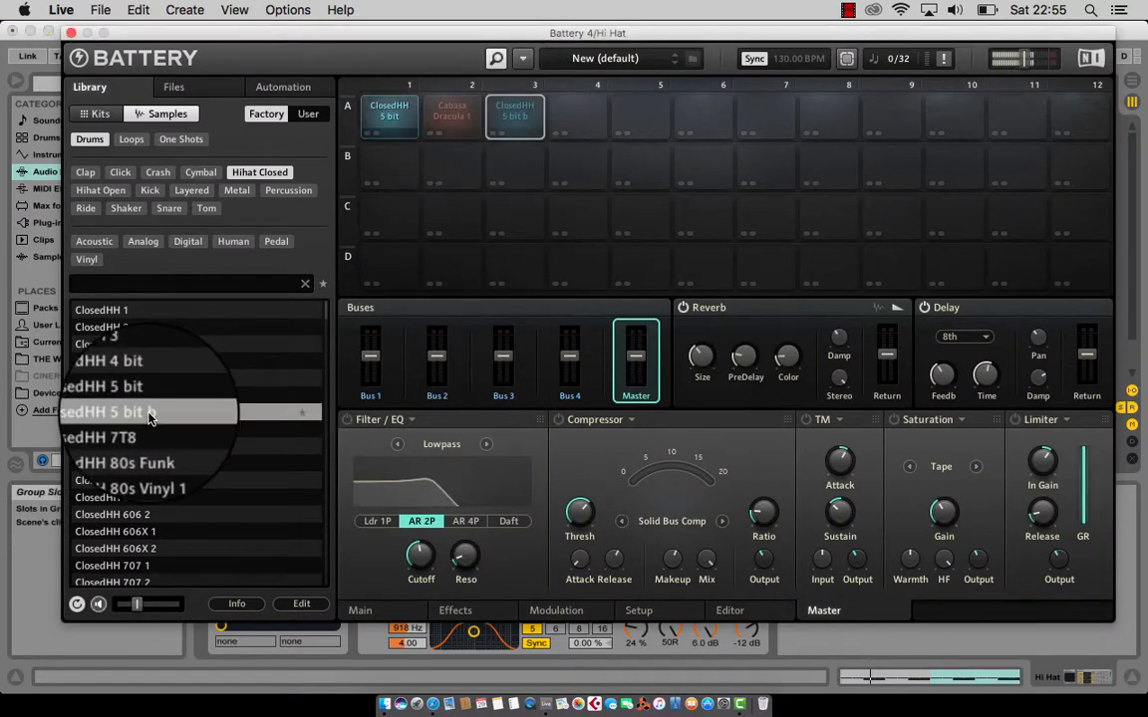
left_click(129, 430)
left_click_drag(129, 434, 516, 118)
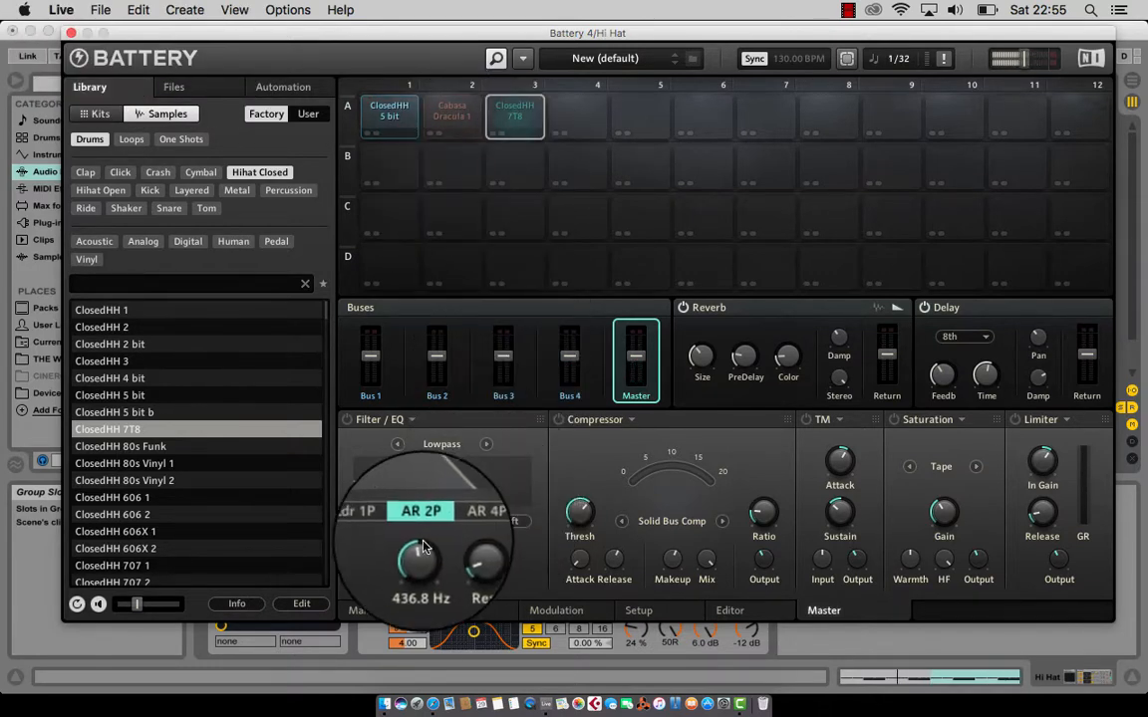
Increase the attack of cell A3's volume envelope and close the Battery 4 window
left_click(368, 609)
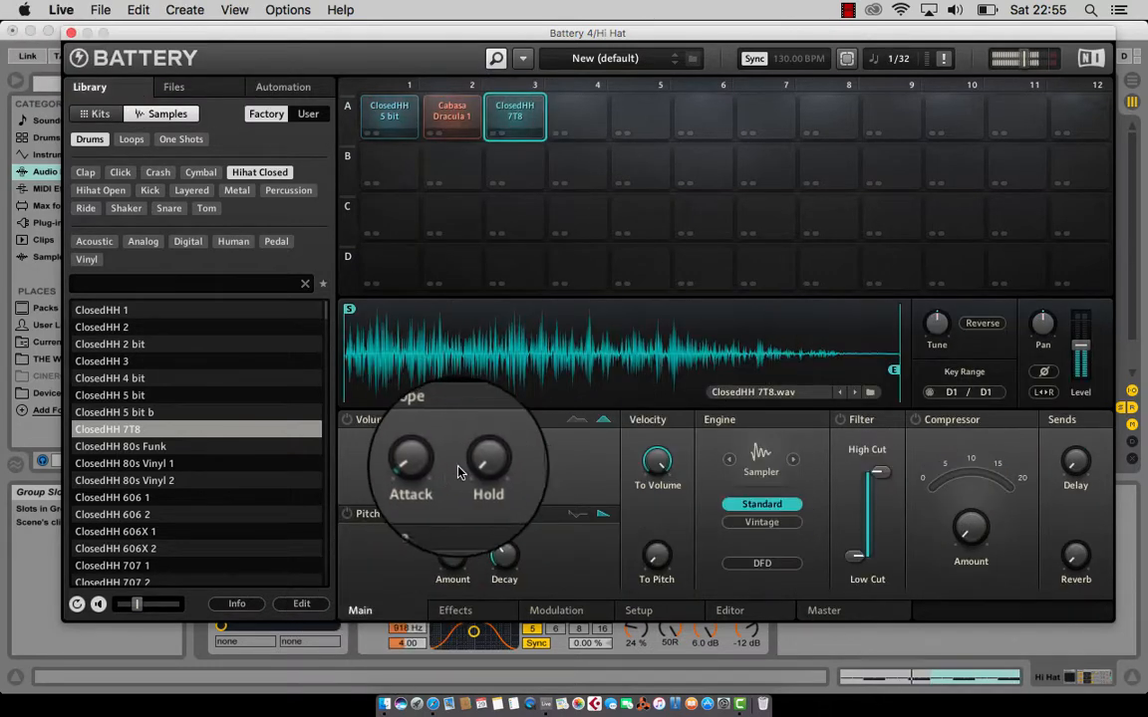
left_click_drag(427, 462, 426, 447)
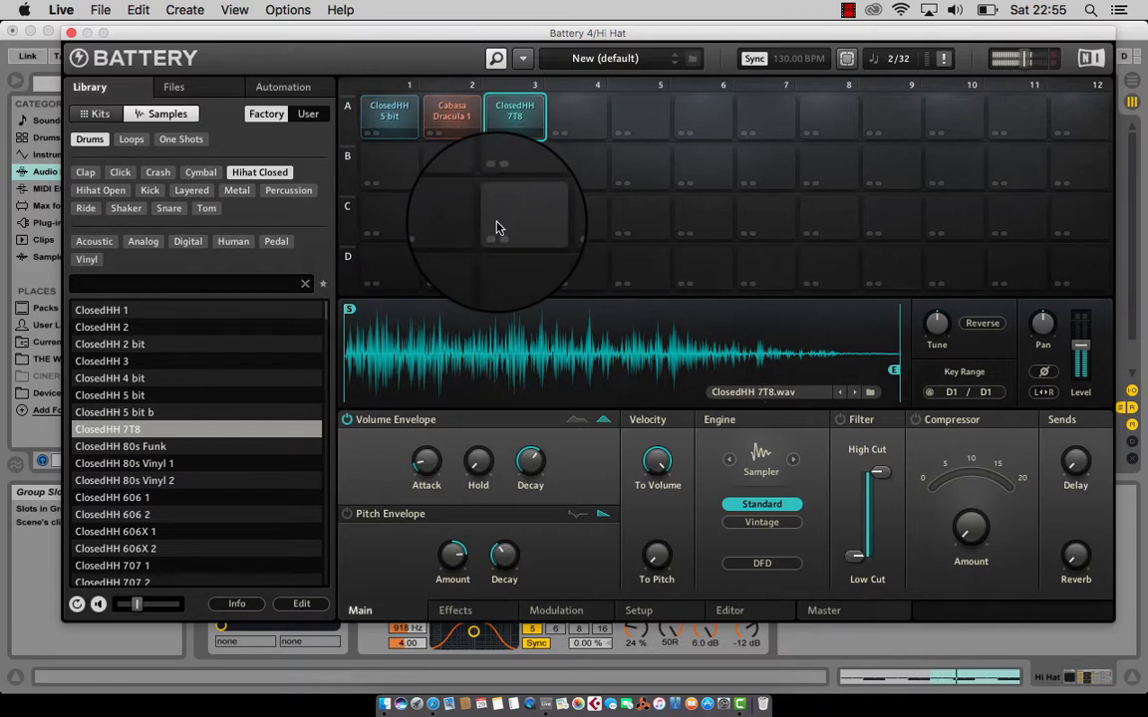
left_click(71, 33)
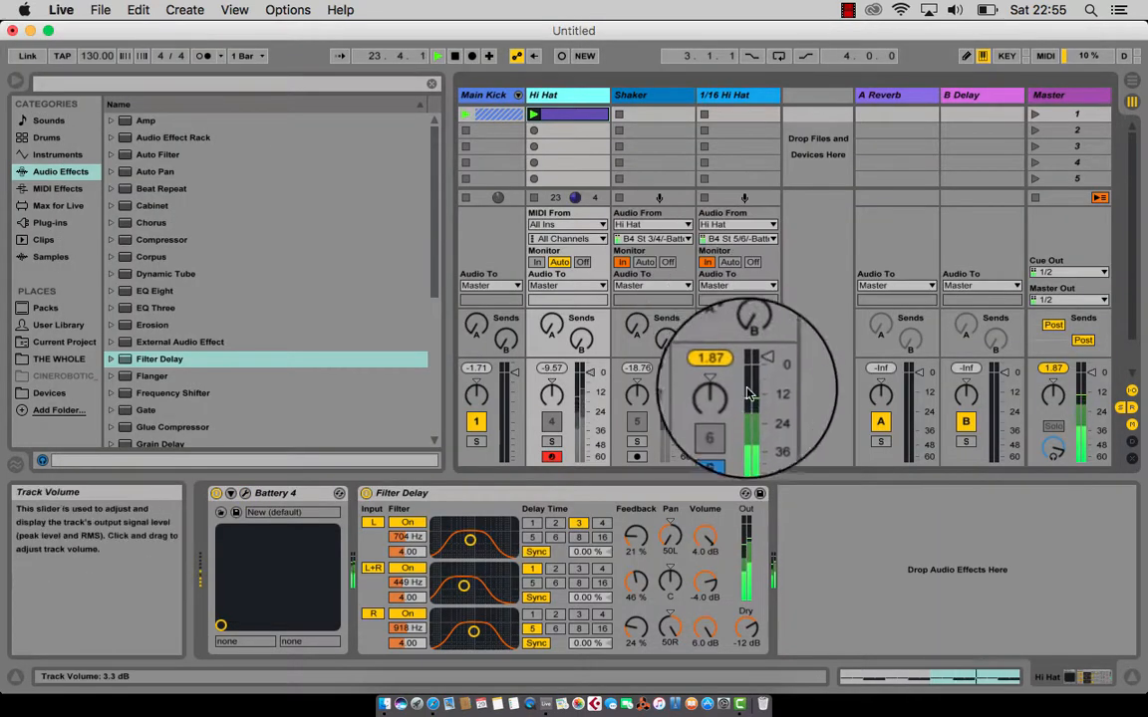
Unsolo the 1/16 Hi Hat track, set the Shaker volume to -3.7 dB and solo the Hi Hat track
left_click(722, 442)
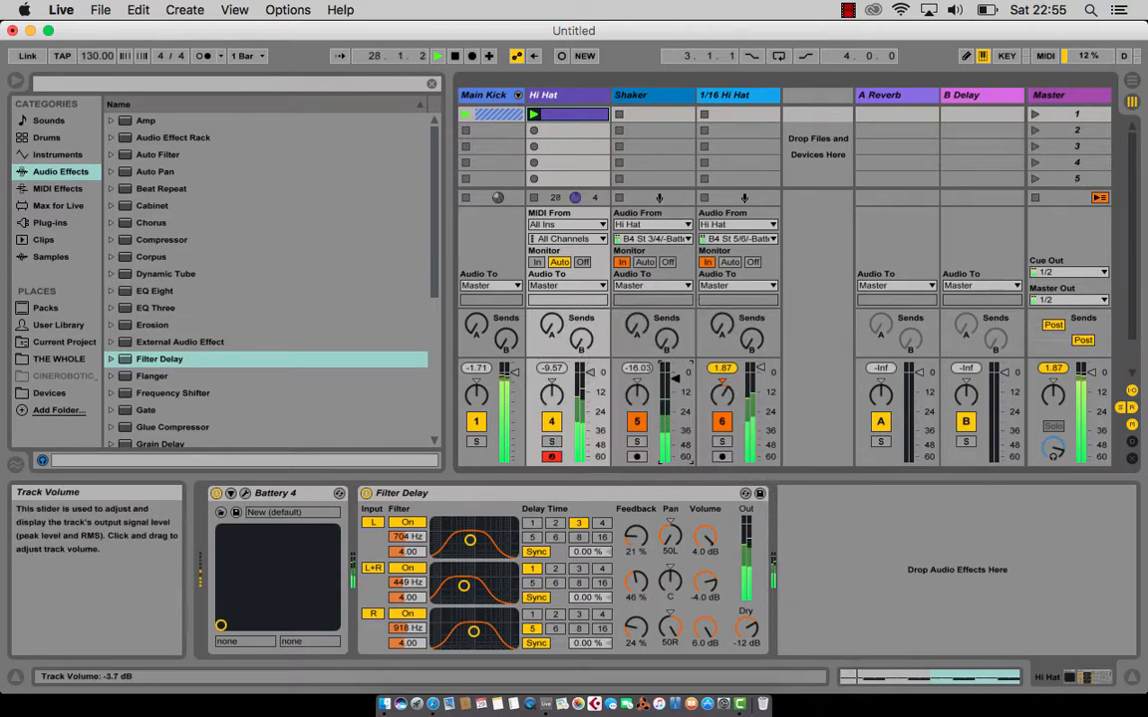
left_click(551, 441)
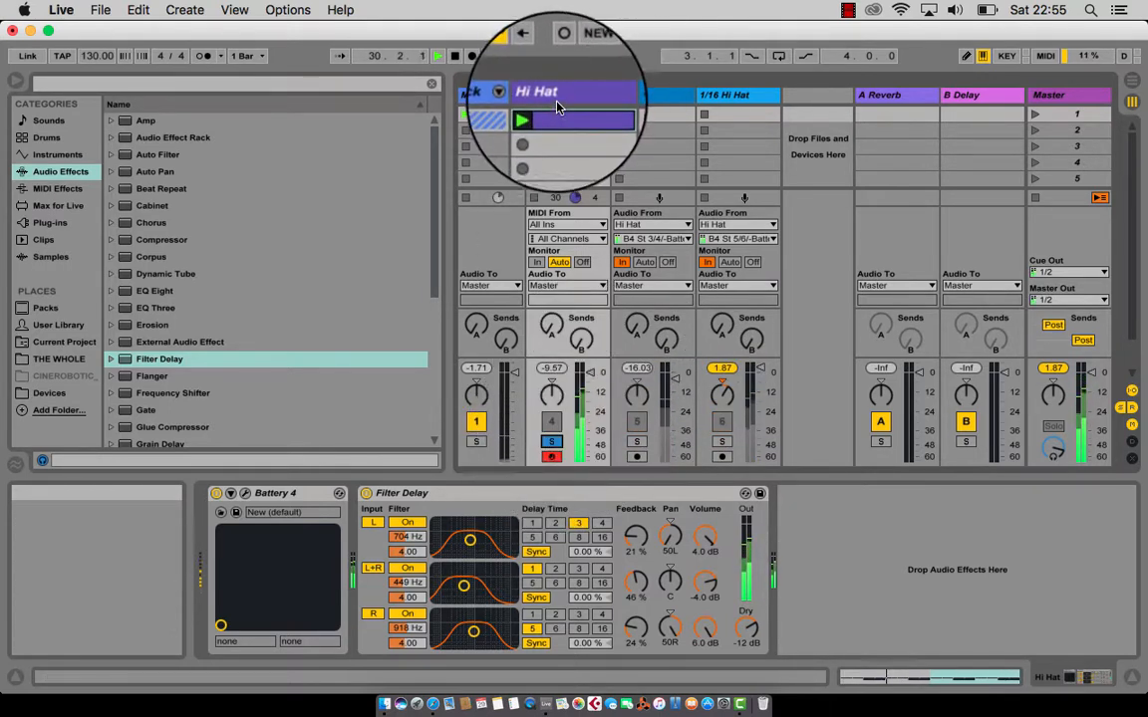
Open Battery 4 on the Hi Hat track and set the volume envelope attack of cell A1 to about 15.8 ms
left_click(557, 97)
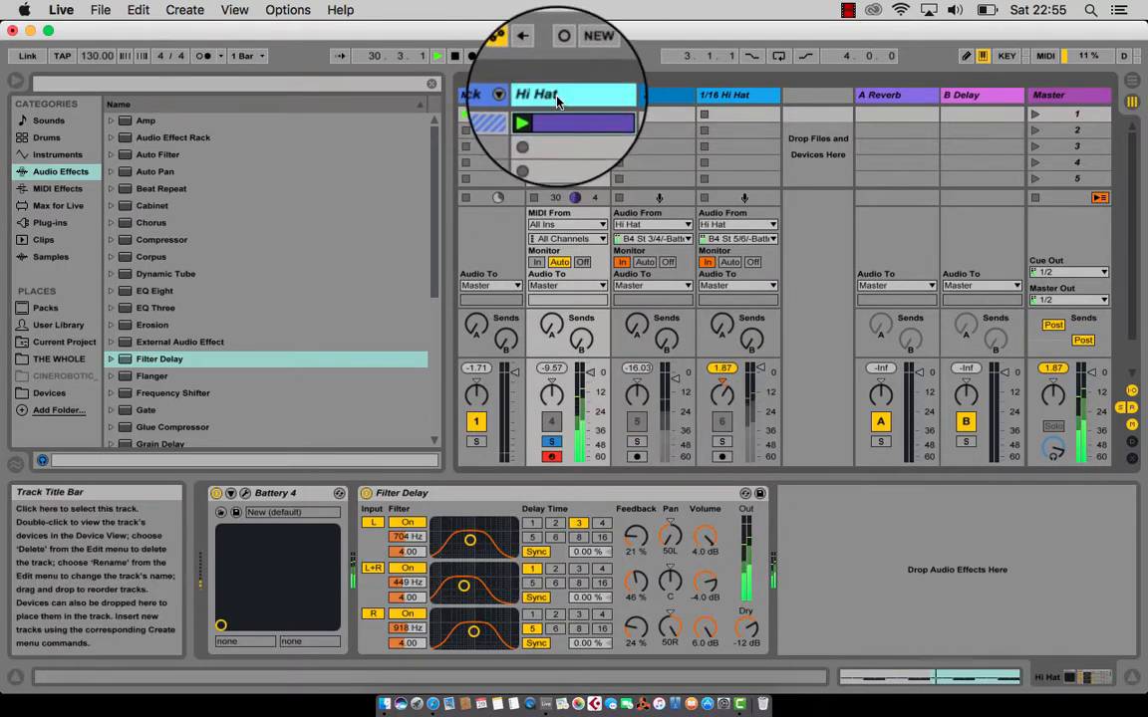
left_click(256, 481)
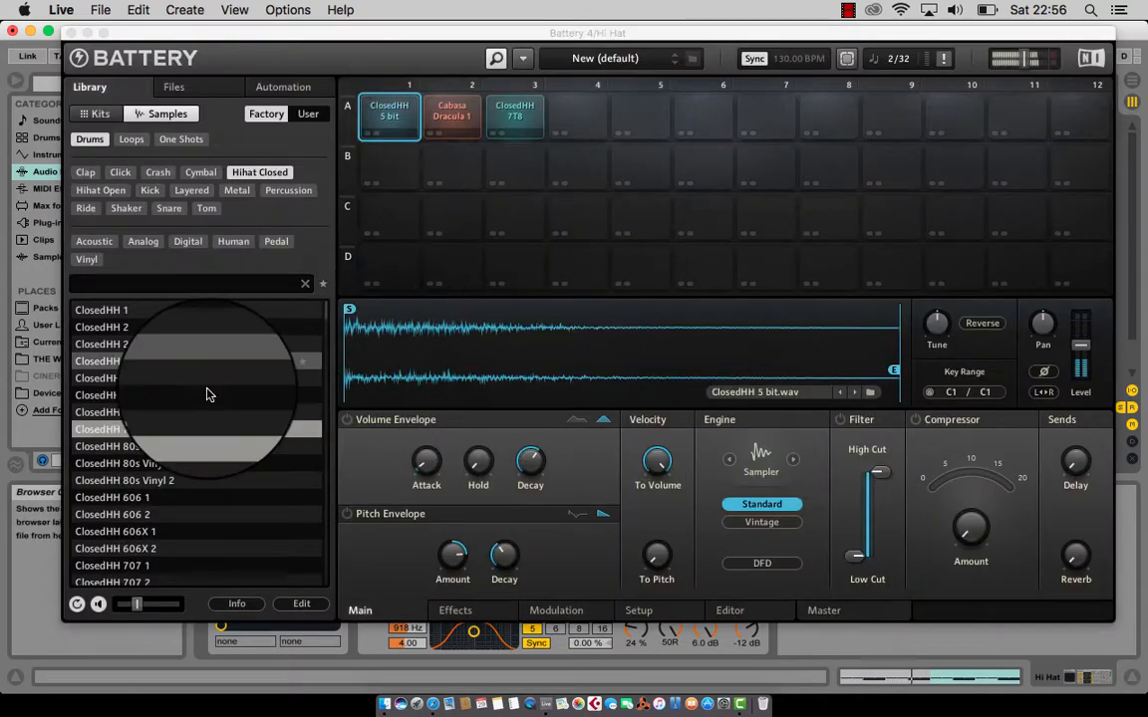
left_click(385, 117)
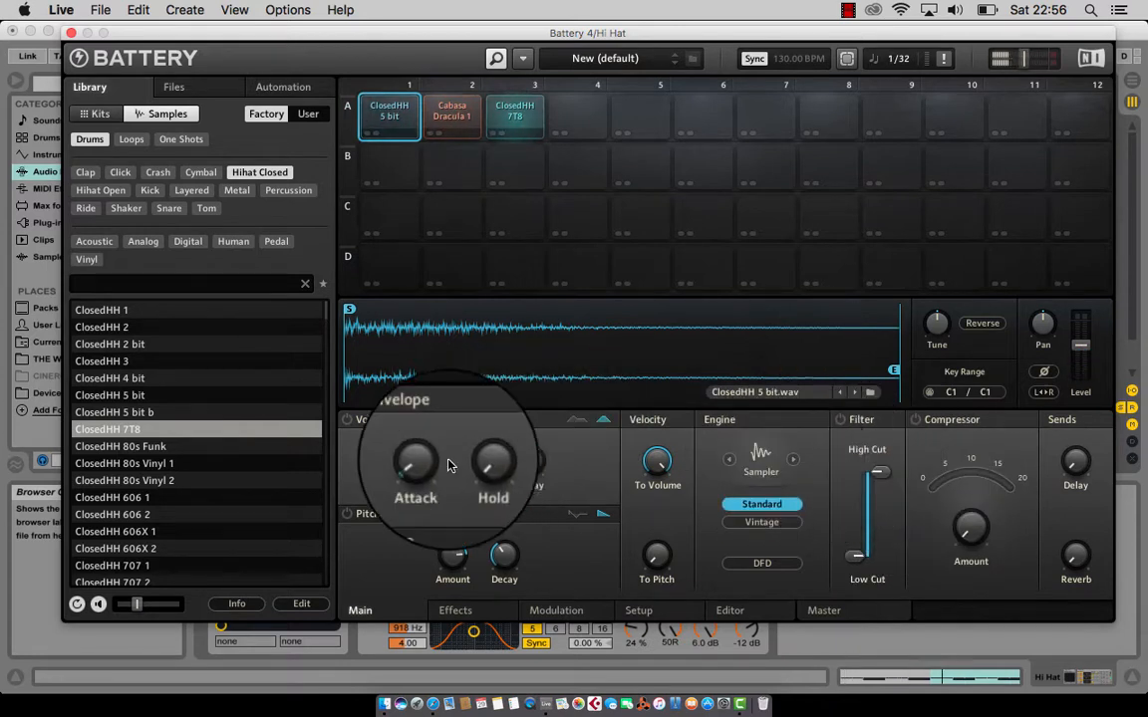
mouse_move(430, 463)
left_click_drag(430, 462, 430, 458)
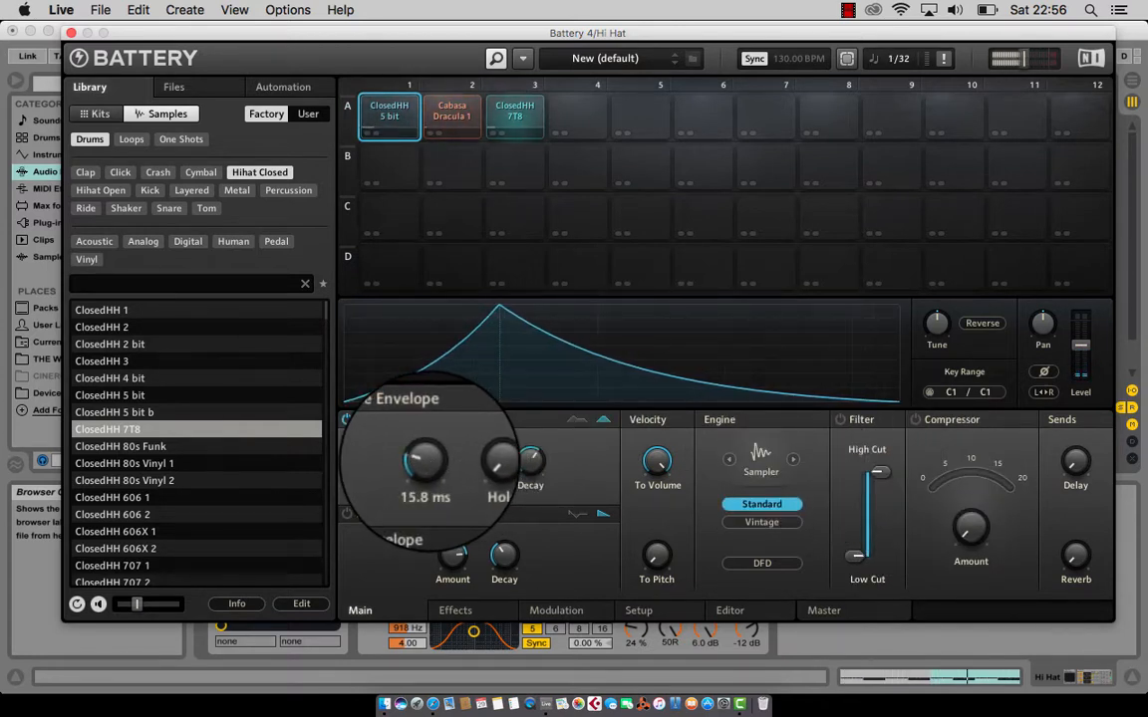
mouse_move(529, 472)
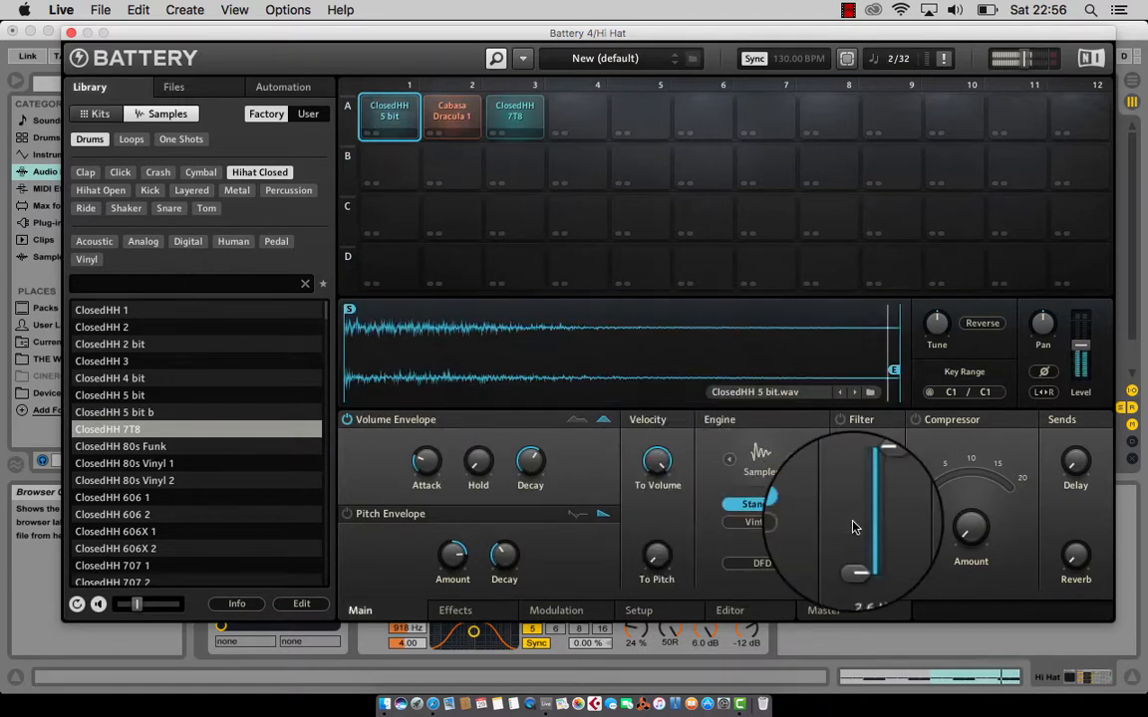
Raise the filter's low cut on cell A1 to about 394.3 Hz and close the Battery 4 window
mouse_move(853, 536)
left_click_drag(854, 558, 854, 549)
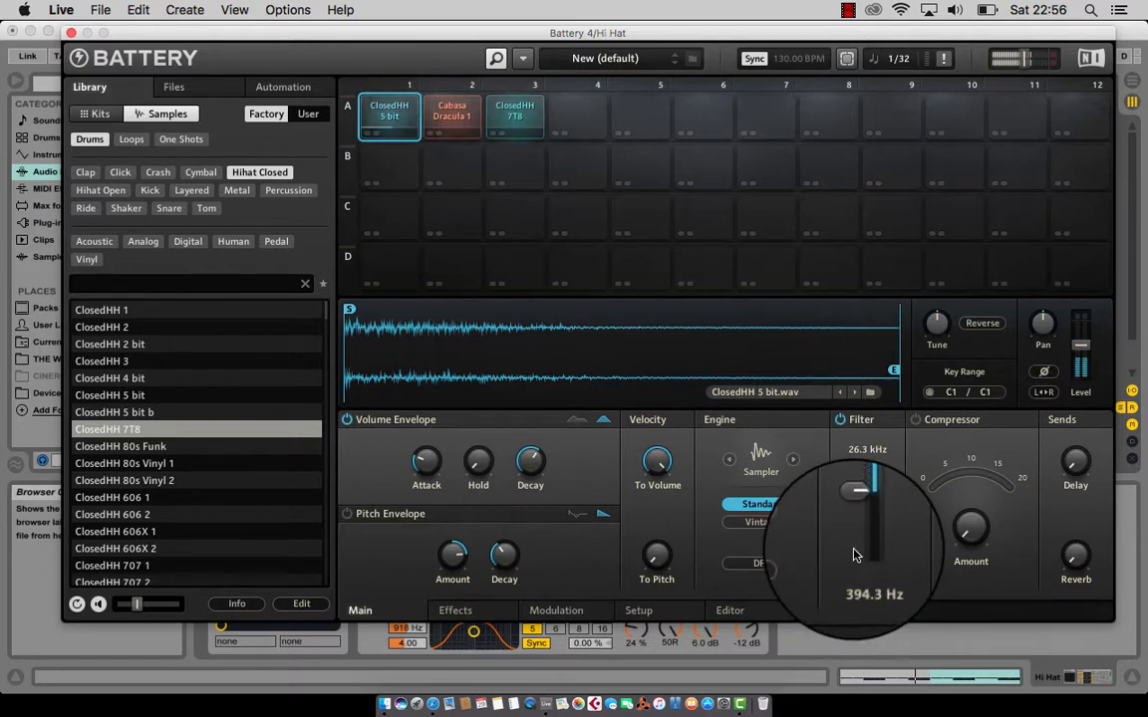
left_click(70, 32)
Unsolo the Hi Hat track, set the Shaker volume to about -1.6 dB and readjust the computer's output volume
left_click(551, 443)
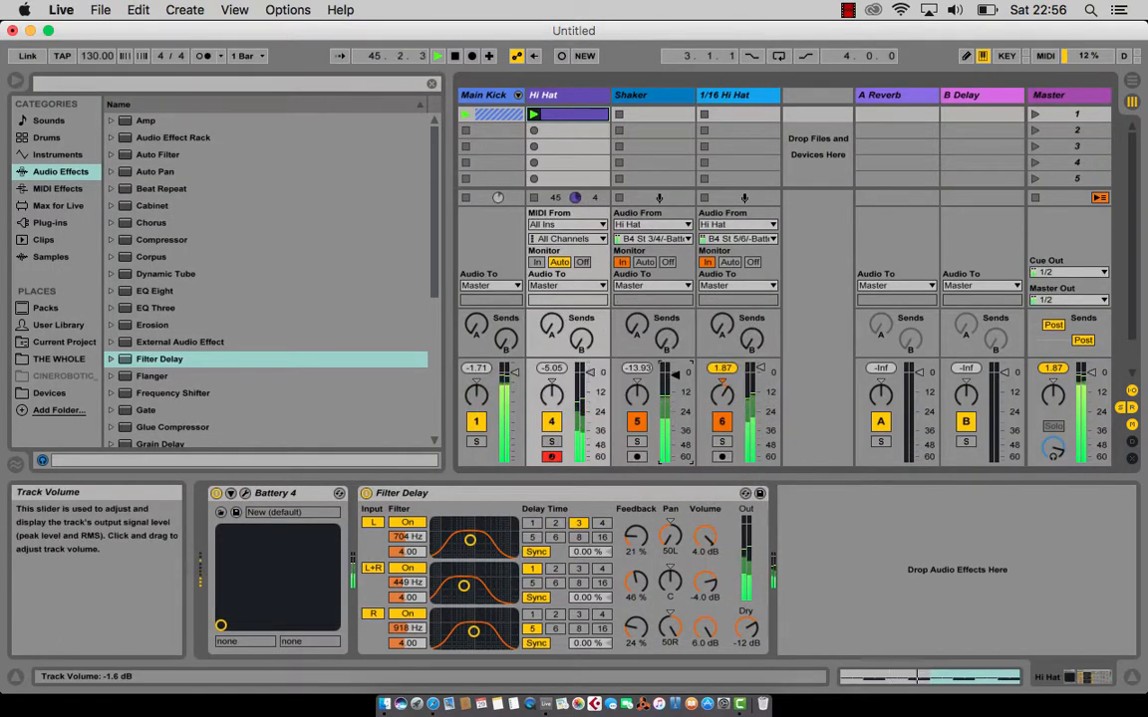
key("XF86AudioRaiseVolume")
key("XF86AudioRaiseVolume")
key("XF86AudioRaiseVolume")
key("XF86AudioRaiseVolume")
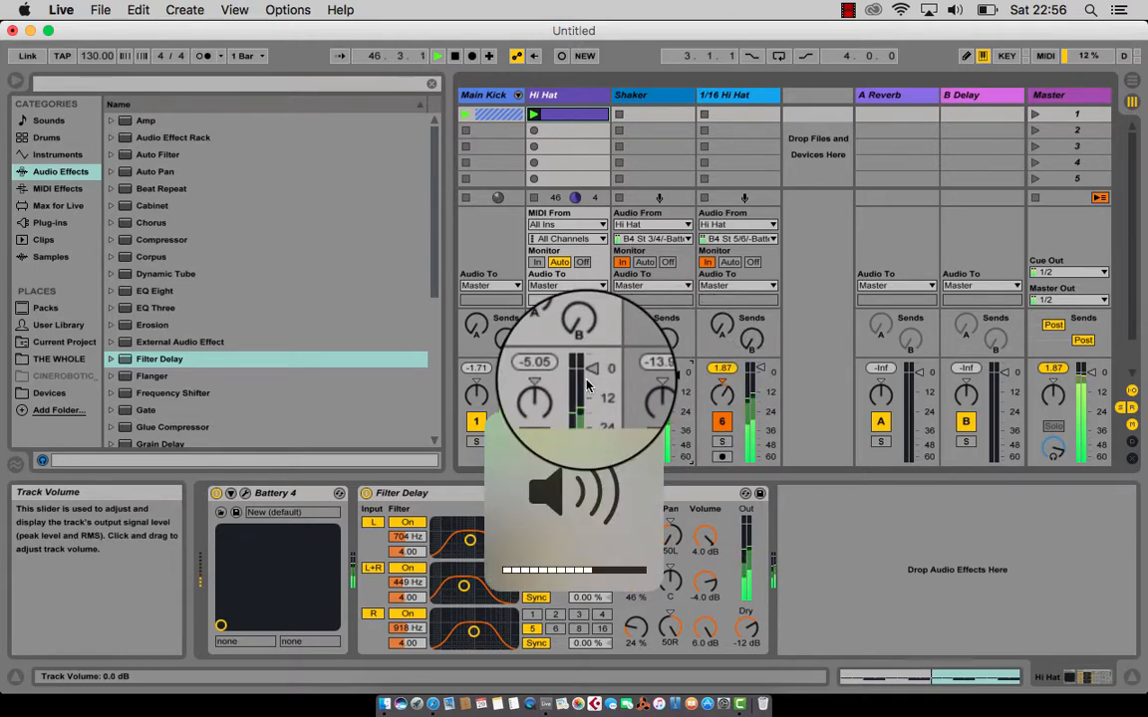
key("XF86AudioLowerVolume")
key("XF86AudioLowerVolume")
key("XF86AudioLowerVolume")
key("XF86AudioLowerVolume")
key("XF86AudioLowerVolume")
key("XF86AudioLowerVolume")
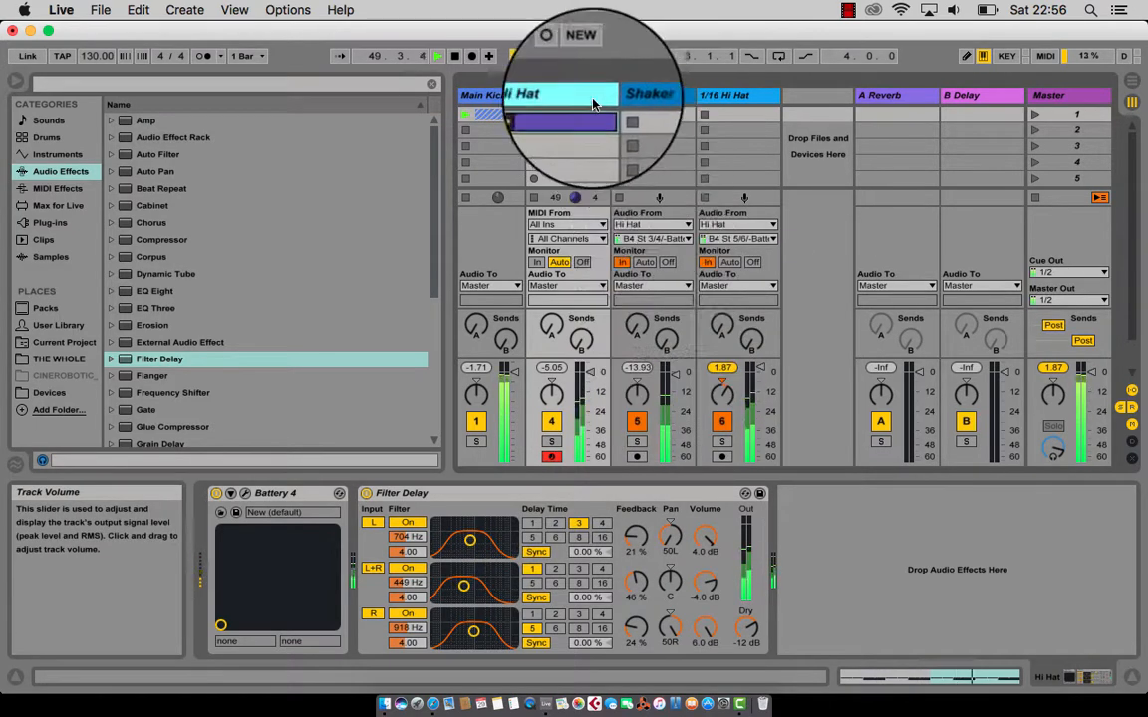
Group the Hi Hat, Shaker and 1/16 Hi Hat tracks into one group track
left_click(724, 99)
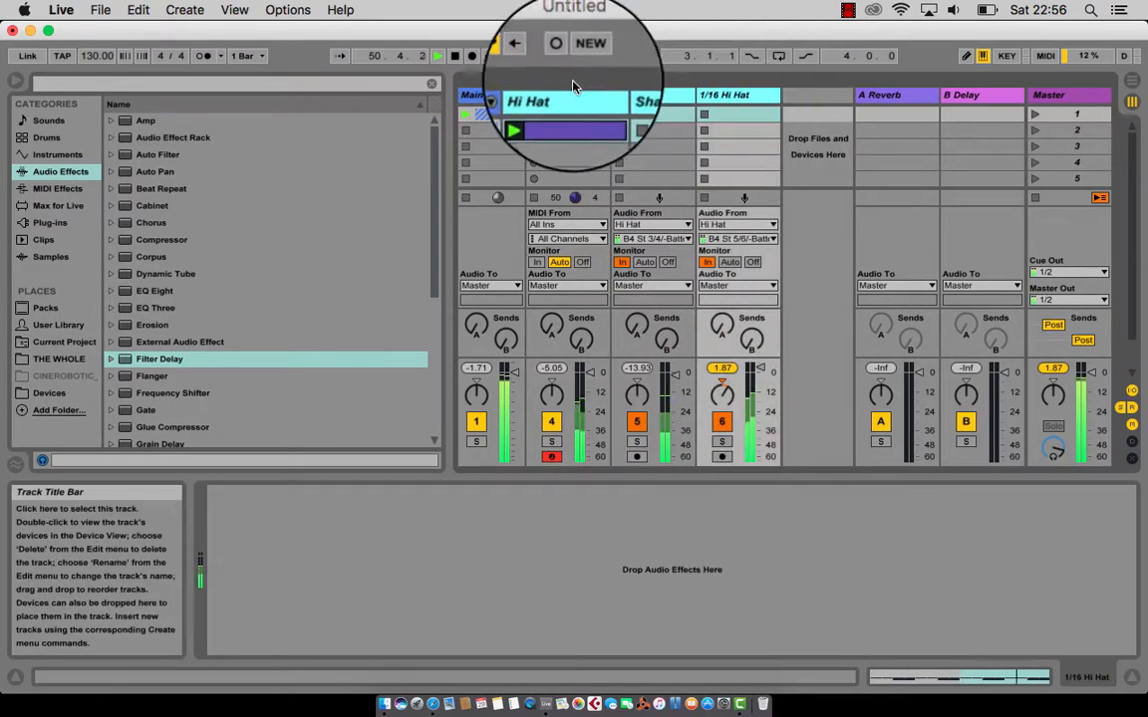
right_click(562, 97)
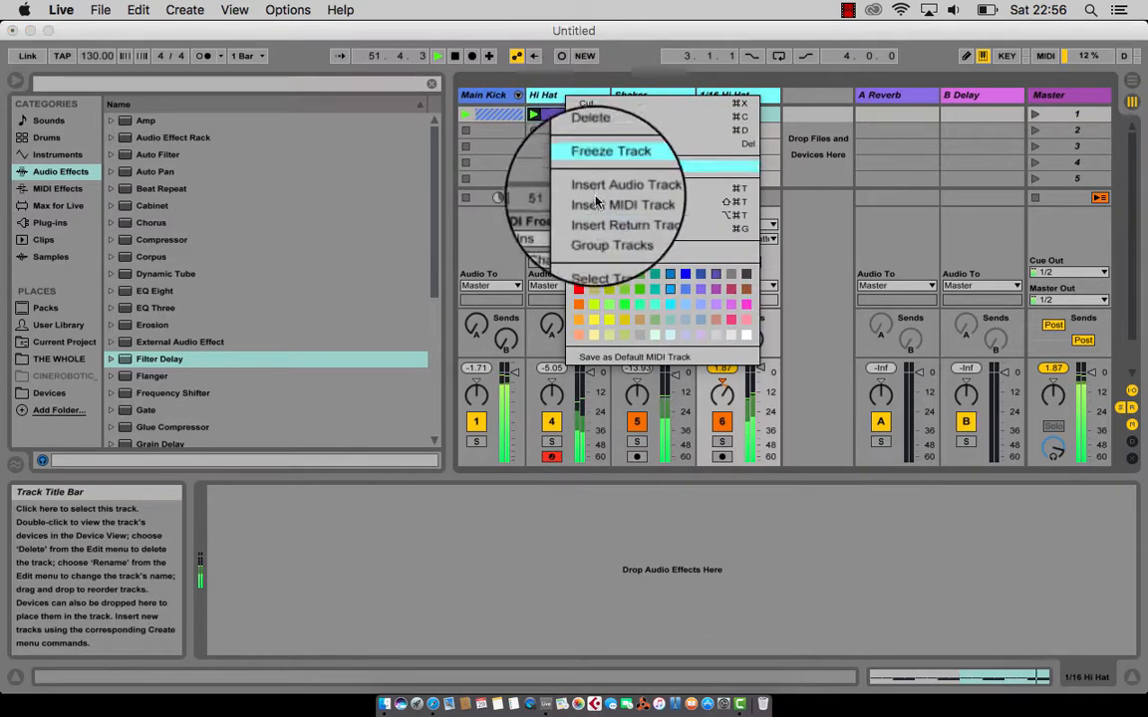
left_click(606, 228)
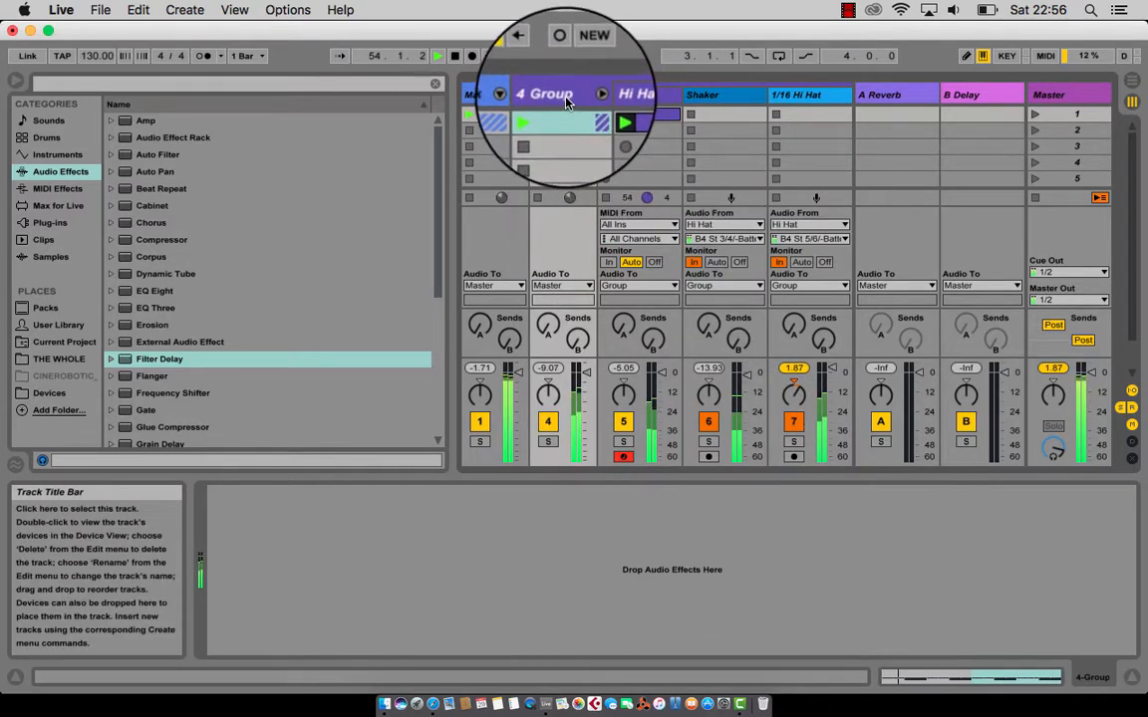
Rename the new group track containing the hi-hat and shaker tracks as Hi Hats Group
left_click(561, 97)
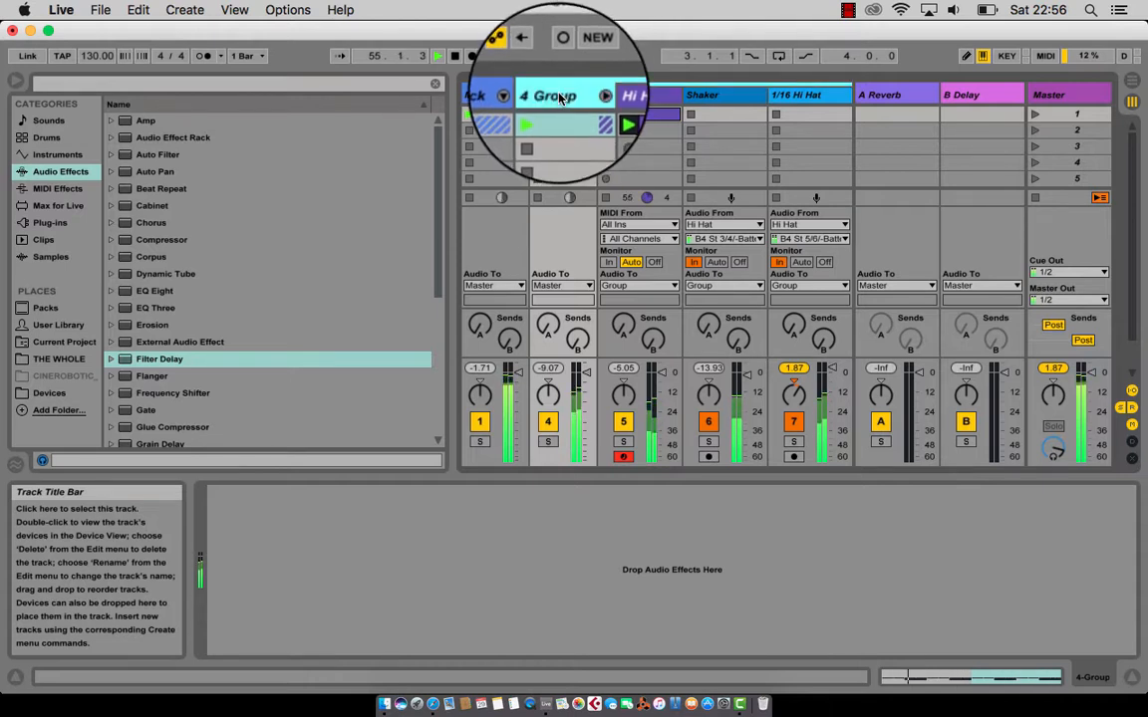
type("Ha")
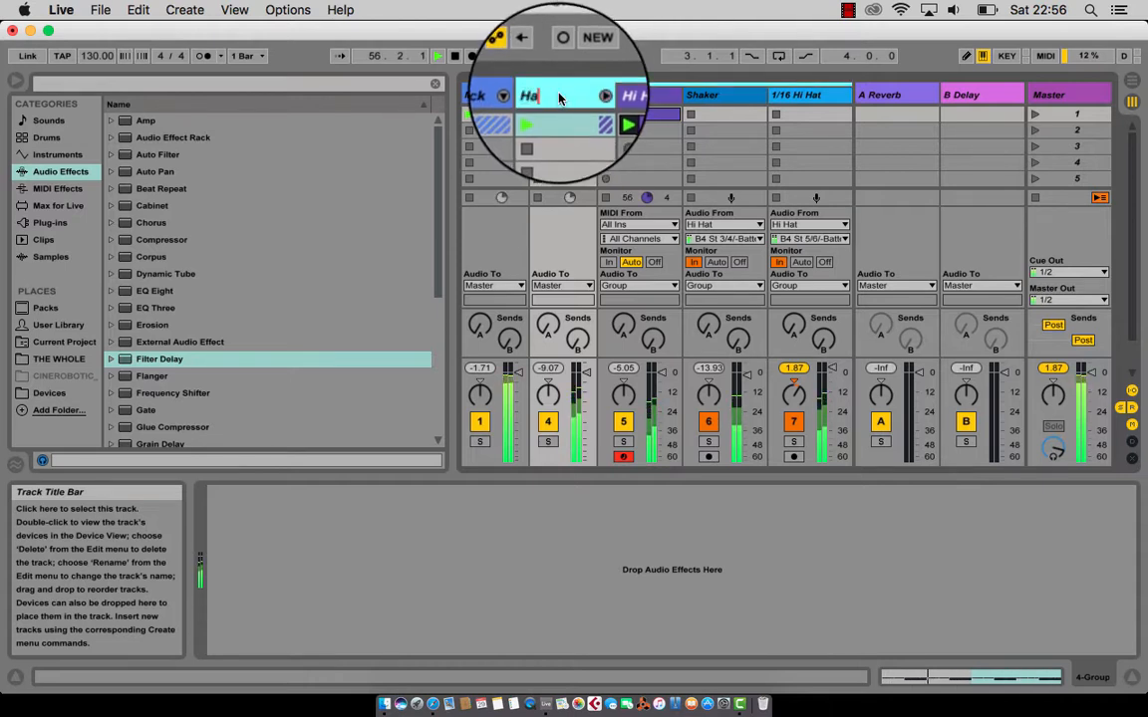
key("BackSpace")
type("i")
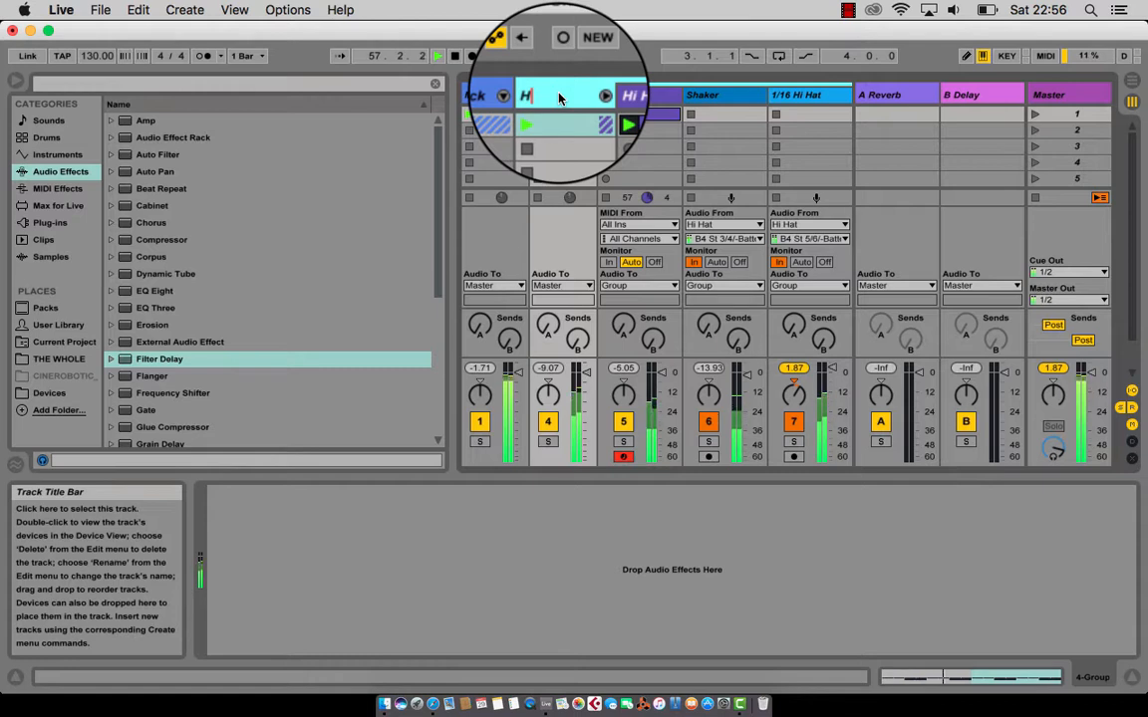
type(" Hat ")
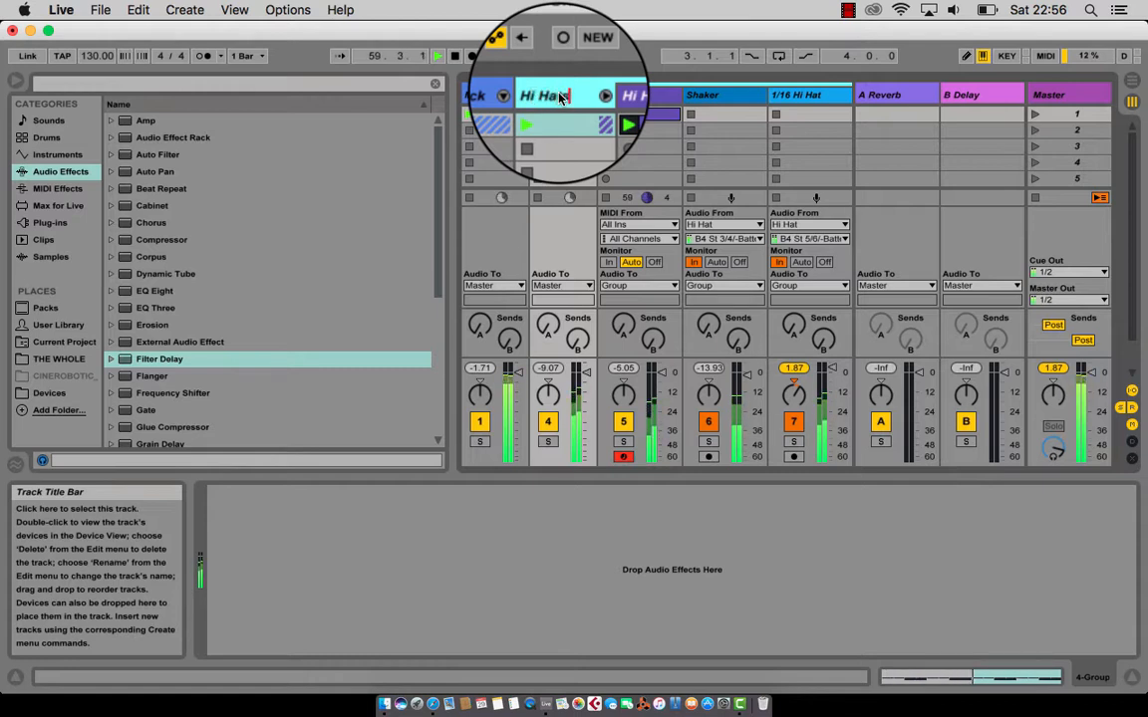
type("Group")
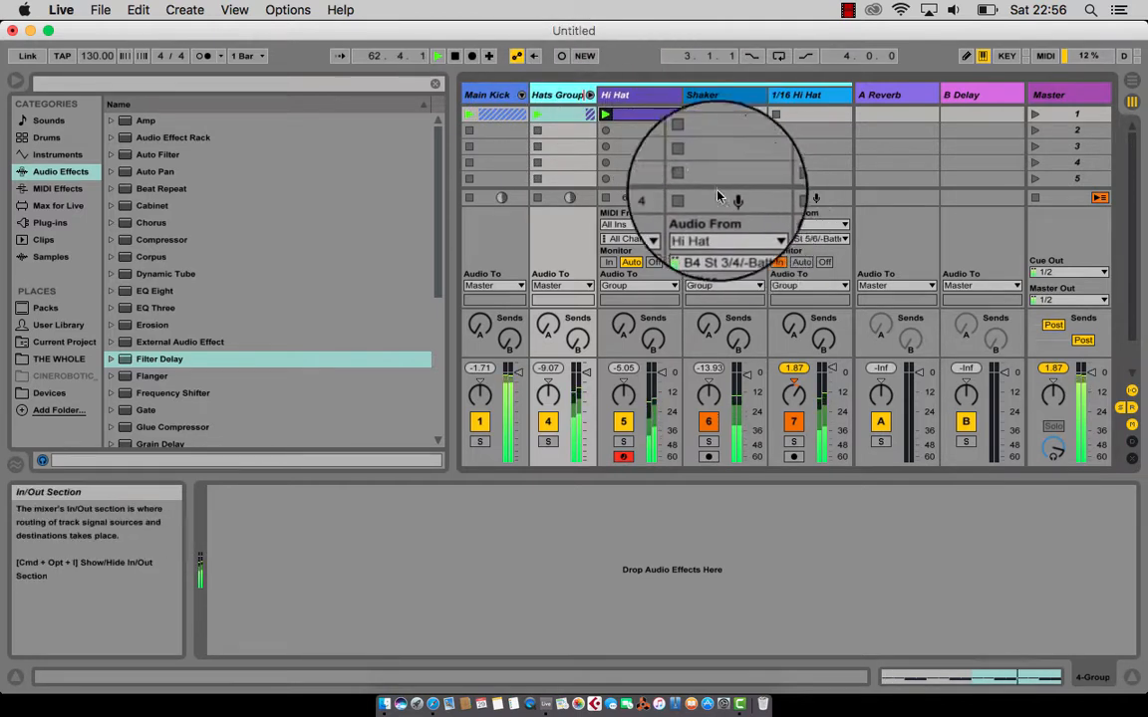
left_click(544, 98)
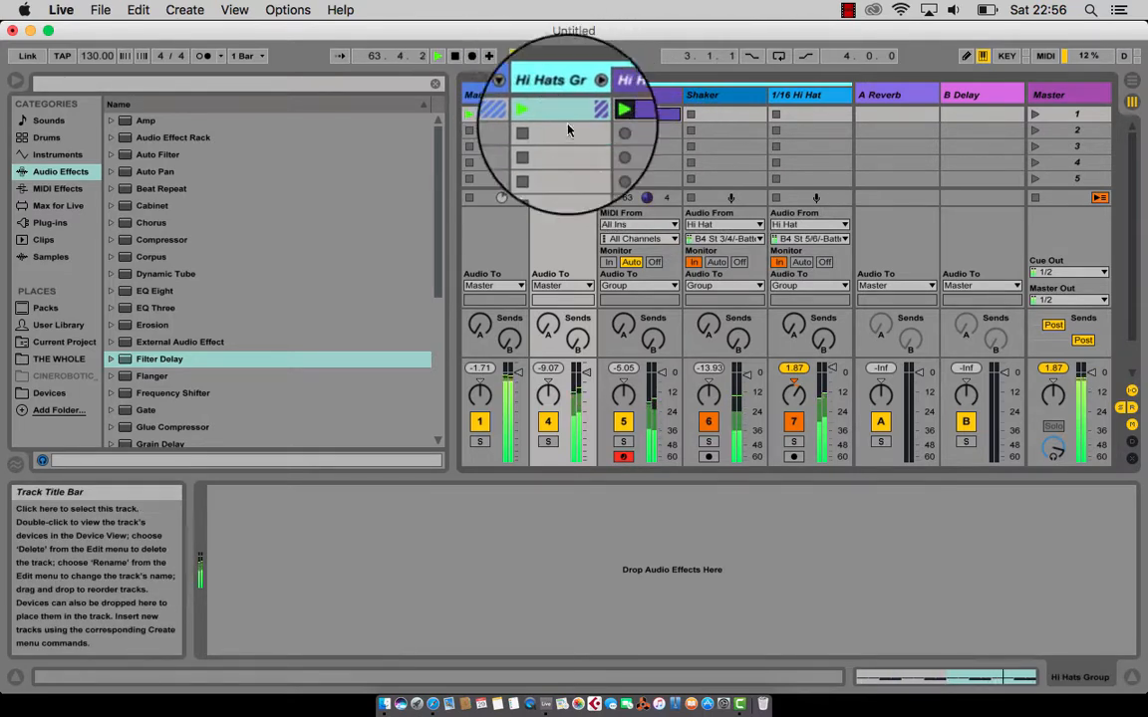